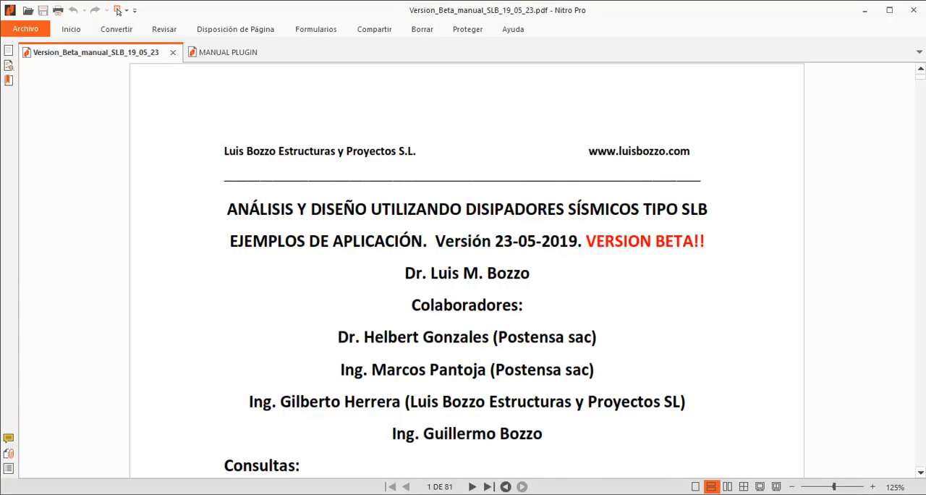
View the first page of the MANUAL PLUGIN document.
left_click(240, 54)
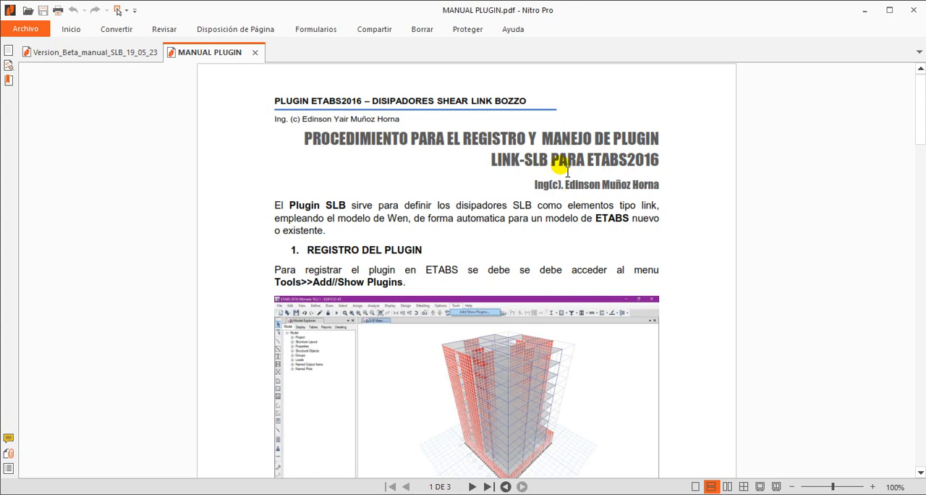
left_click(861, 13)
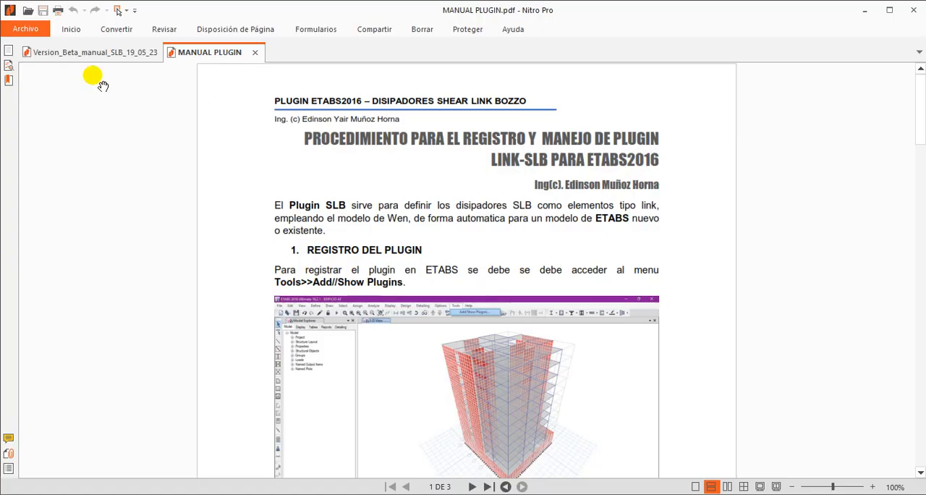
Go to page 79 of the Version_Beta_manual_SLB_19_05_23 document.
left_click(80, 50)
scroll(319, 239, "down", 5)
scroll(438, 299, "up", 4)
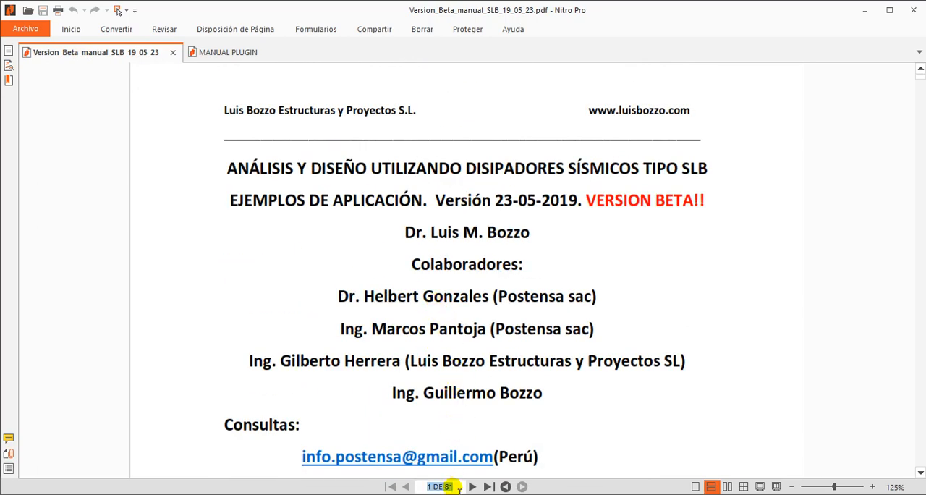
type("79")
key("Return")
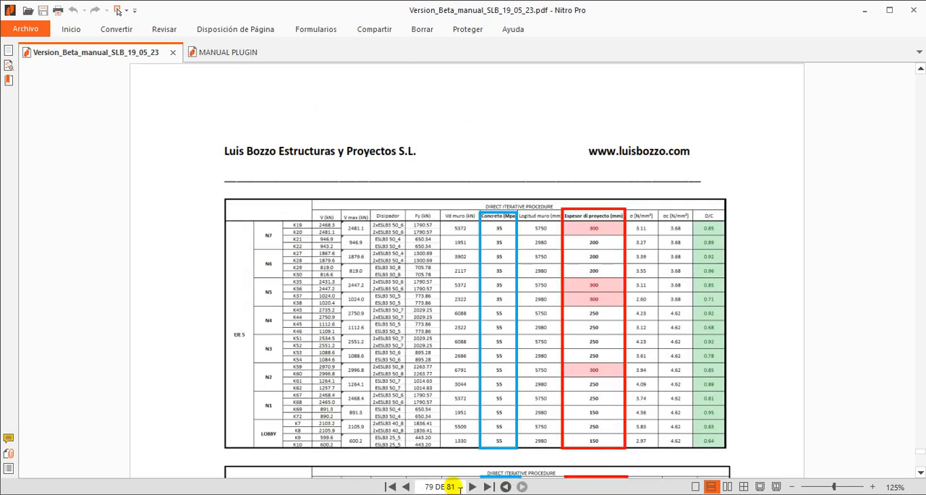
Examine the direct iterative procedure tables and their explanatory text on pages 78 and 79 of the manual.
scroll(372, 149, "up", 2)
scroll(378, 182, "down", 5)
scroll(417, 203, "up", 4)
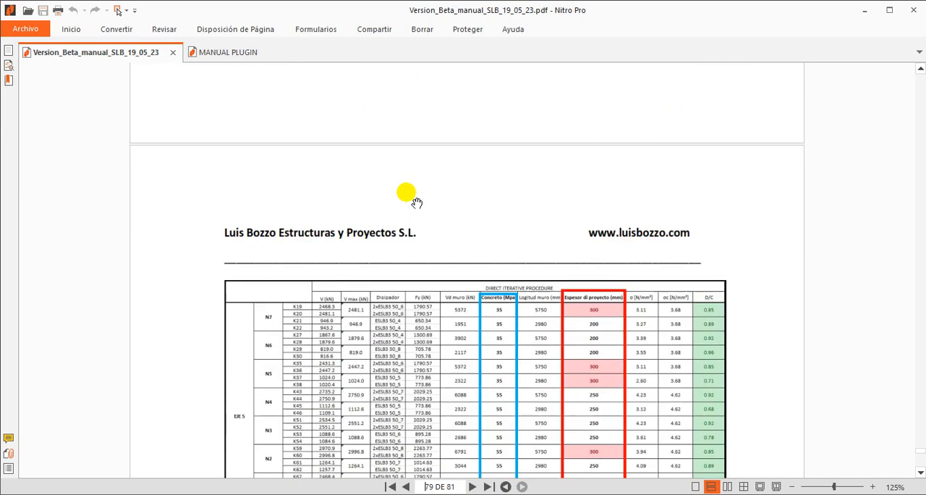
scroll(416, 203, "up", 10)
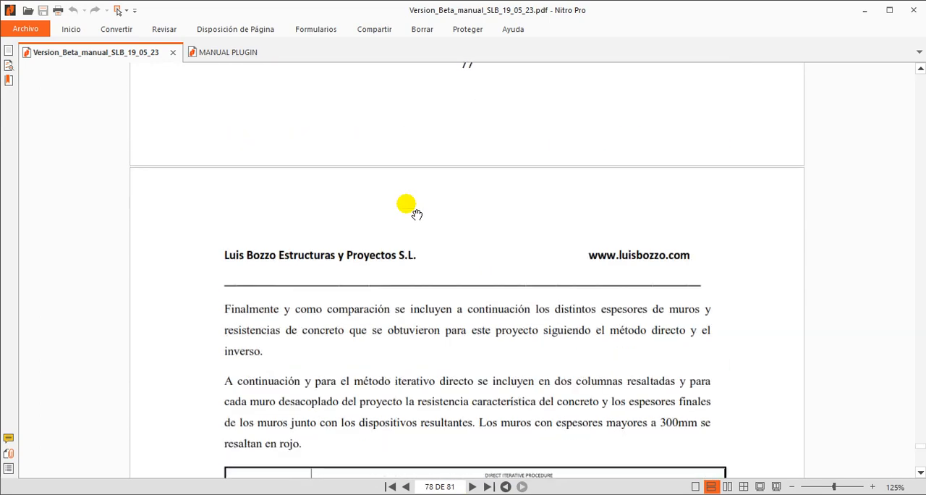
scroll(416, 214, "down", 4)
scroll(414, 214, "down", 1)
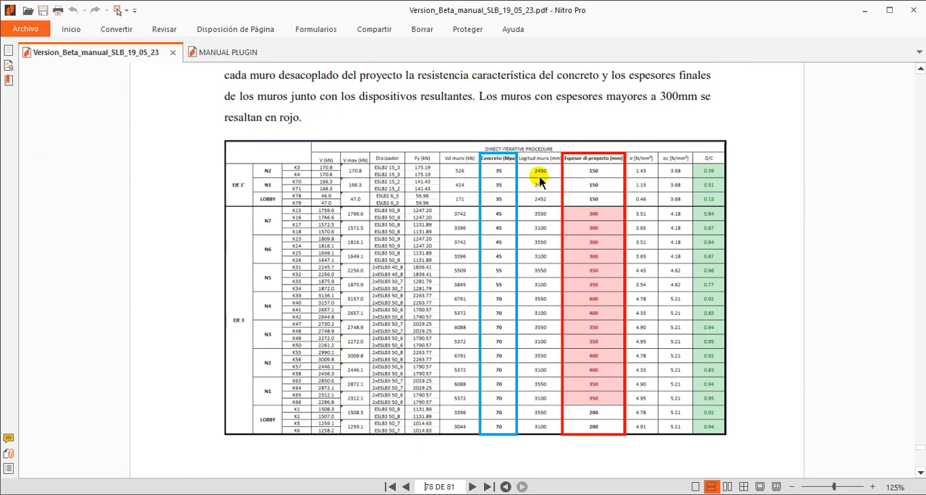
scroll(478, 286, "up", 1)
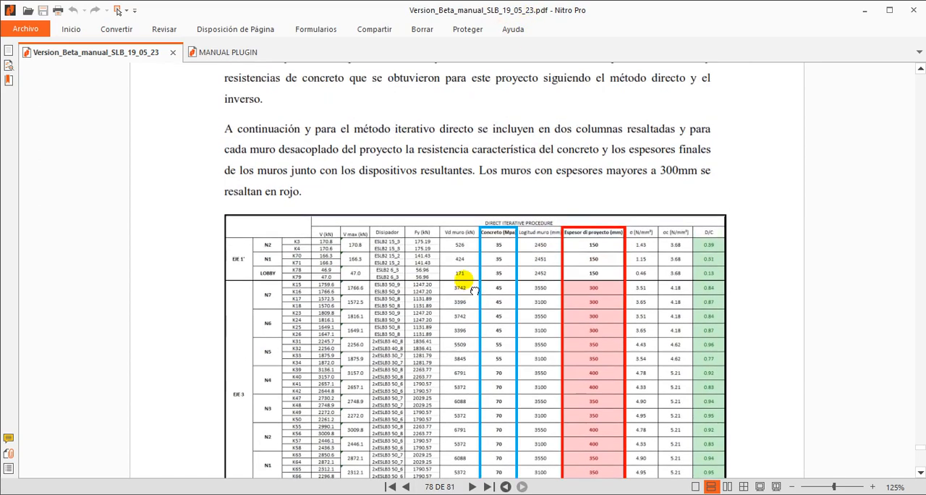
Switch to File Explorer and look through the ejemplo_TIZATE excel etabs folder and its Direct iteration subfolder.
left_click(85, 493)
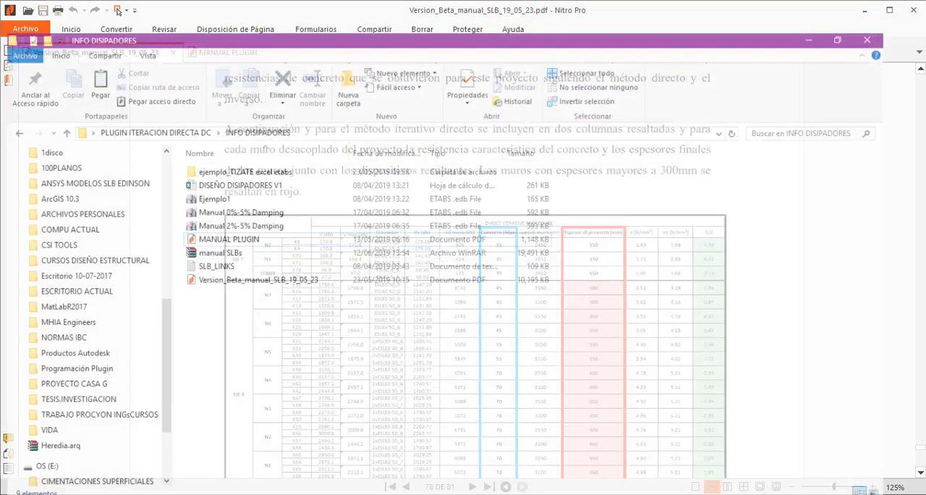
double_click(268, 148)
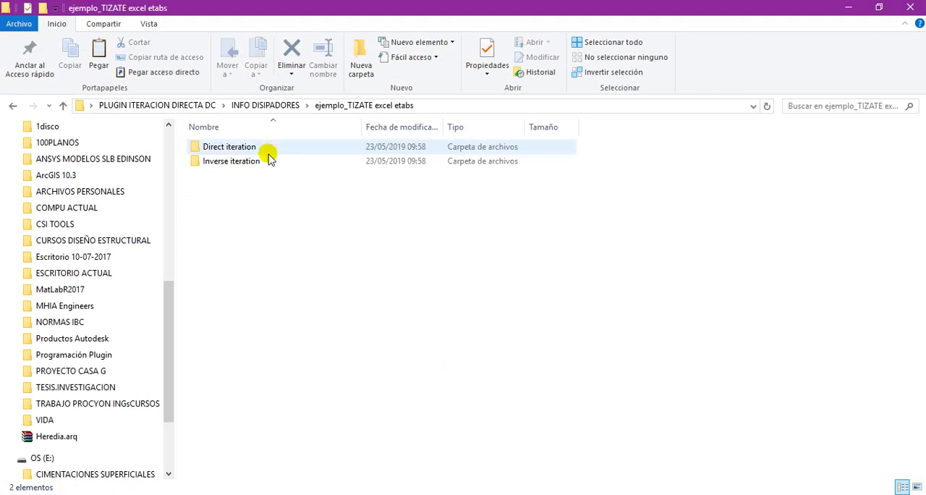
double_click(224, 147)
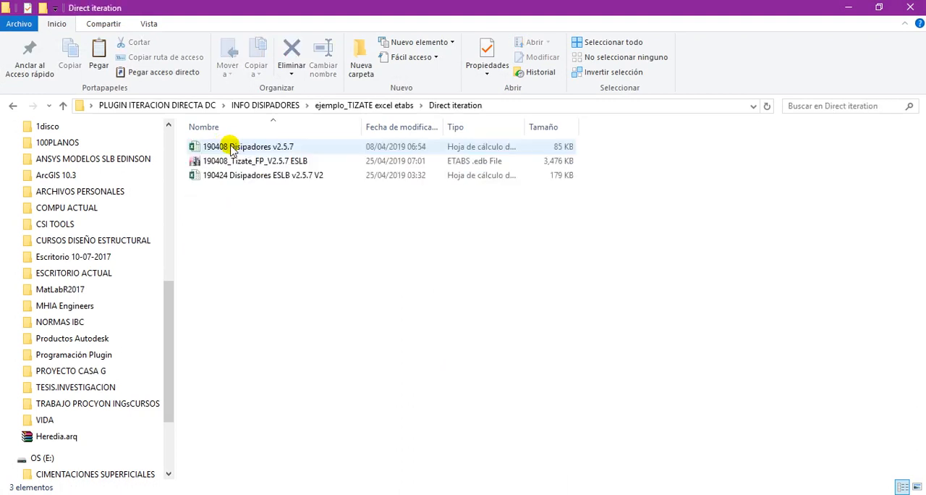
left_click(13, 106)
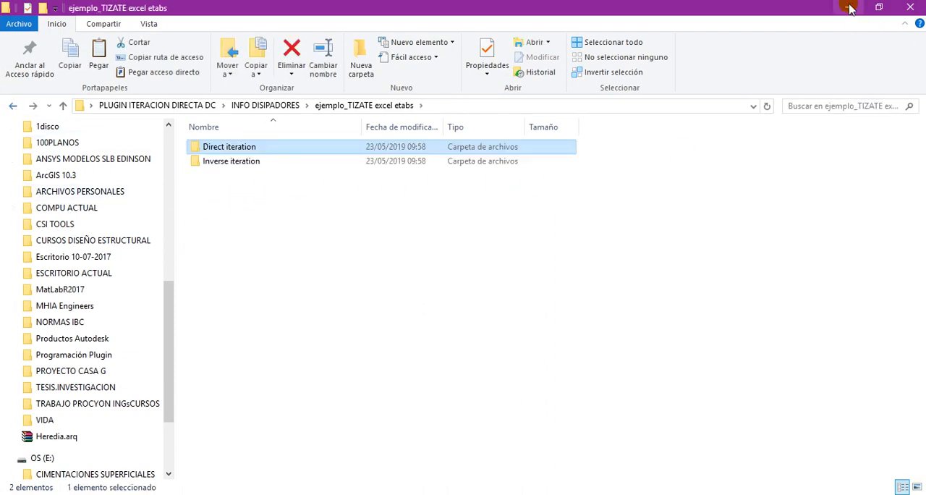
left_click(848, 8)
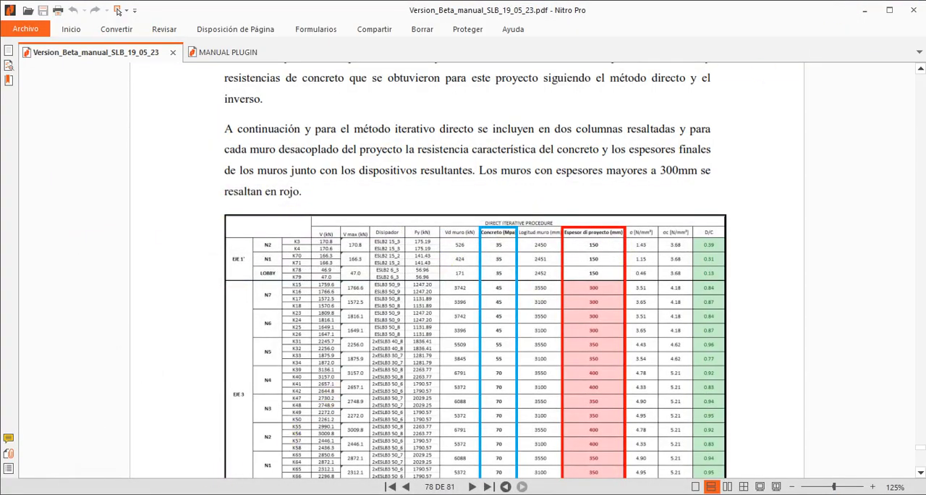
Switch to ETABS, close the Story8 plan view and show the elevation of grid A.
left_click(205, 494)
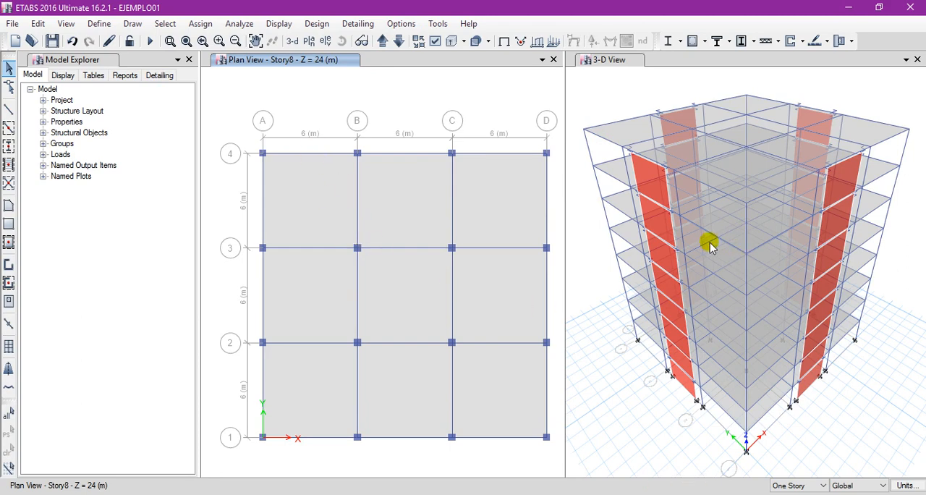
left_click(553, 59)
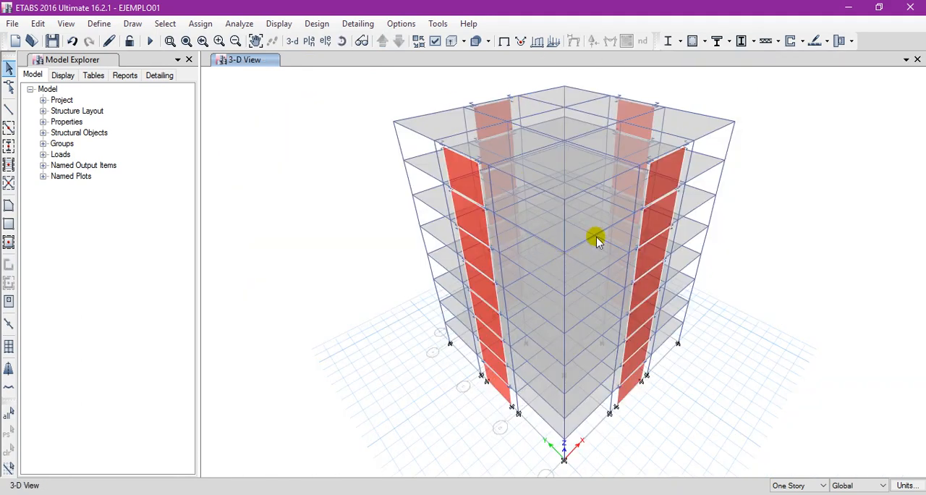
left_click(327, 41)
left_click(443, 424)
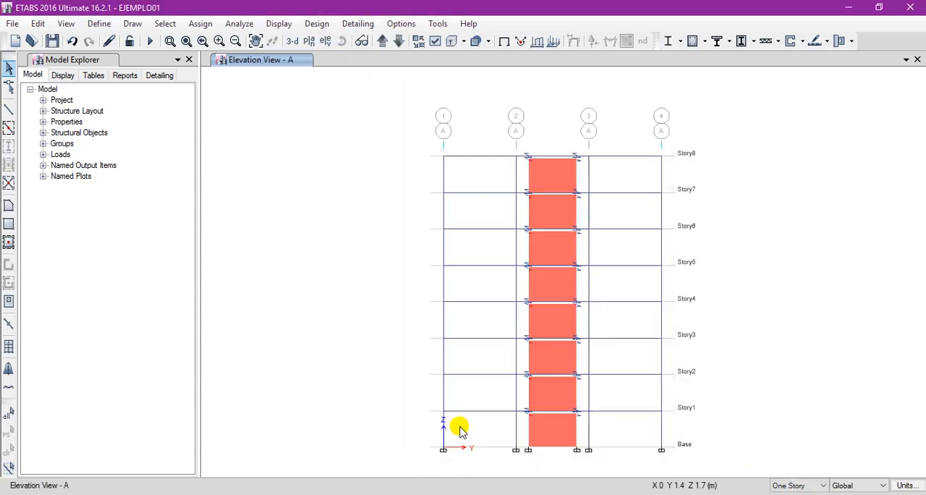
scroll(542, 165, "up", 5)
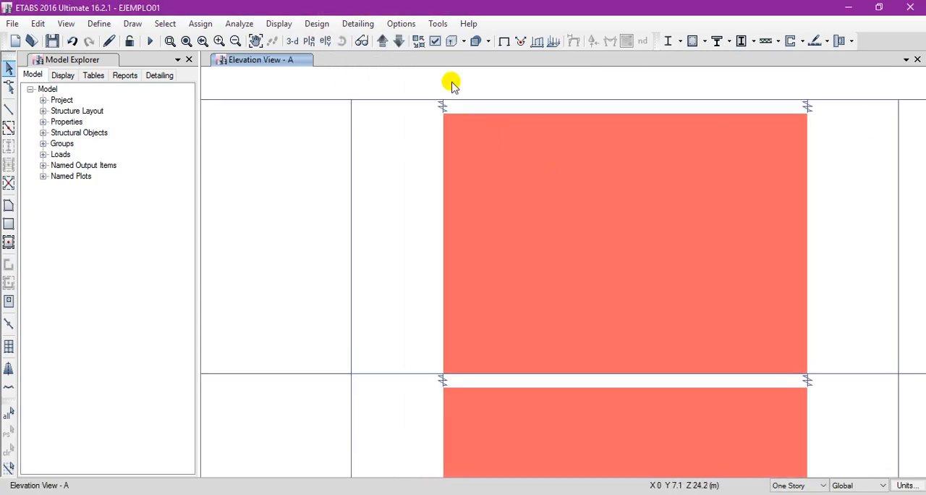
Display the link property assignments in the grid A elevation view.
left_click(436, 41)
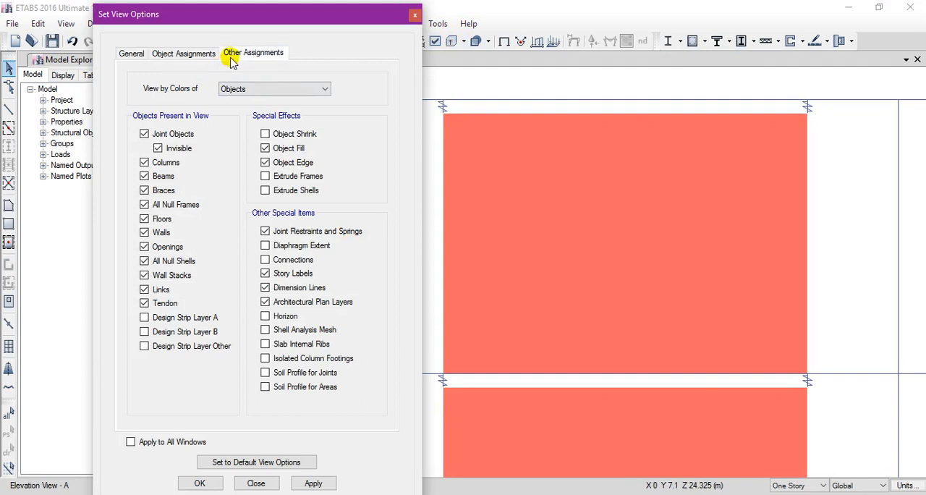
left_click(238, 53)
left_click(168, 105)
left_click(199, 483)
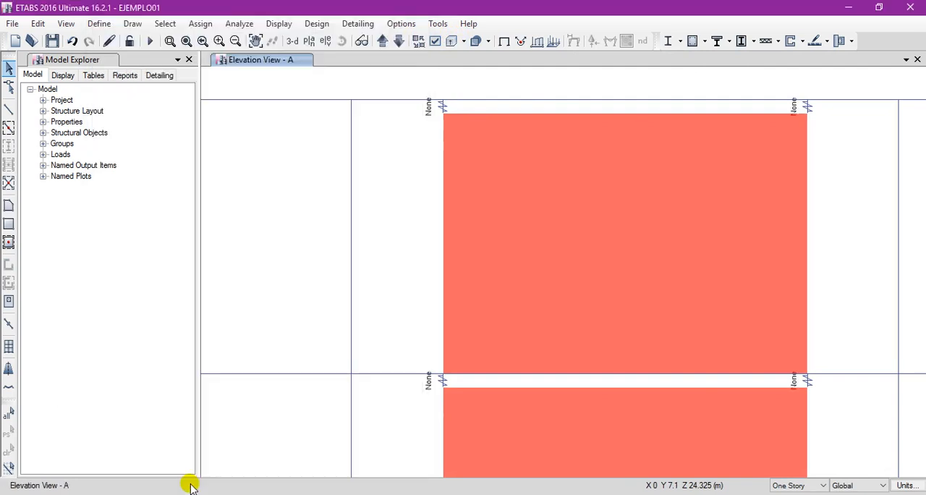
scroll(393, 306, "down", 4)
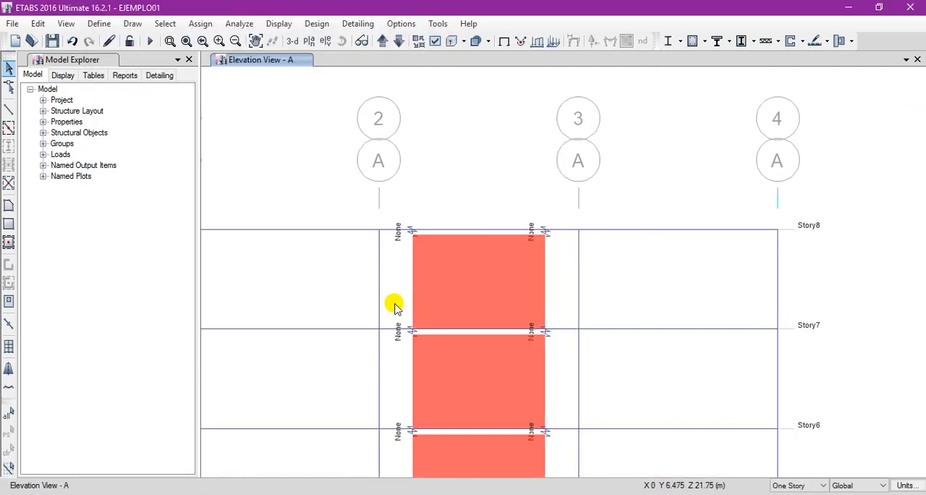
left_click(186, 40)
Check the list of defined link/support properties and close it without changes.
left_click(99, 24)
mouse_move(152, 62)
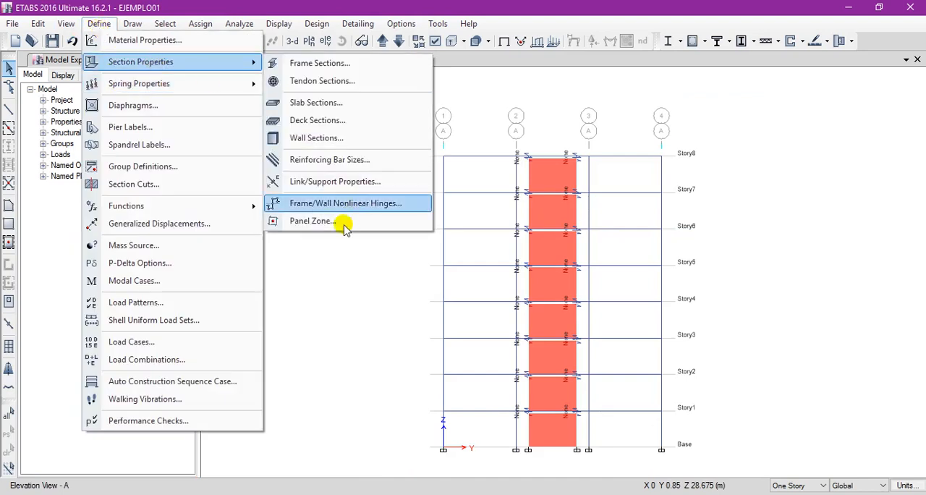
left_click(343, 180)
left_click_drag(405, 150, 109, 143)
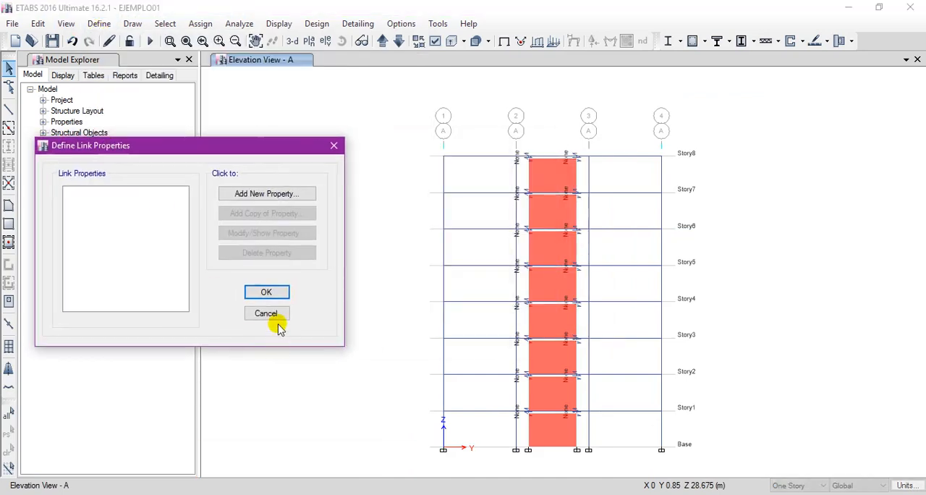
left_click(266, 318)
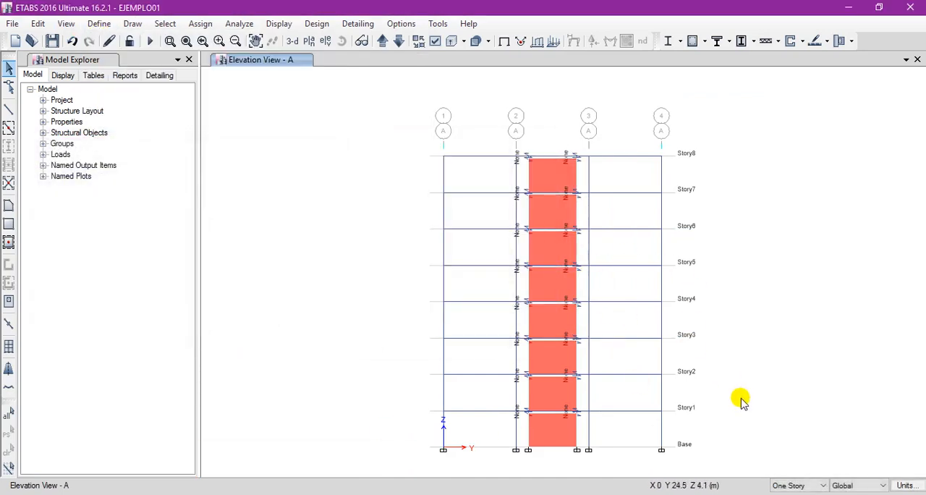
Add cPlugin.dll from the PLUGIN ITERACION DIRECTA DC folder as an external plugin.
left_click(437, 23)
left_click(477, 39)
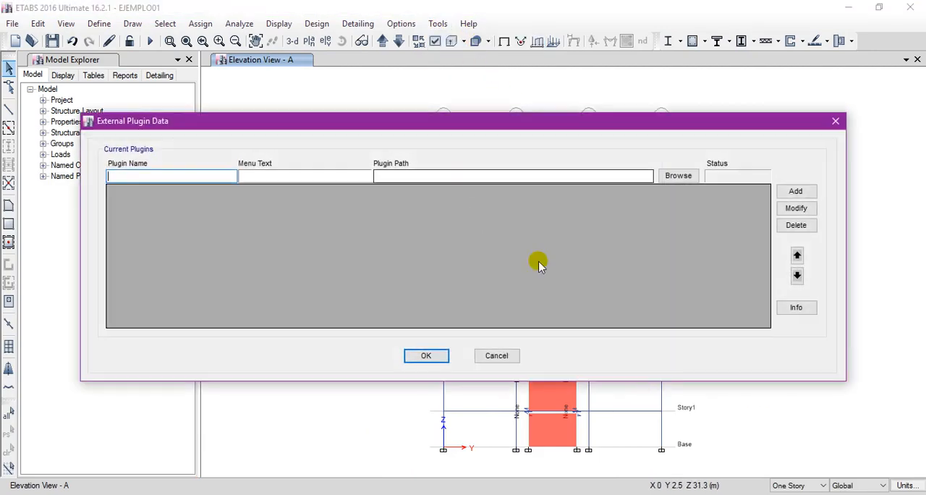
left_click(672, 174)
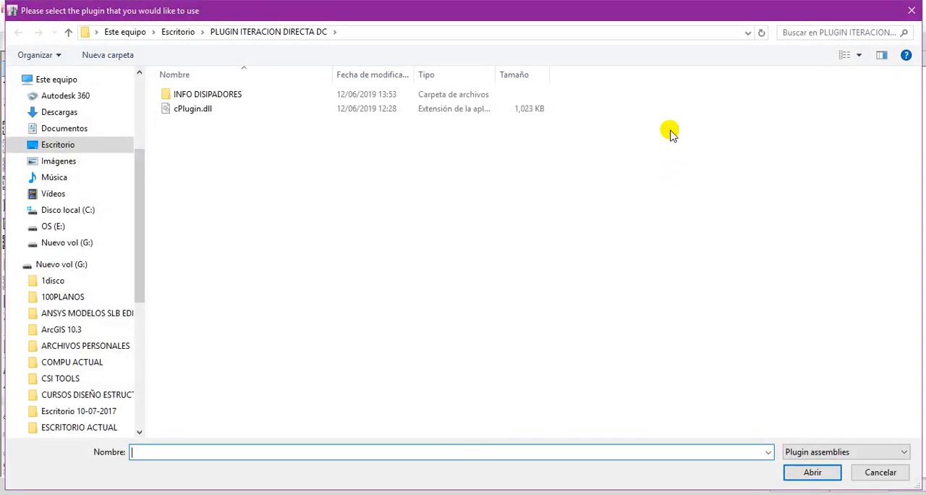
left_click(216, 111)
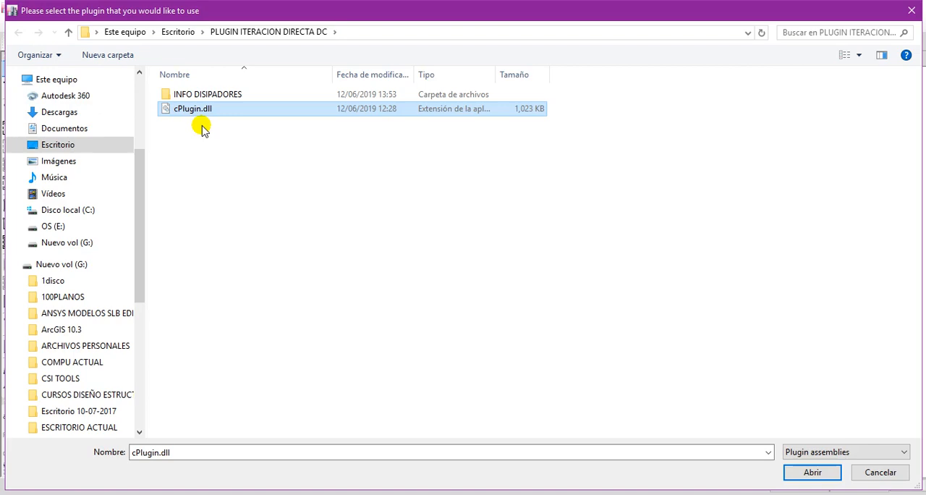
left_click(795, 473)
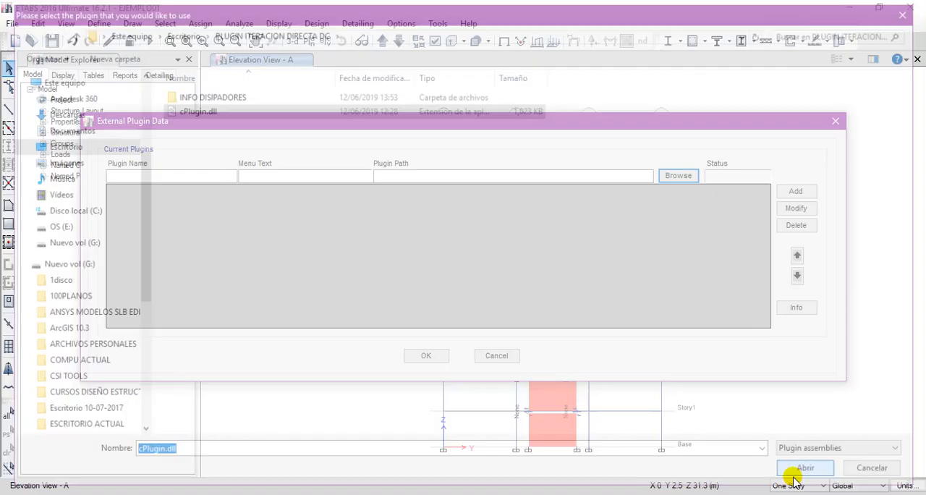
left_click(795, 191)
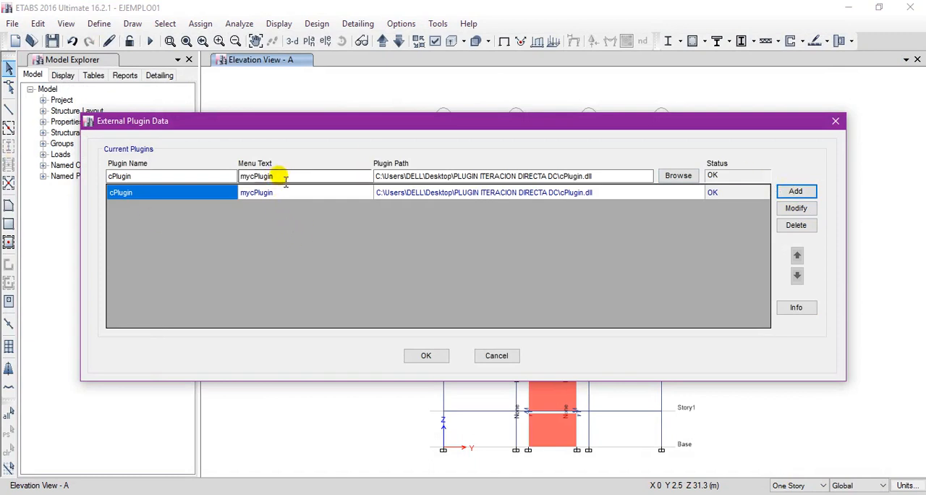
Change the cPlugin menu text to DISIPASLB and save the plugin list.
left_click_drag(287, 178, 155, 181)
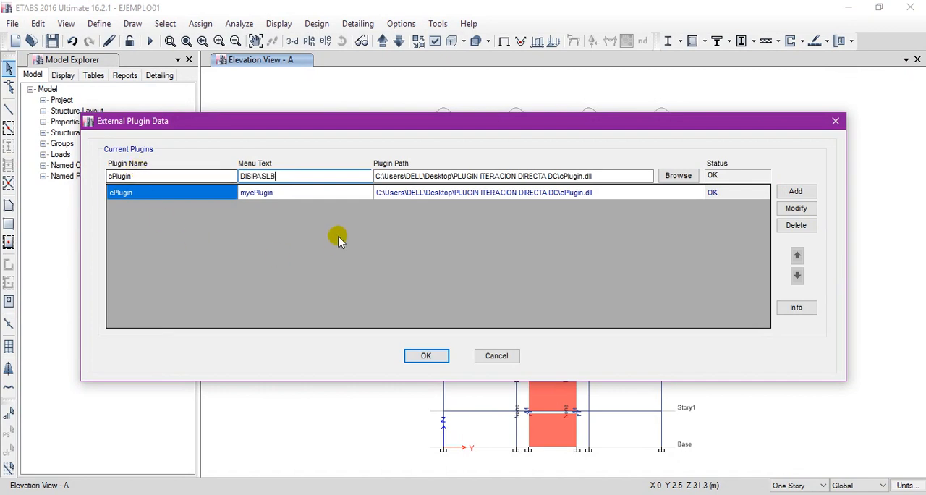
left_click(796, 207)
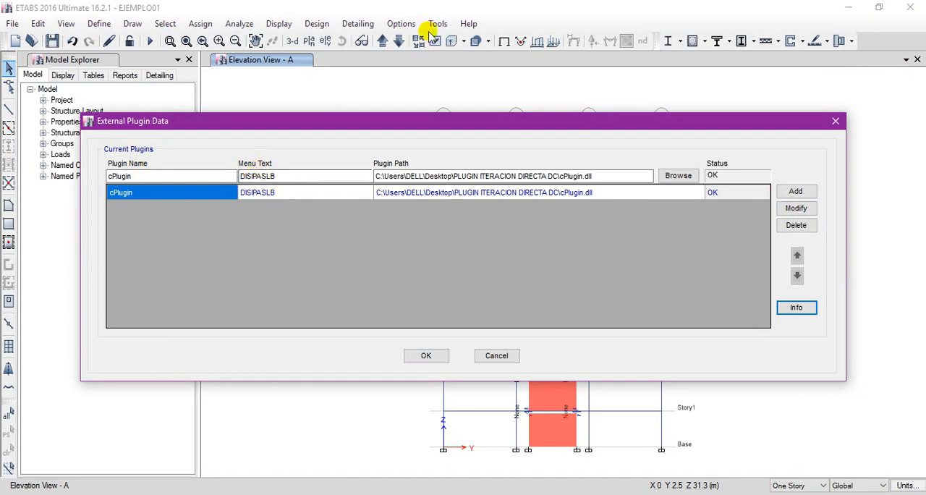
left_click(426, 356)
Check the tools list for the DISIPASLB plugin and clear the object selection on Story8.
left_click(439, 24)
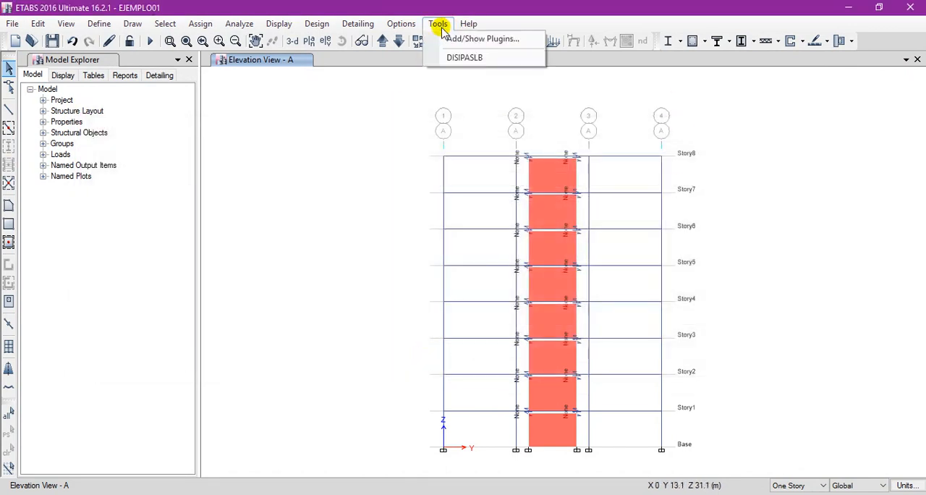
left_click(398, 169)
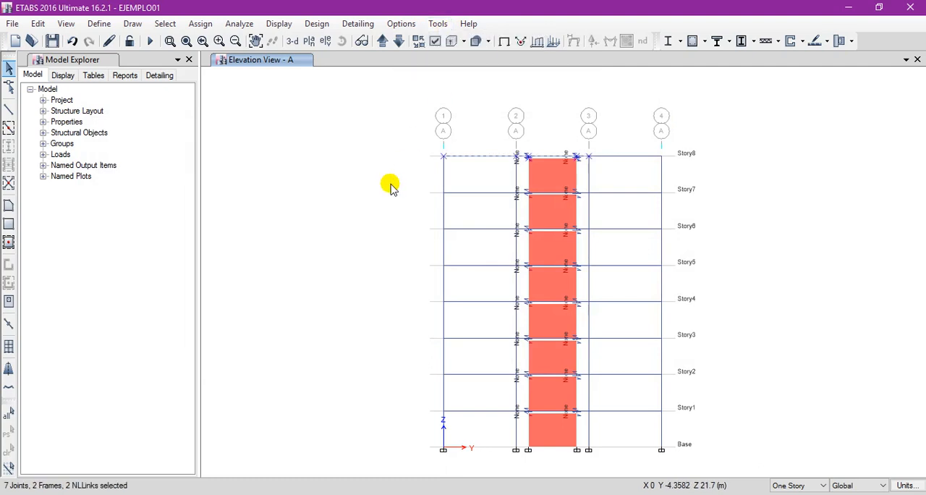
left_click(8, 454)
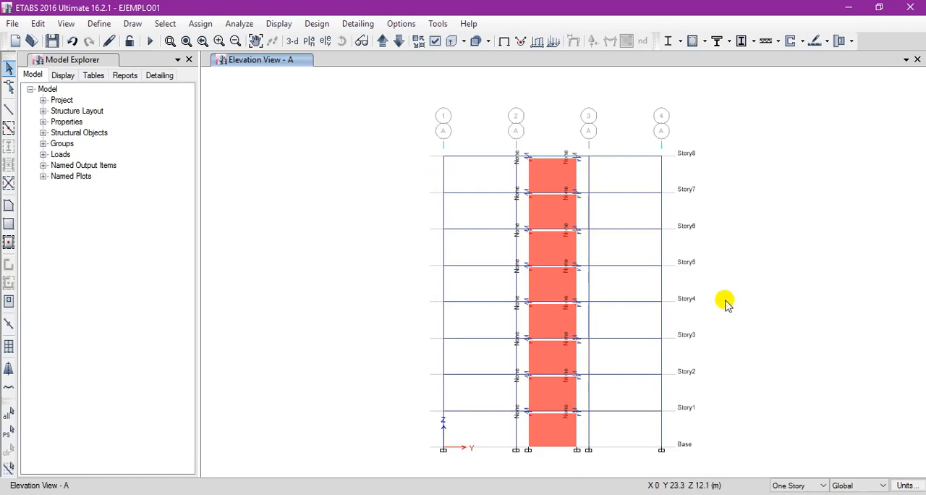
Set the consistent units to ft for length and tonf for force.
left_click(906, 485)
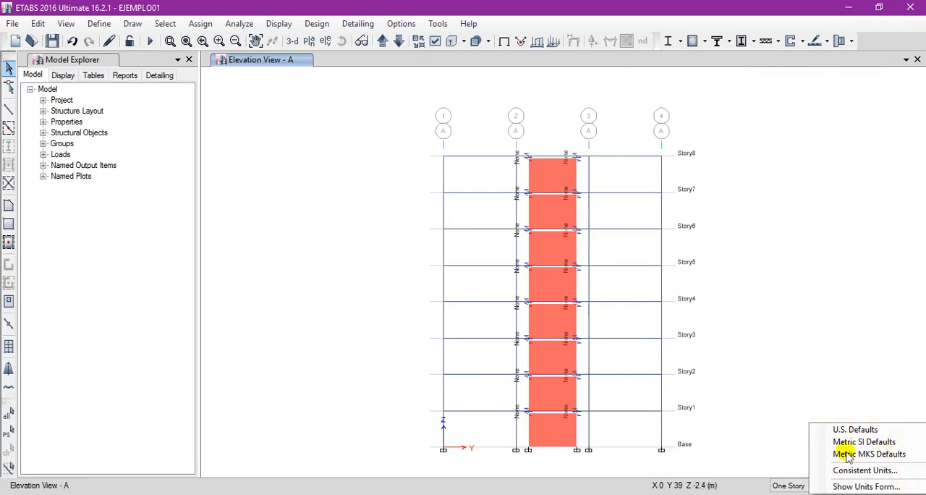
left_click(882, 471)
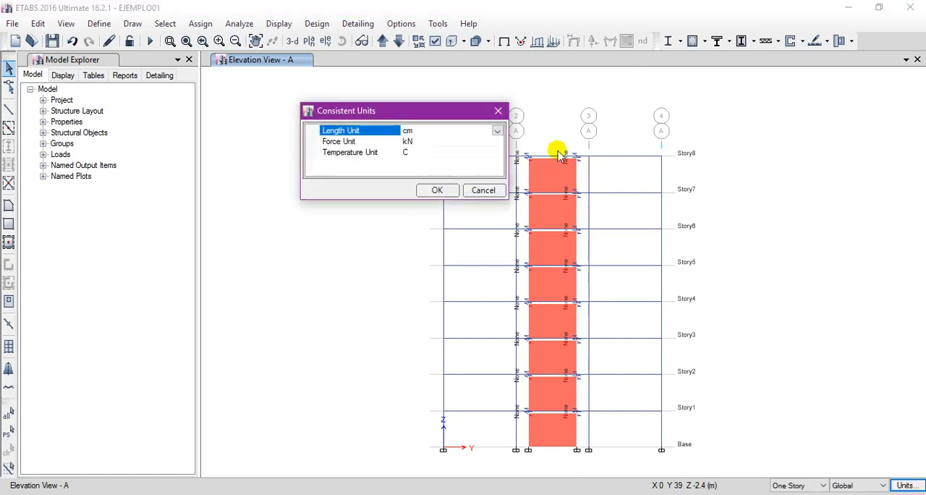
left_click(496, 132)
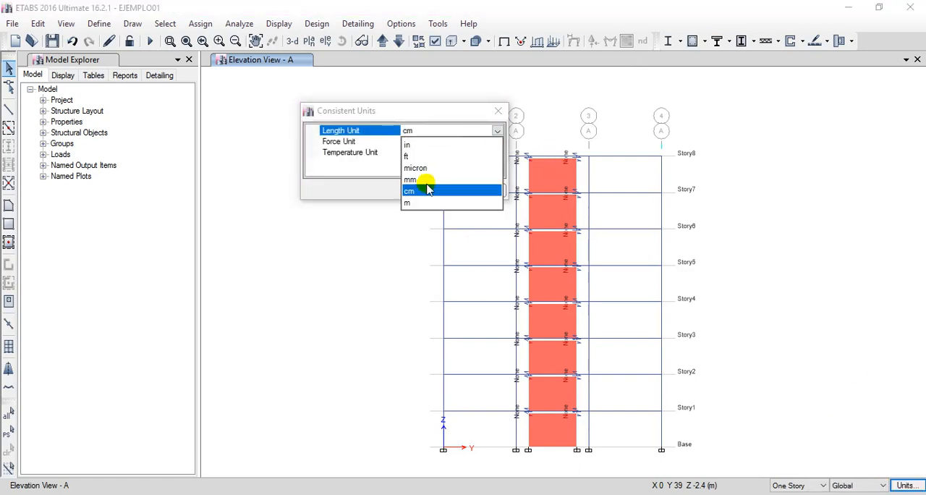
left_click(413, 152)
left_click(496, 141)
left_click(497, 141)
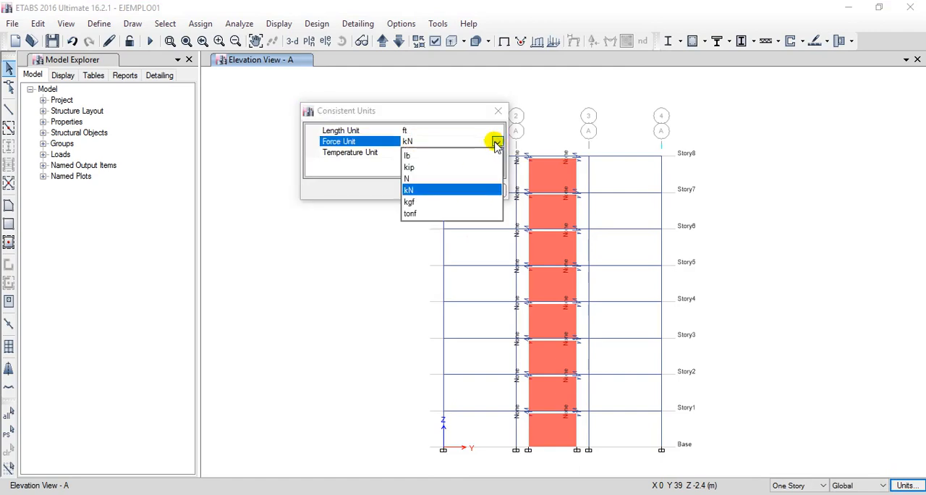
left_click(423, 203)
left_click(438, 188)
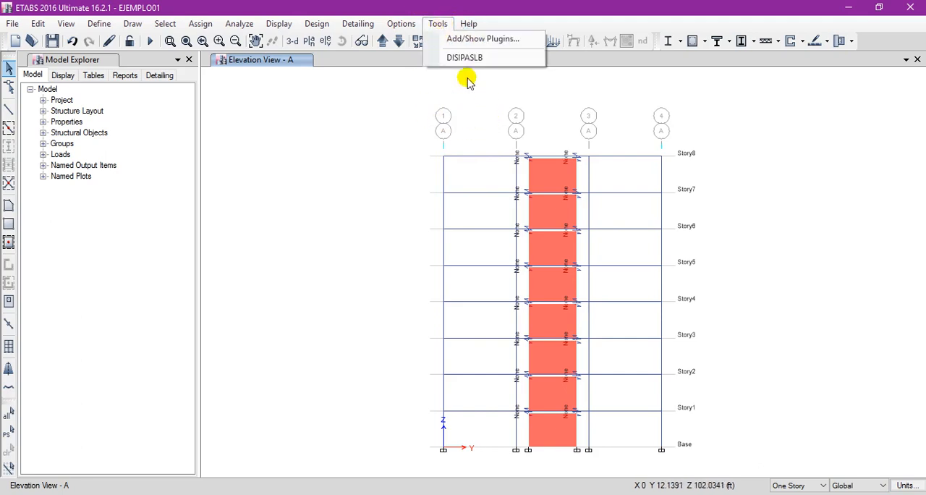
Launch the DISIPASLB plugin, suppress its warning for this session, and open the Generate Link page.
left_click(461, 57)
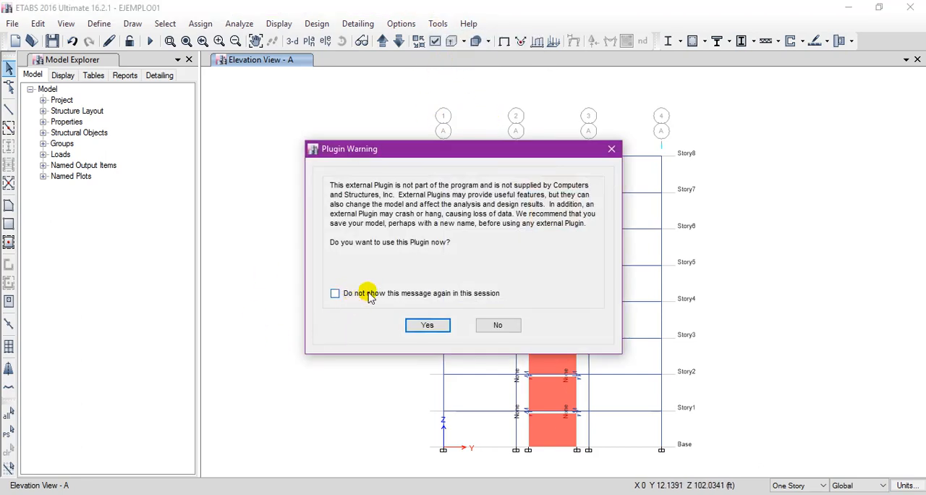
left_click(335, 293)
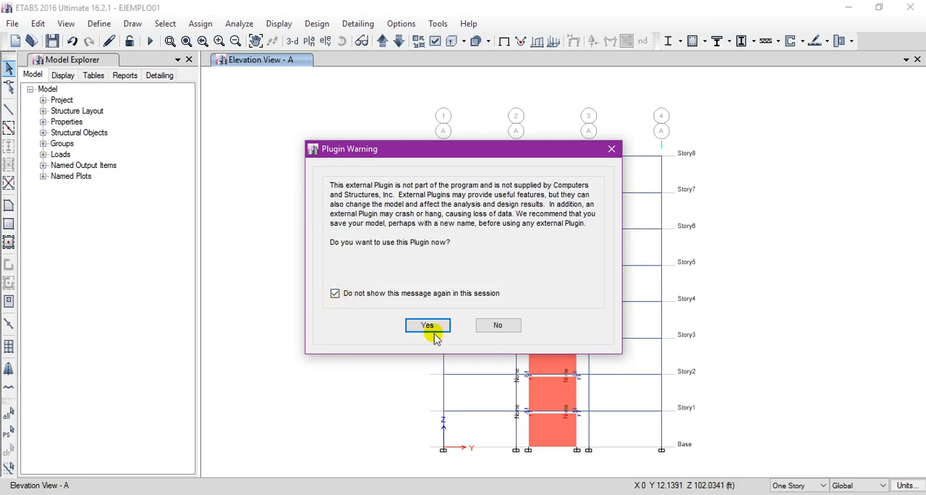
left_click(427, 325)
left_click_drag(364, 51, 516, 103)
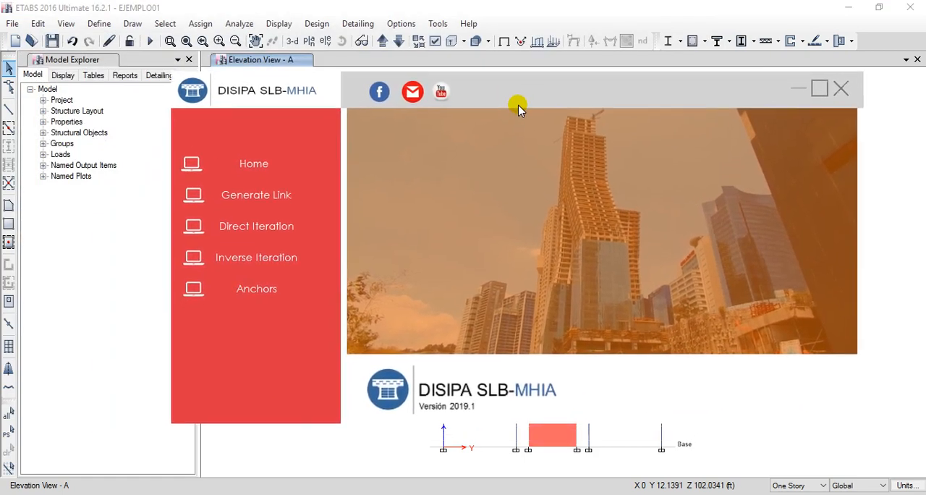
left_click(248, 223)
left_click(244, 192)
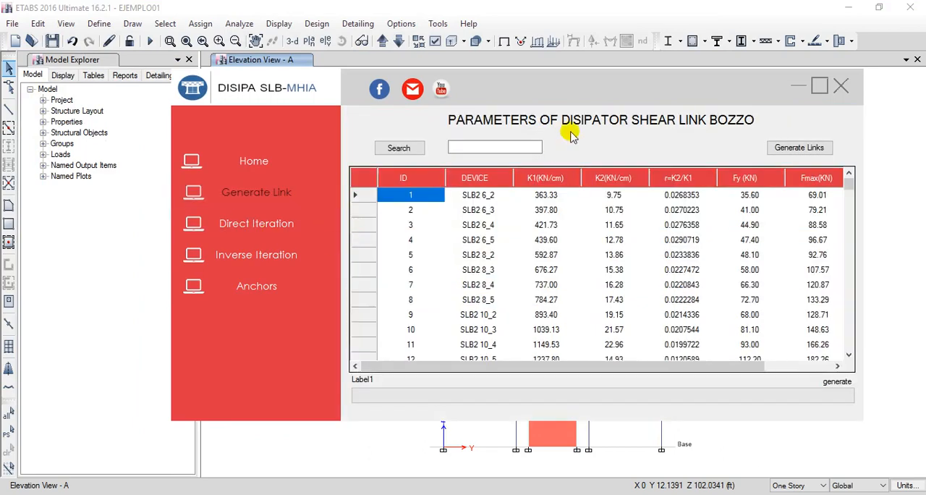
Examine the table of Shear Link Bozzo dissipator parameters, including the device names, stiffnesses and forces.
left_click_drag(506, 90, 500, 103)
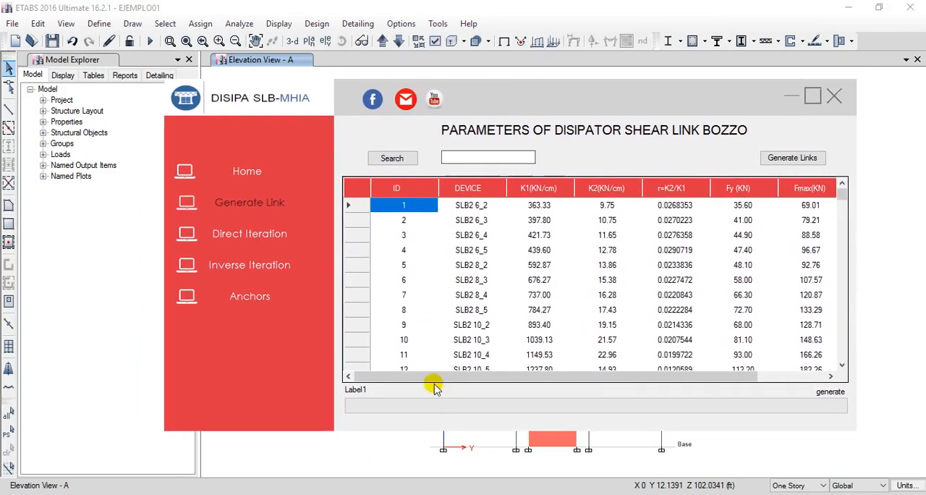
left_click_drag(430, 376, 384, 366)
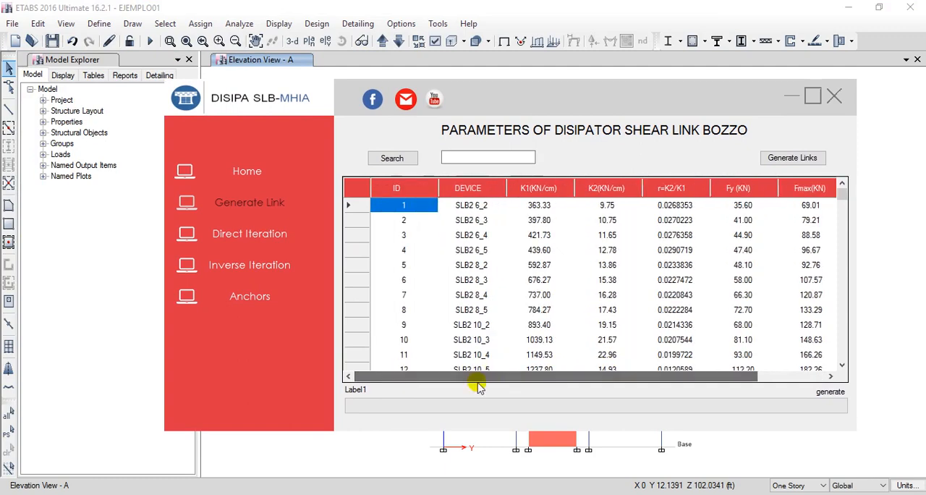
left_click_drag(838, 199, 813, 192)
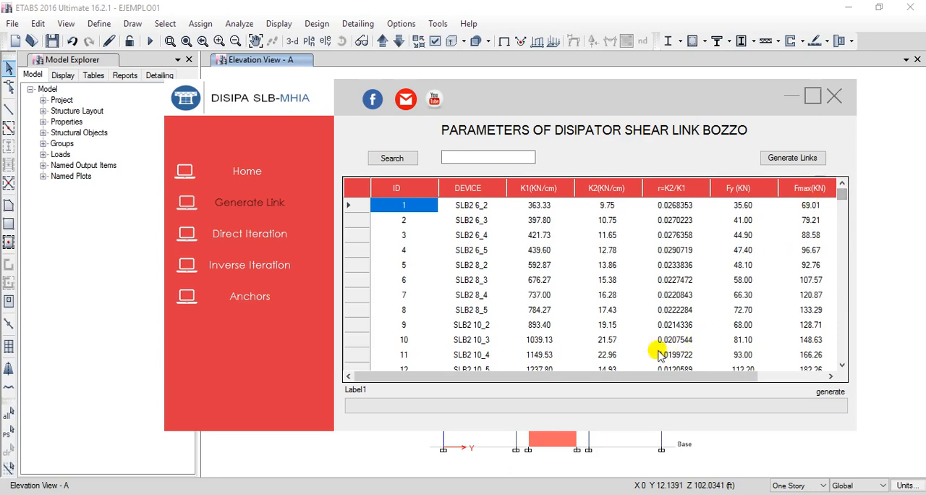
mouse_move(842, 199)
left_mouse_down()
mouse_move(849, 294)
mouse_move(853, 186)
left_mouse_up()
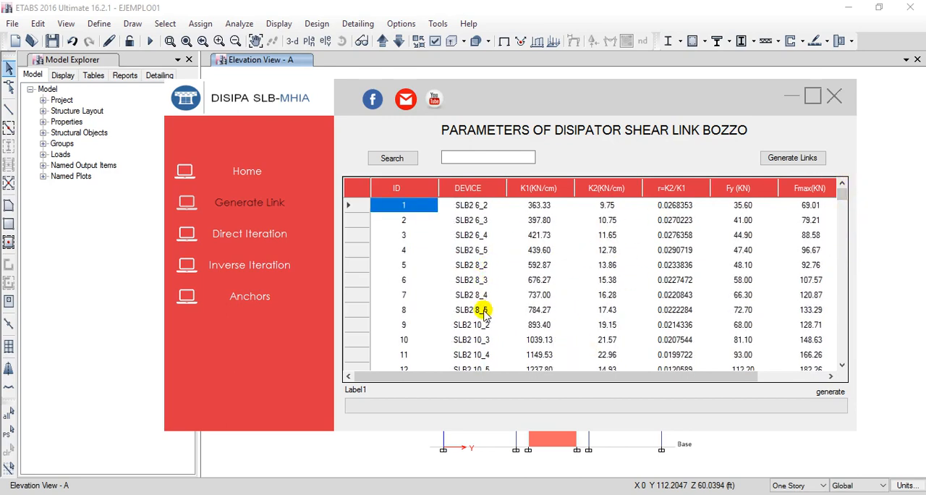
scroll(481, 326, "down", 6)
scroll(553, 317, "up", 6)
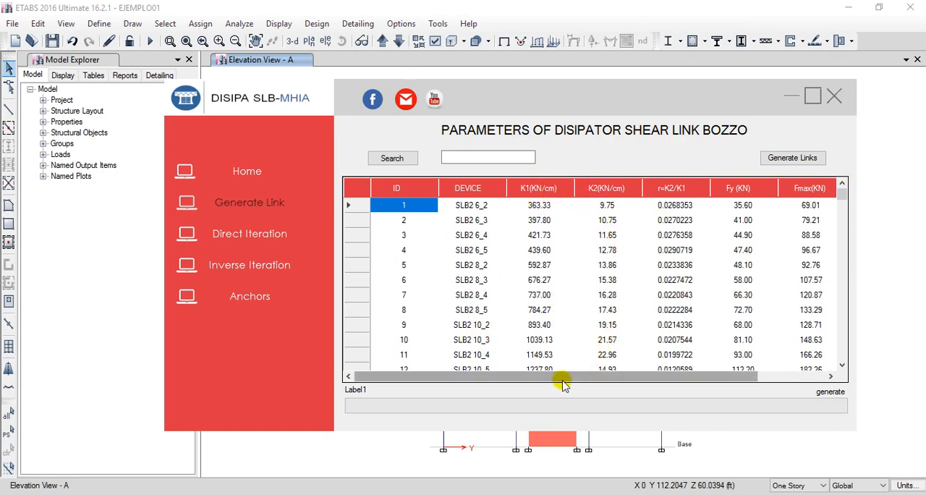
left_click_drag(550, 374, 487, 374)
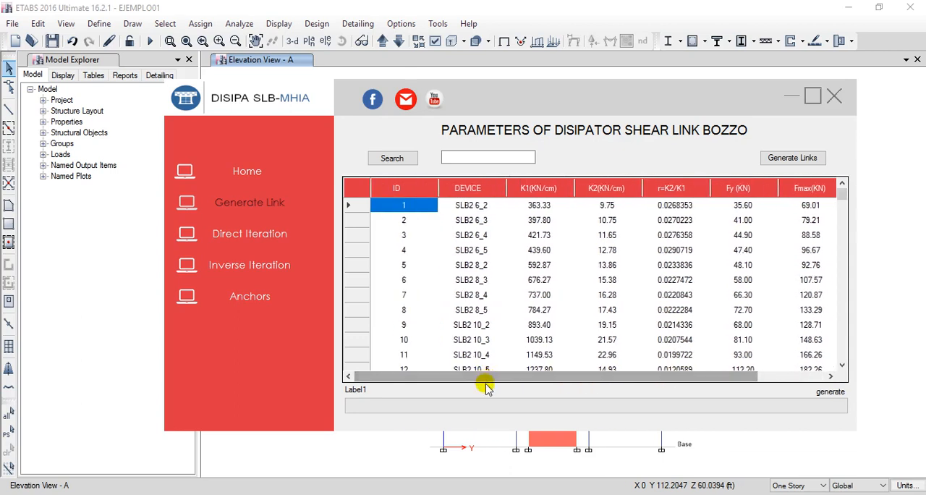
left_click_drag(533, 115, 503, 117)
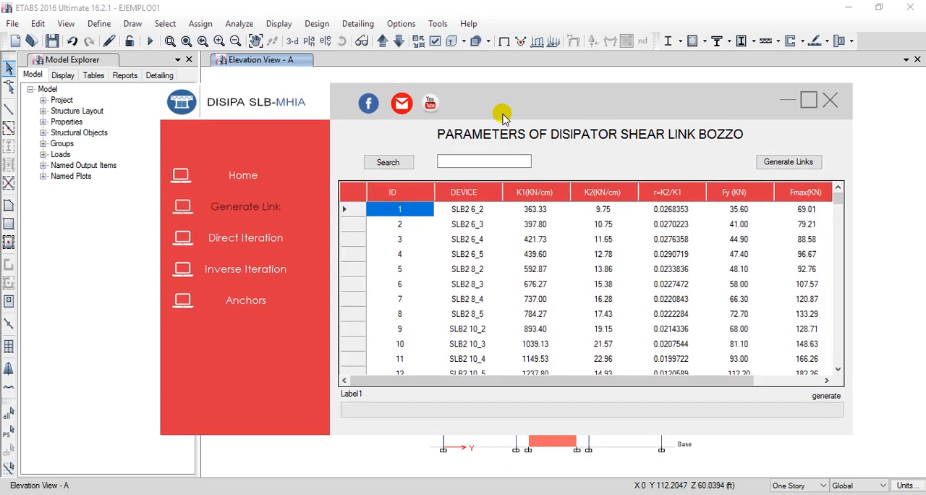
Generate the link properties for the SLB devices in the model and close the plugin.
left_click(790, 162)
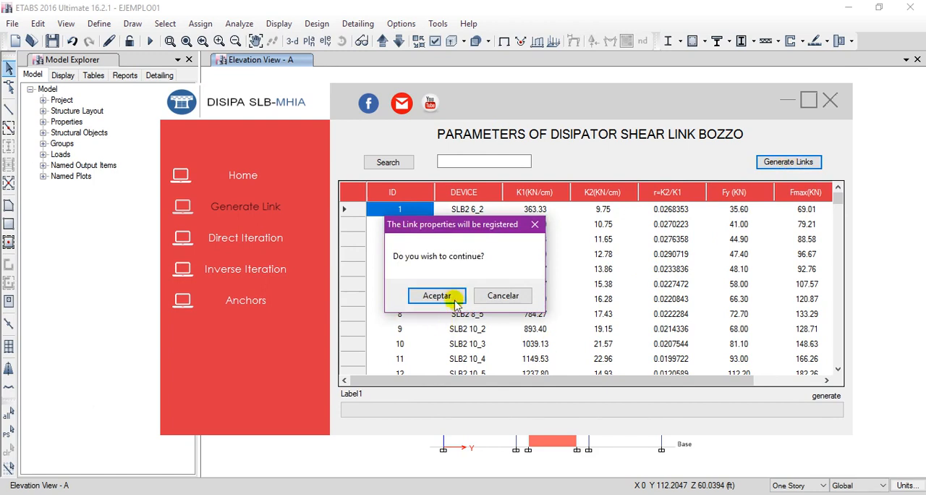
left_click(437, 296)
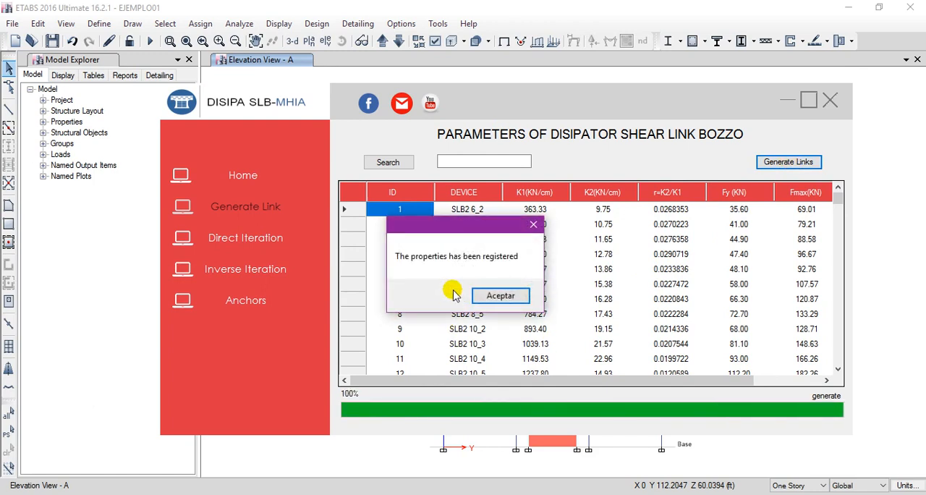
left_click(476, 296)
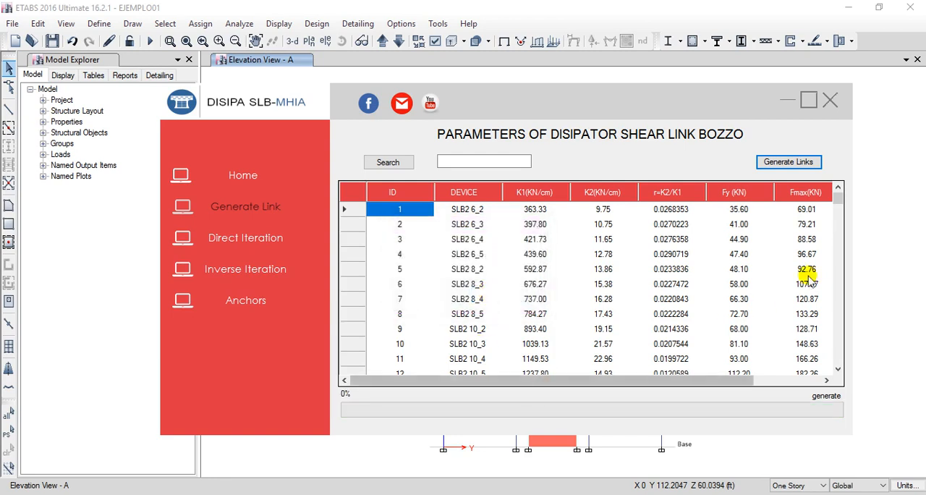
left_click(829, 100)
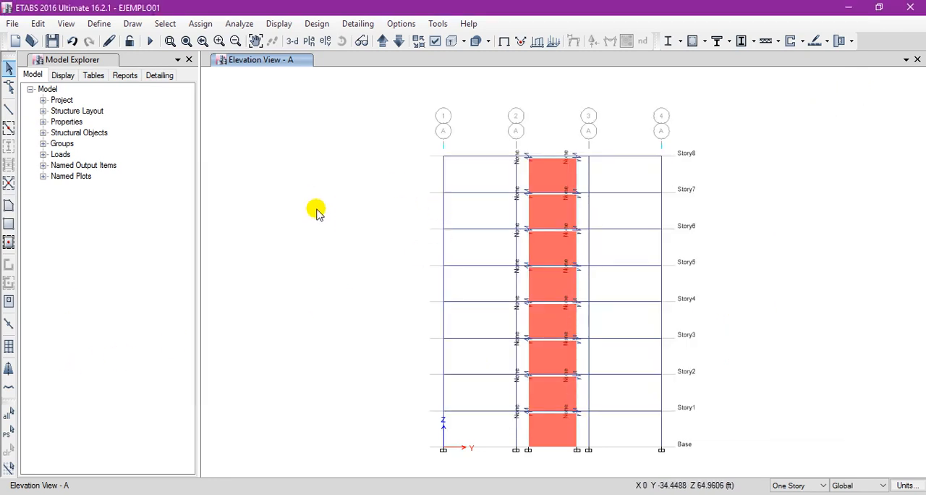
Check the list of link/support properties for the generated SLB devices and close it without changes.
left_click(99, 23)
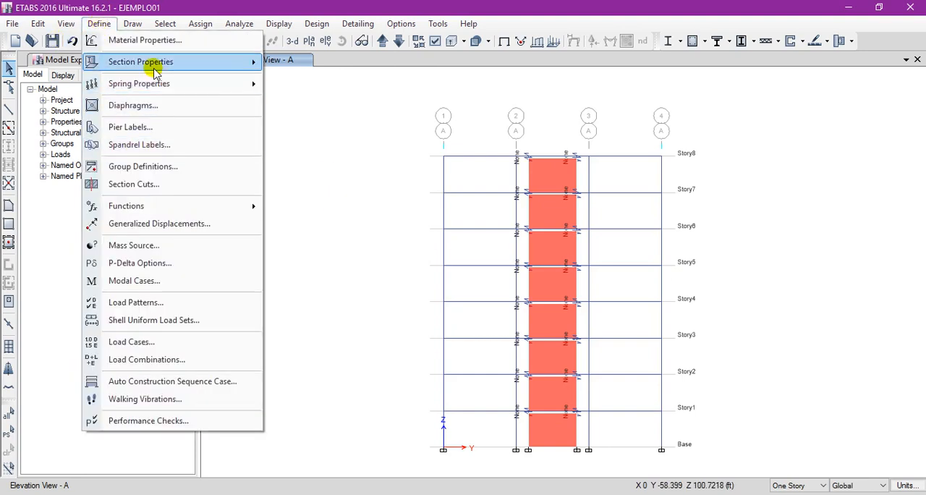
mouse_move(153, 67)
left_click(322, 182)
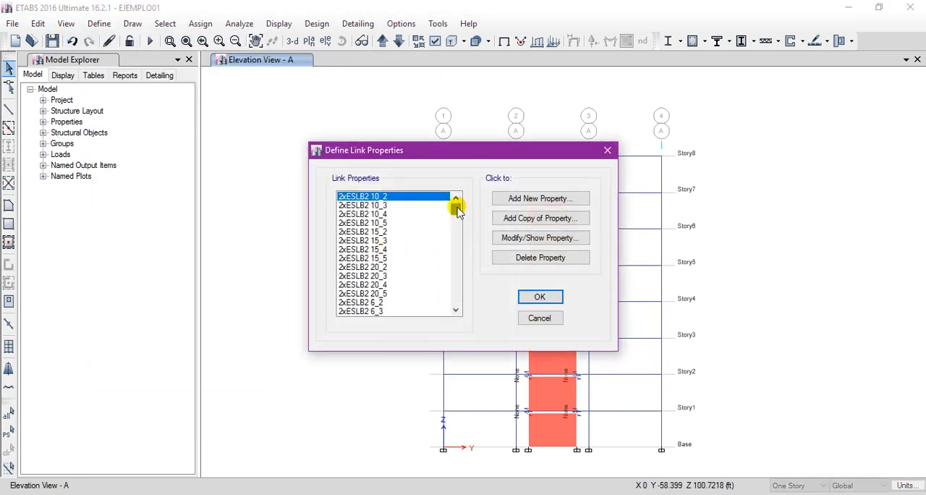
mouse_move(457, 210)
left_mouse_down()
mouse_move(443, 306)
mouse_move(452, 209)
left_mouse_up()
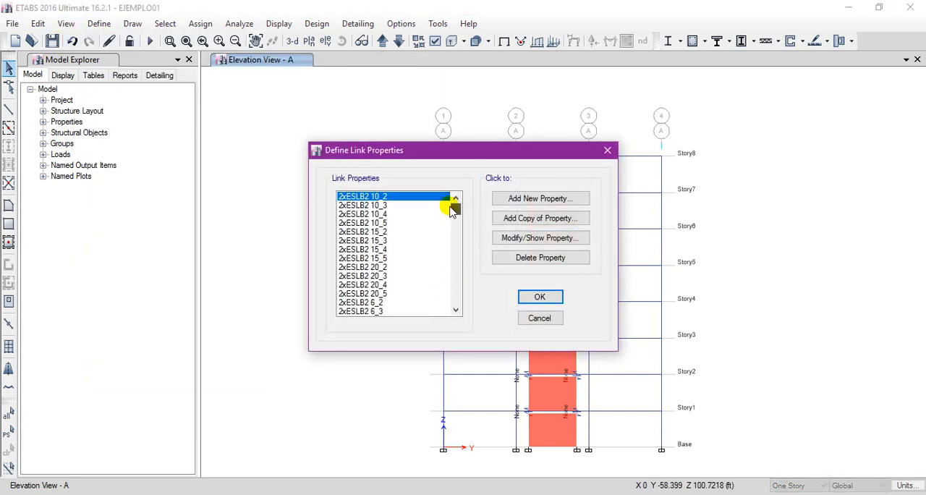
left_click(539, 319)
Set the consistent units to cm for length and kN for force.
left_click(907, 486)
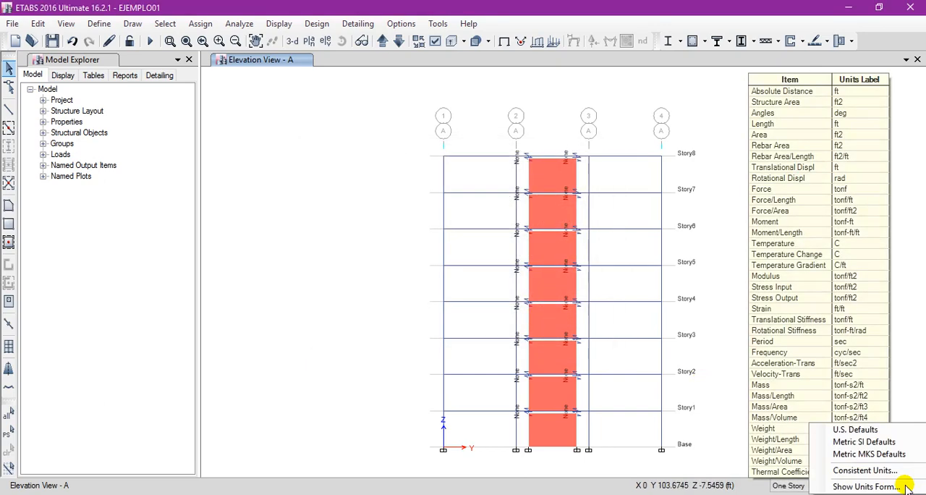
left_click(839, 467)
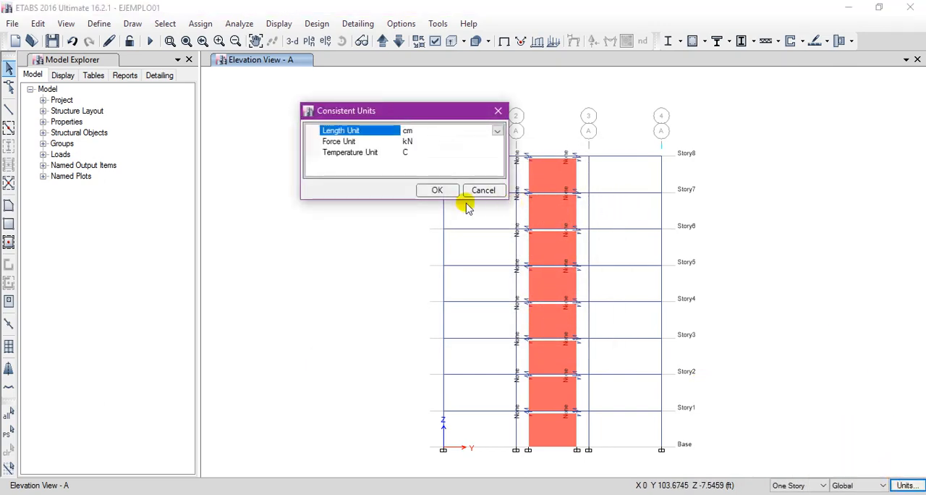
left_click_drag(405, 116, 476, 207)
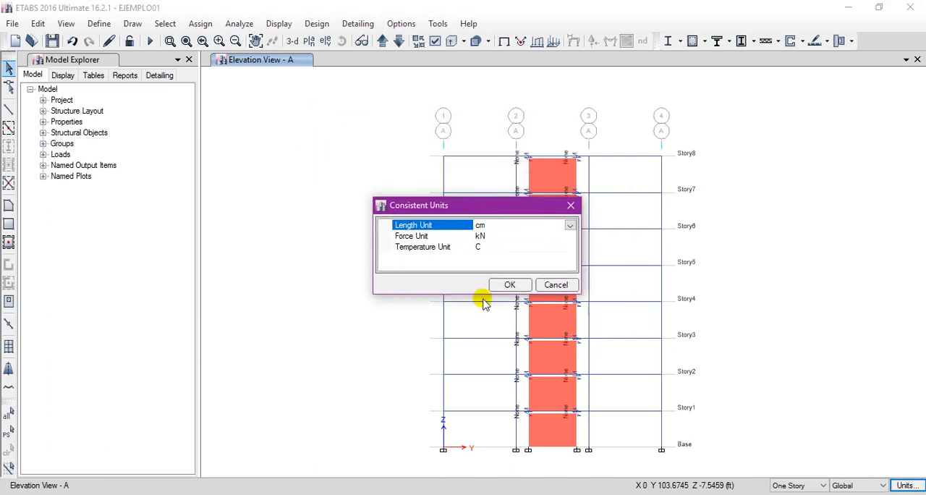
left_click(512, 283)
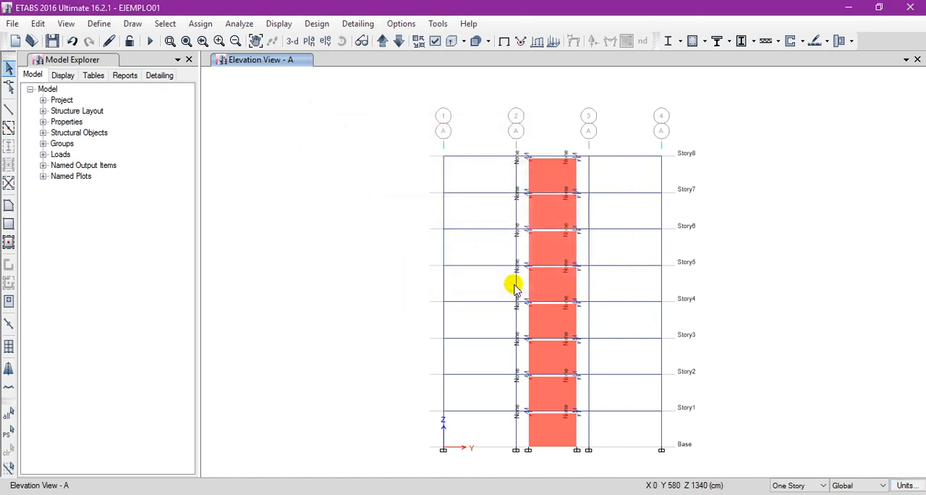
Open the property data of the SLB2 6_2 link from the defined link/support properties.
left_click(100, 23)
mouse_move(184, 62)
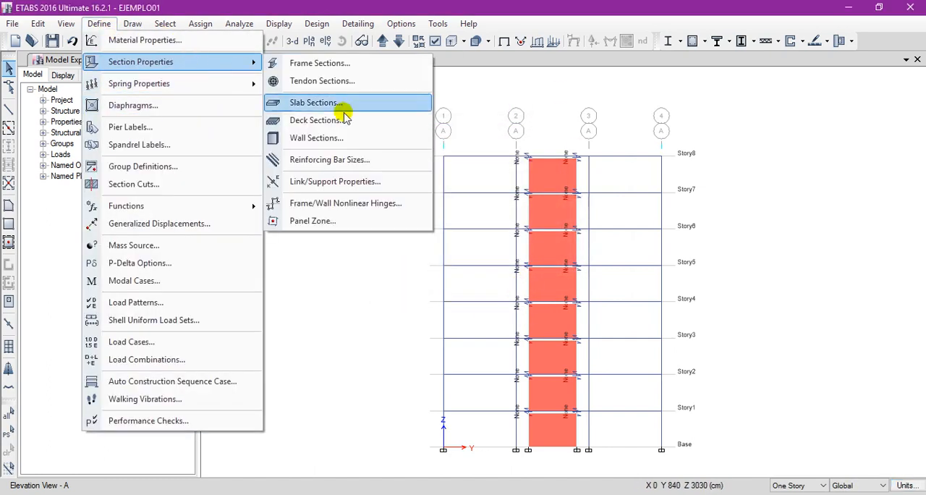
left_click(314, 182)
left_click_drag(455, 206, 461, 294)
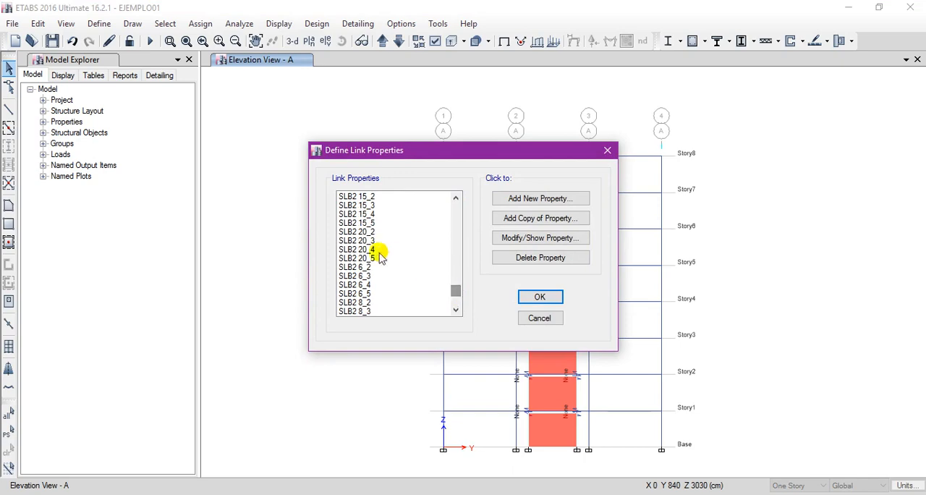
left_click(391, 267)
left_click(534, 244)
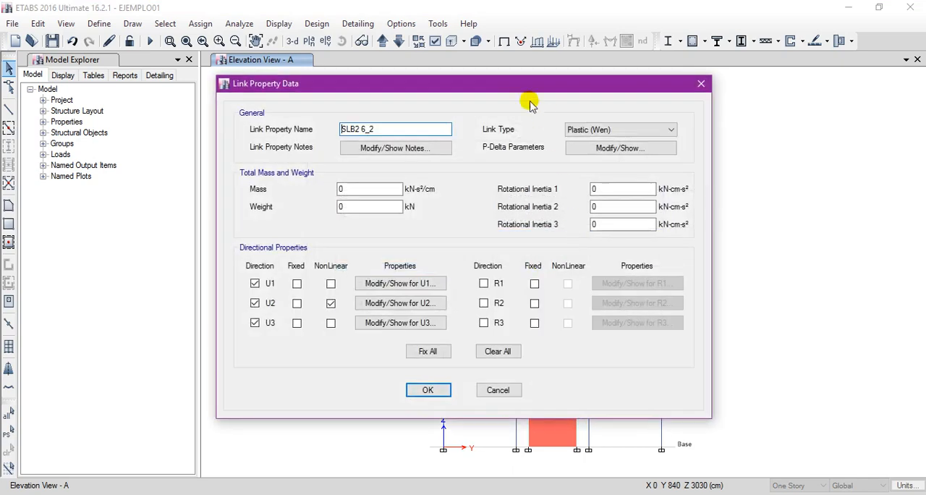
left_click_drag(474, 86, 304, 87)
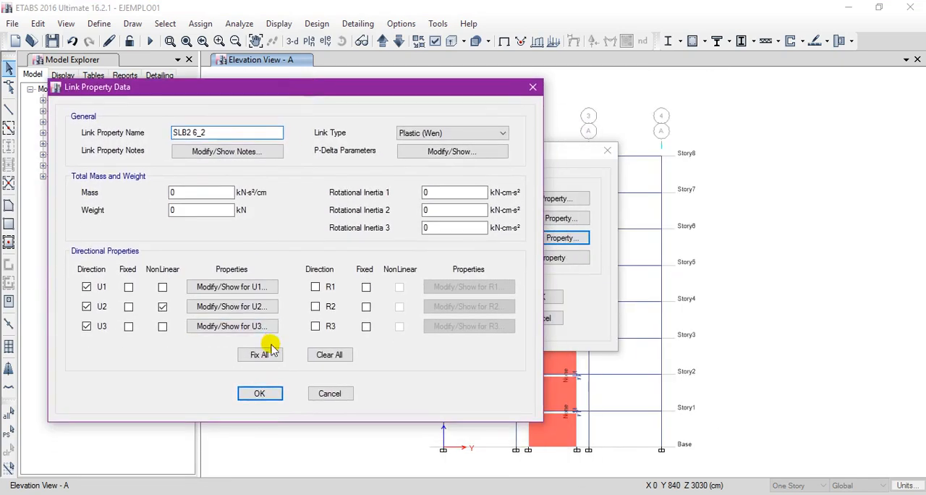
Examine the U2 directional properties of SLB2 6_2, including effective stiffness, post yield stiffness ratio and yielding exponent.
left_click(233, 306)
left_click_drag(459, 45, 338, 42)
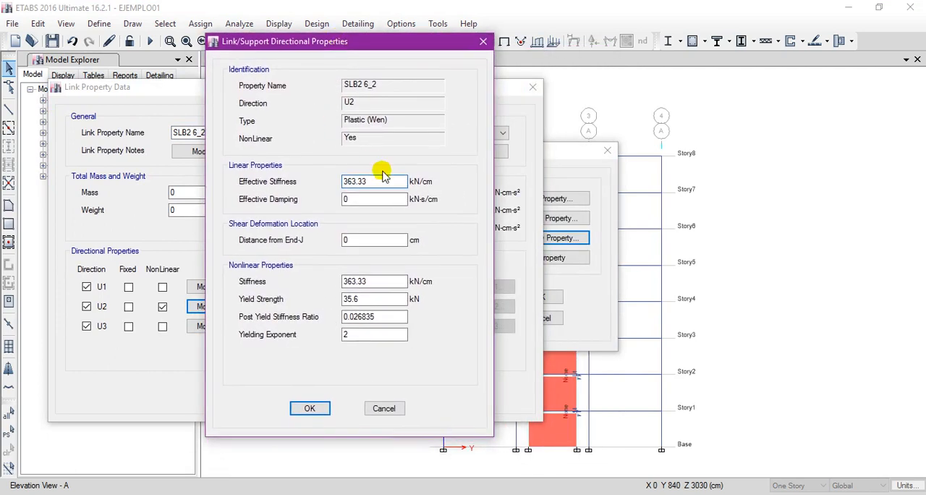
double_click(384, 187)
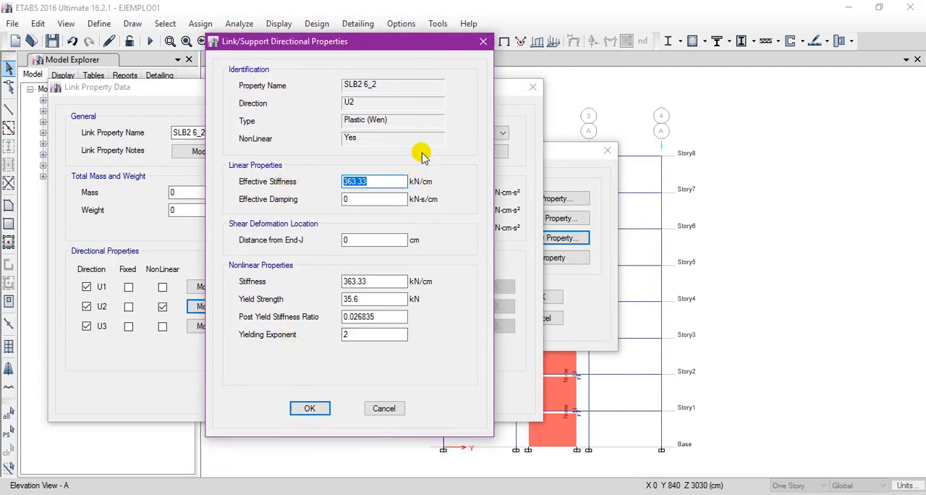
left_click_drag(352, 56, 458, 64)
double_click(464, 343)
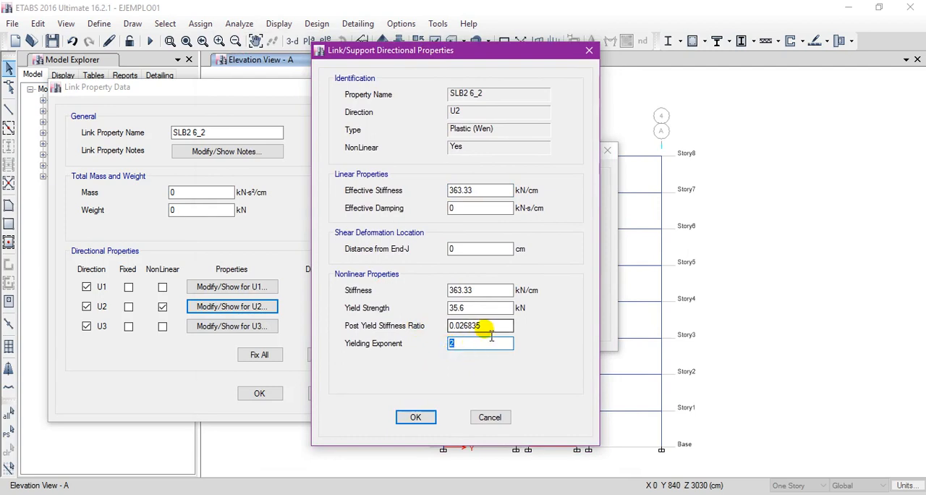
double_click(489, 331)
double_click(452, 344)
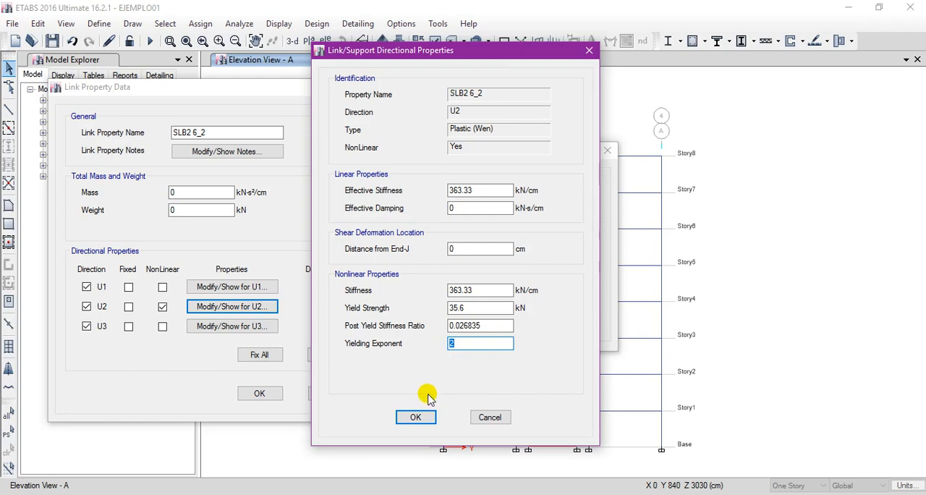
Check the U3 directional properties of the SLB2 6_2 link and close the link property definitions.
left_click(416, 415)
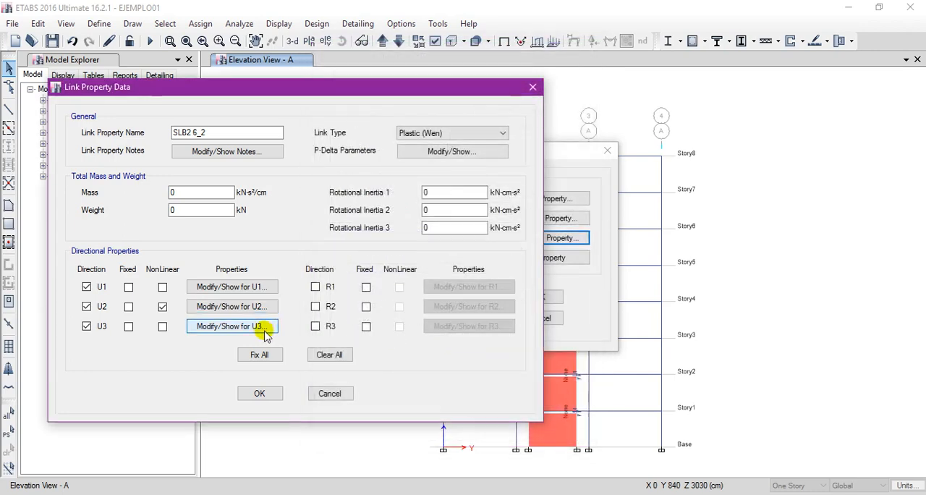
left_click(265, 328)
left_click_drag(415, 116, 434, 117)
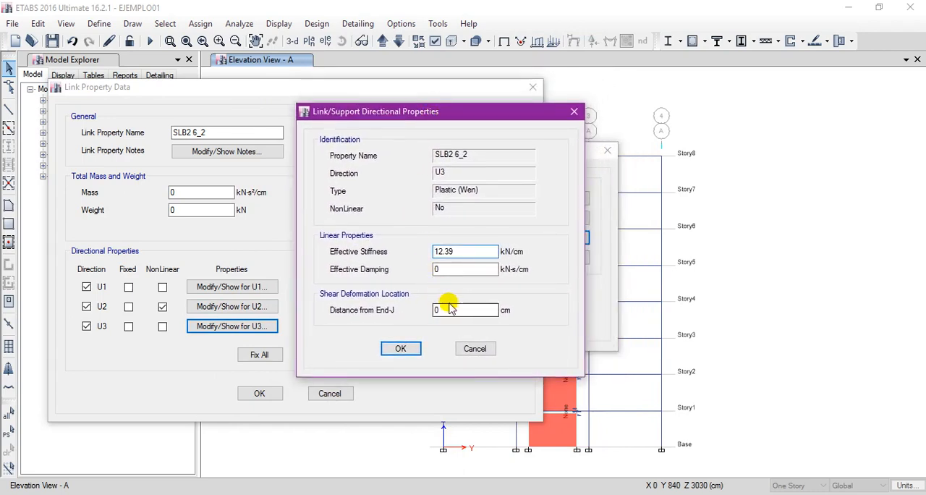
left_click(400, 349)
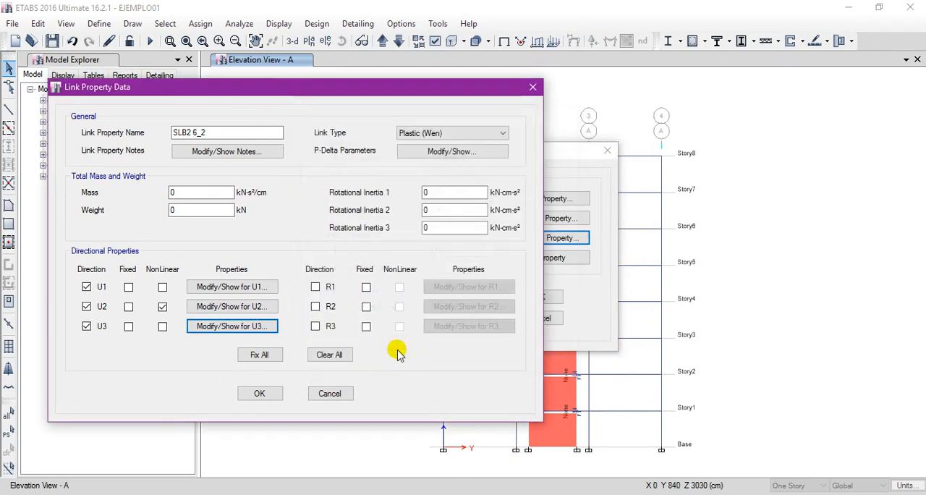
left_click(260, 394)
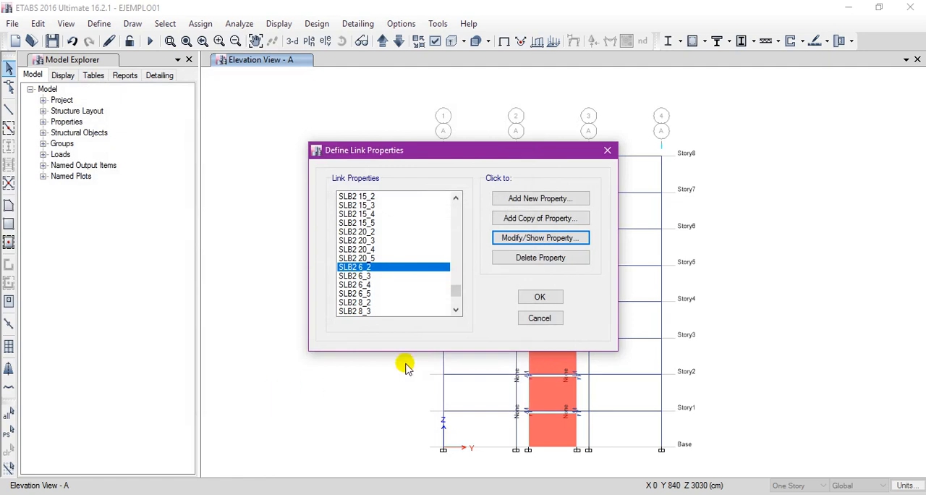
mouse_move(453, 290)
left_mouse_down()
mouse_move(458, 221)
mouse_move(454, 304)
left_mouse_up()
left_click(542, 297)
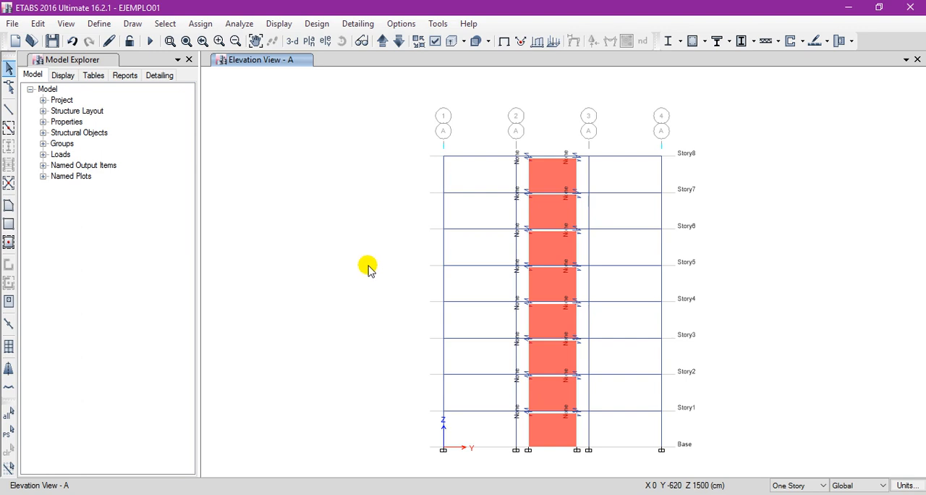
Review the device parameter table for generating links in the DISIPASLB plugin, including the ESLB and multiple-device entries, and close the plugin.
left_click(437, 23)
left_click(460, 59)
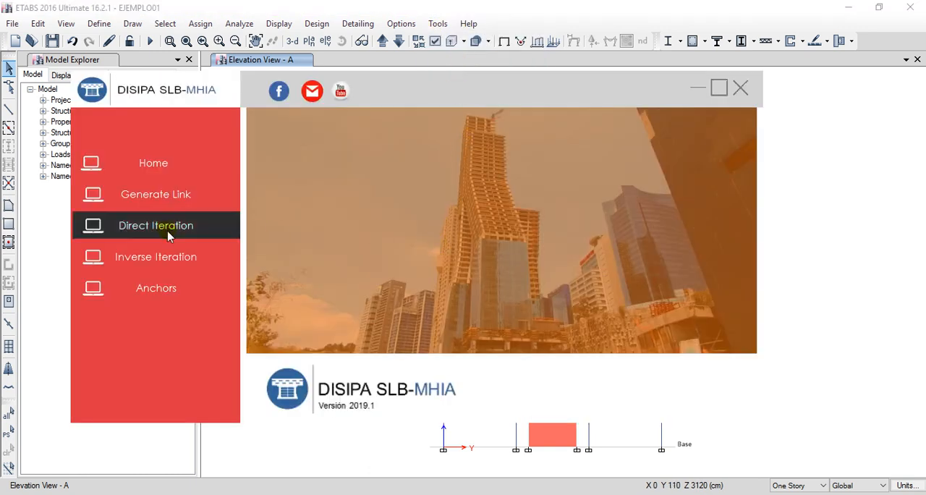
left_click(152, 194)
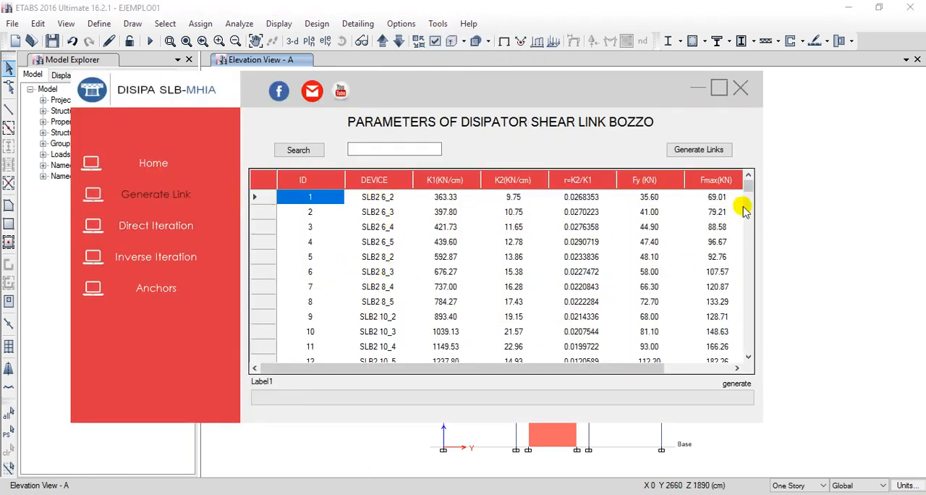
left_click_drag(749, 191, 748, 293)
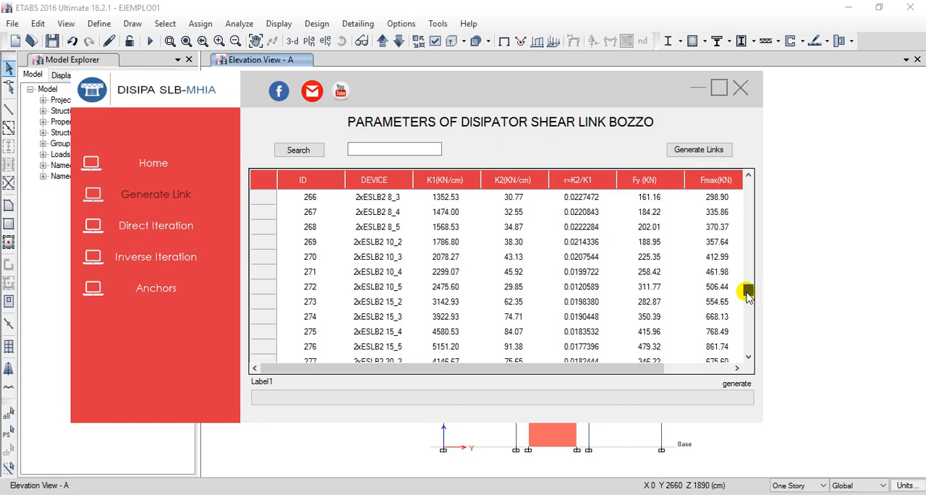
left_click(376, 291)
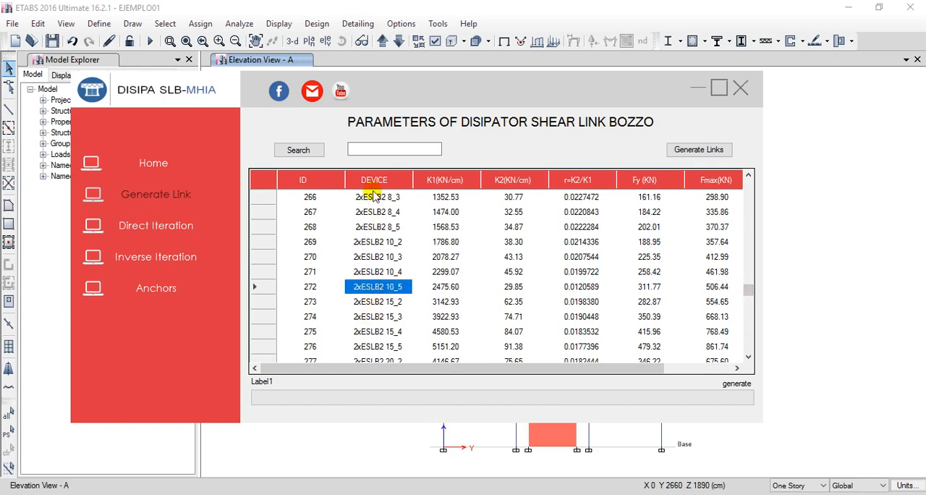
left_click_drag(374, 197, 367, 366)
scroll(392, 263, "up", 14)
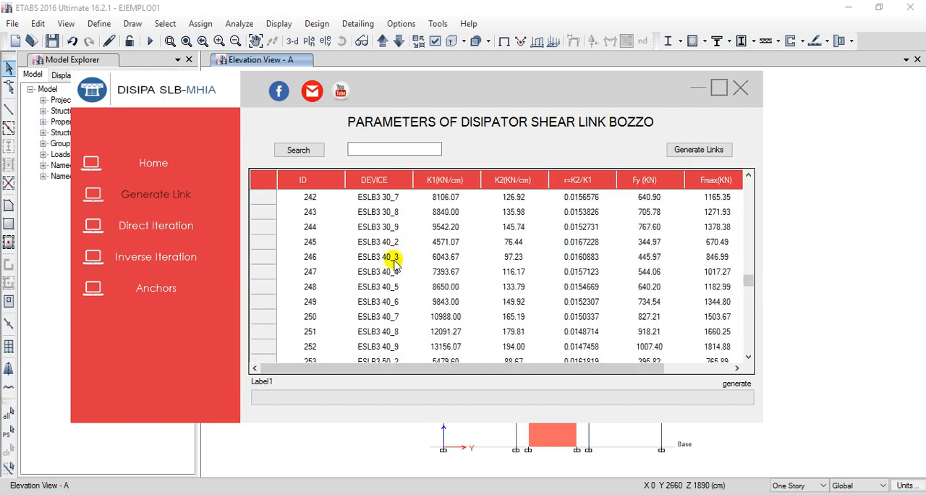
left_click_drag(384, 237, 373, 355)
scroll(507, 280, "up", 6)
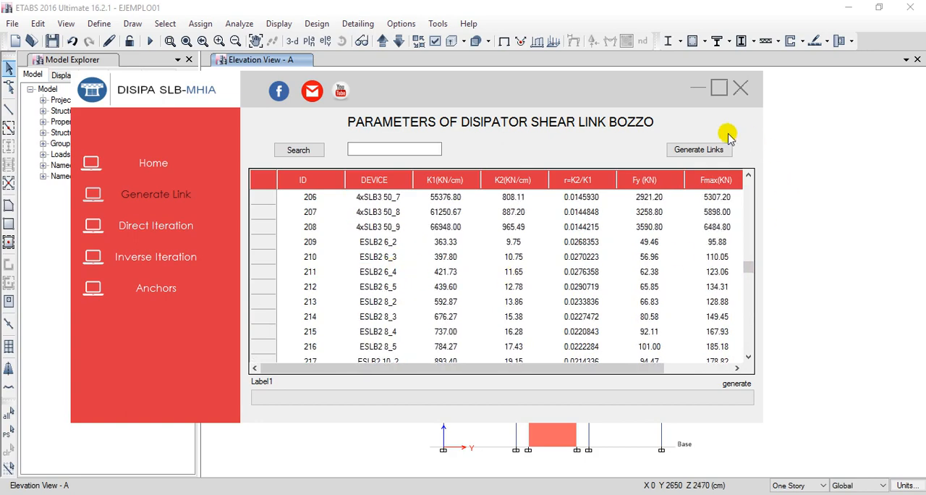
left_click_drag(442, 91, 473, 106)
left_click(769, 105)
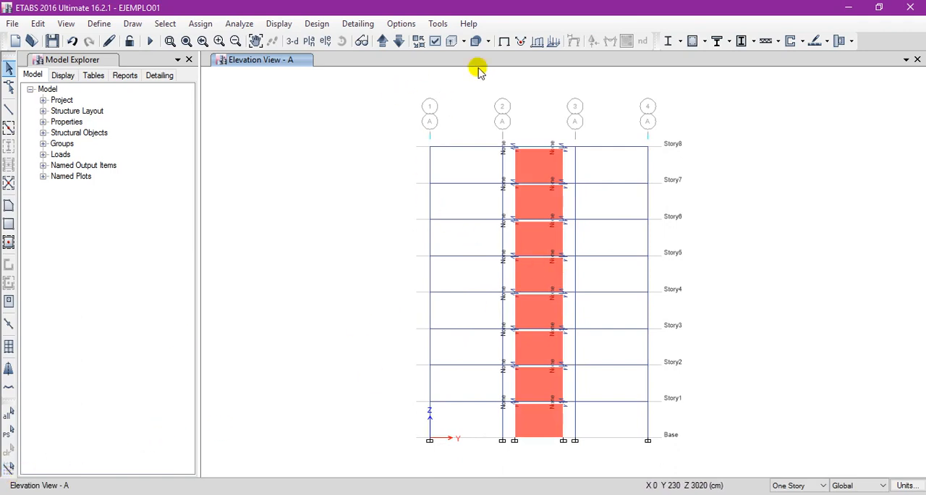
Select all objects in the model and assign the SLB3 25_2 link property to the links.
left_click(9, 413)
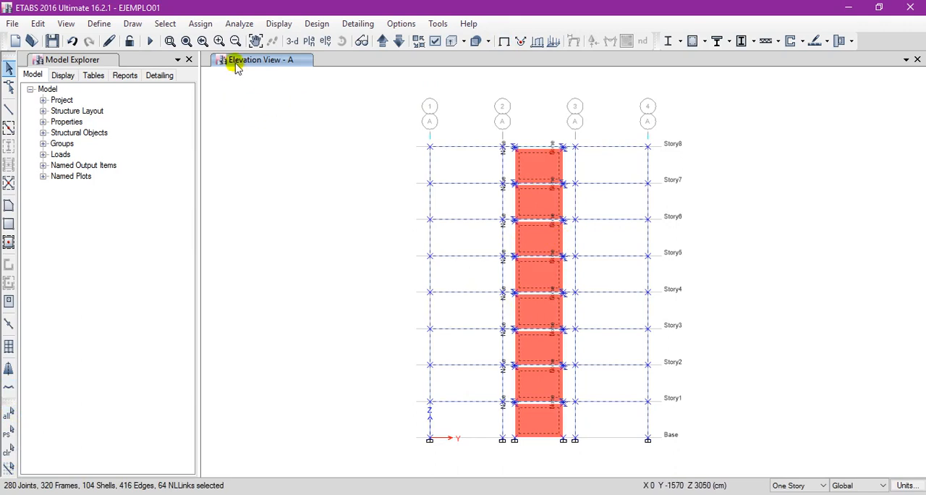
left_click(200, 24)
mouse_move(238, 93)
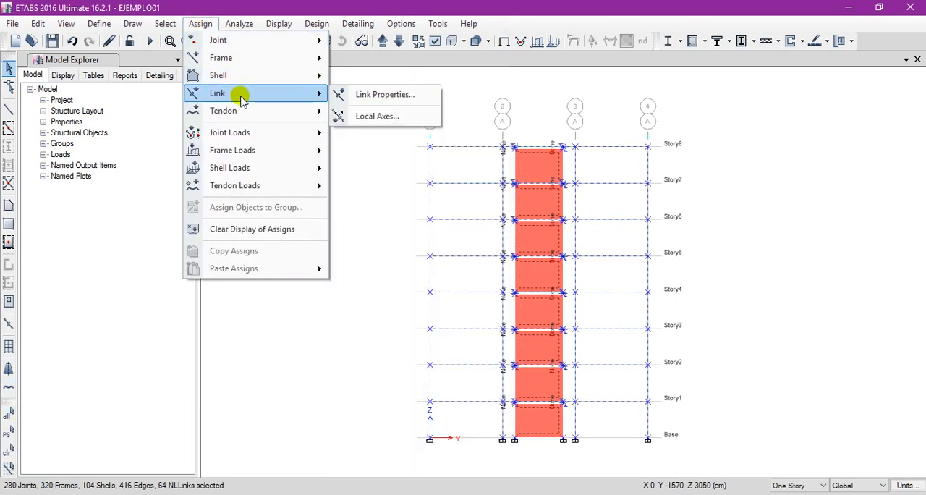
left_click(408, 96)
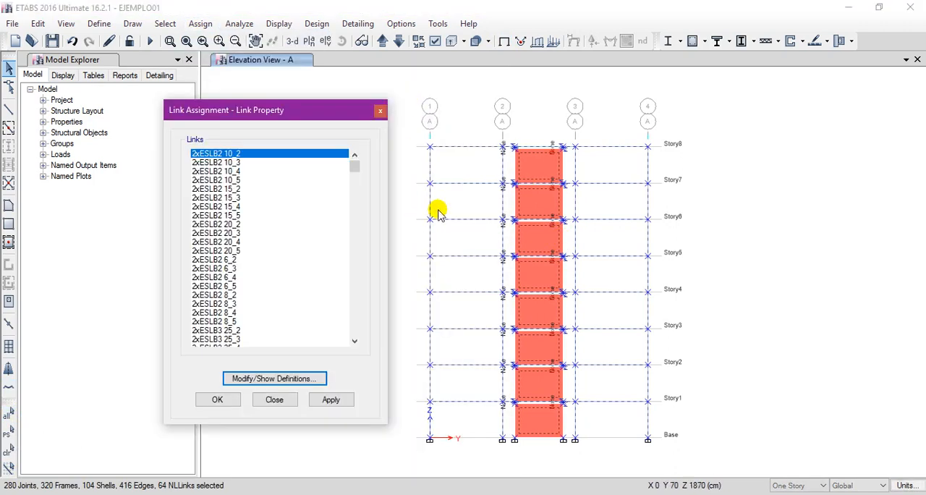
left_click_drag(355, 165, 352, 325)
left_click(218, 286)
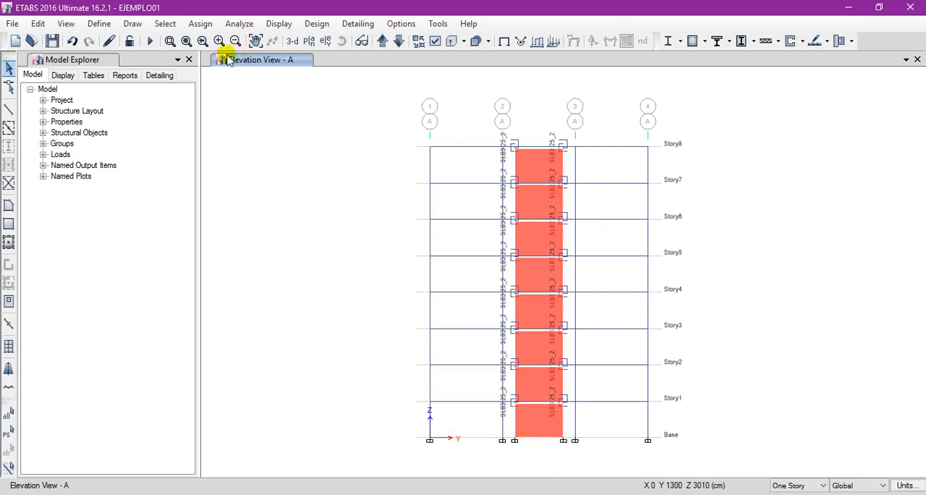
left_click(186, 40)
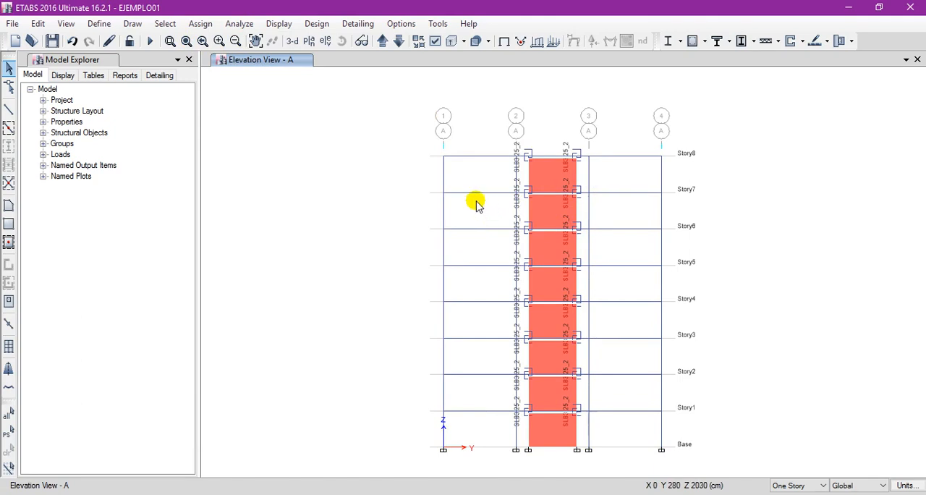
Try to start a direct iteration in the DISIPASLB plugin without choosing an iteration combo.
left_click(440, 23)
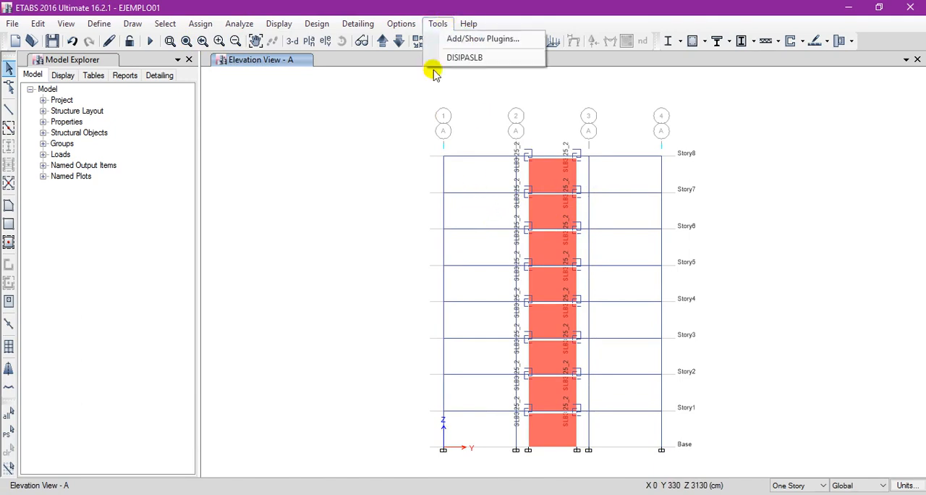
left_click(471, 64)
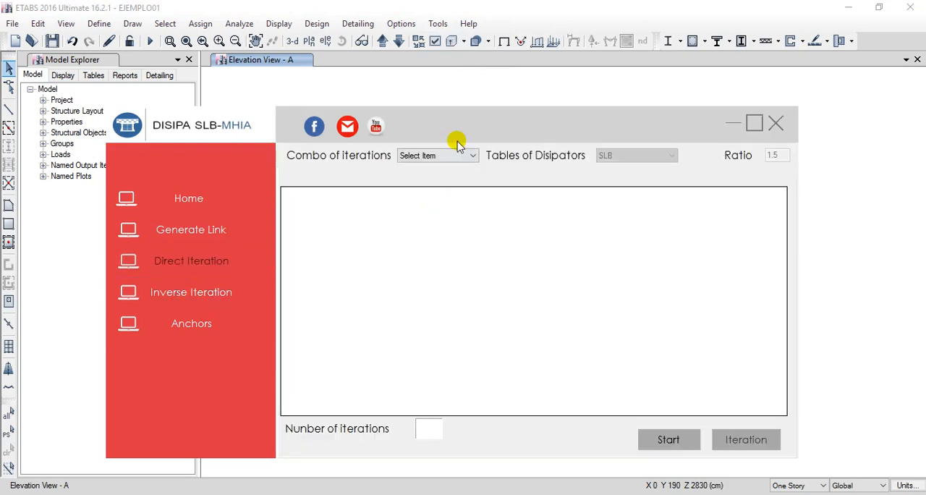
left_click_drag(434, 126, 471, 97)
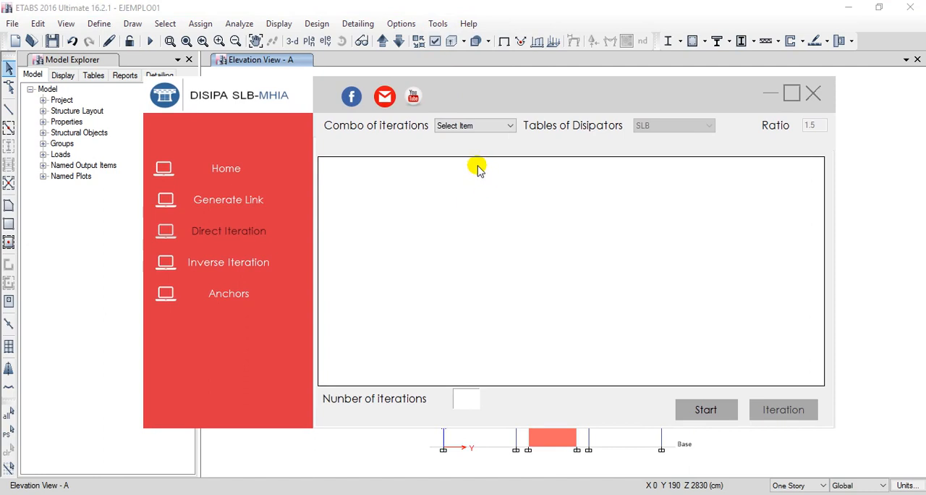
left_click(705, 410)
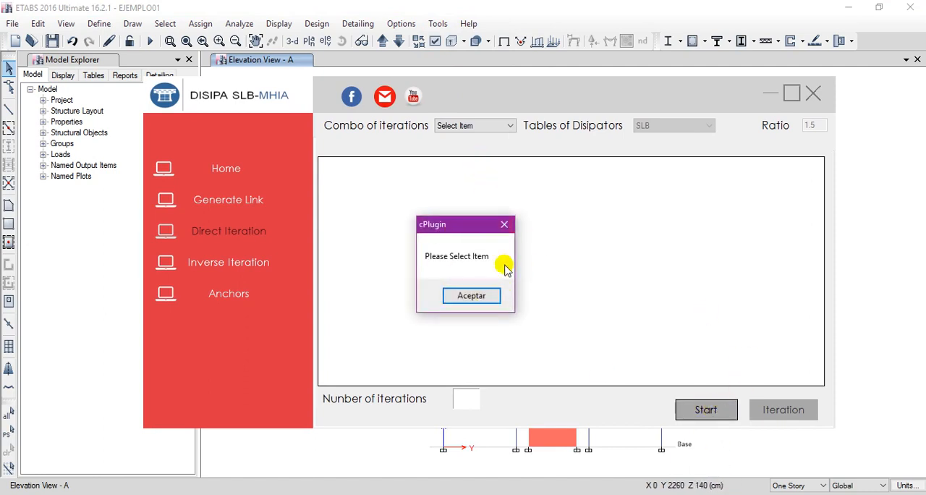
left_click(481, 295)
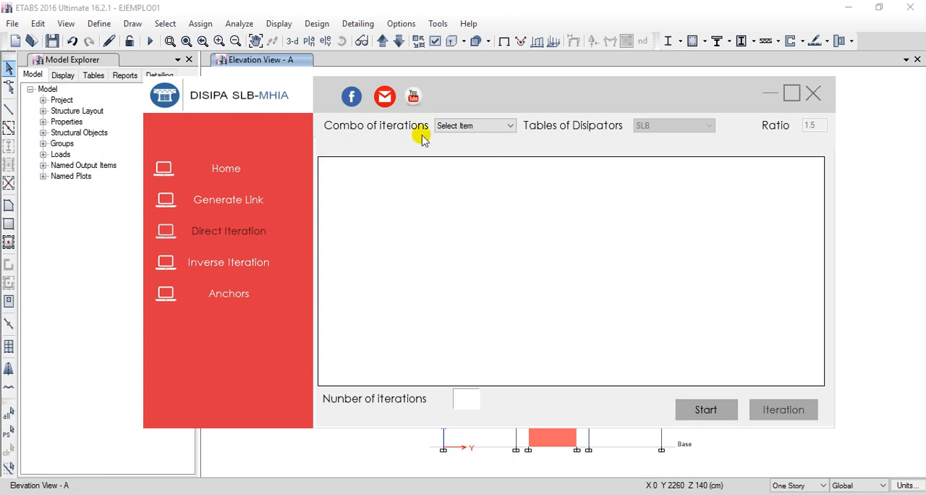
Check the load combinations offered for the direct iteration and close the plugin without choosing one.
left_click(460, 127)
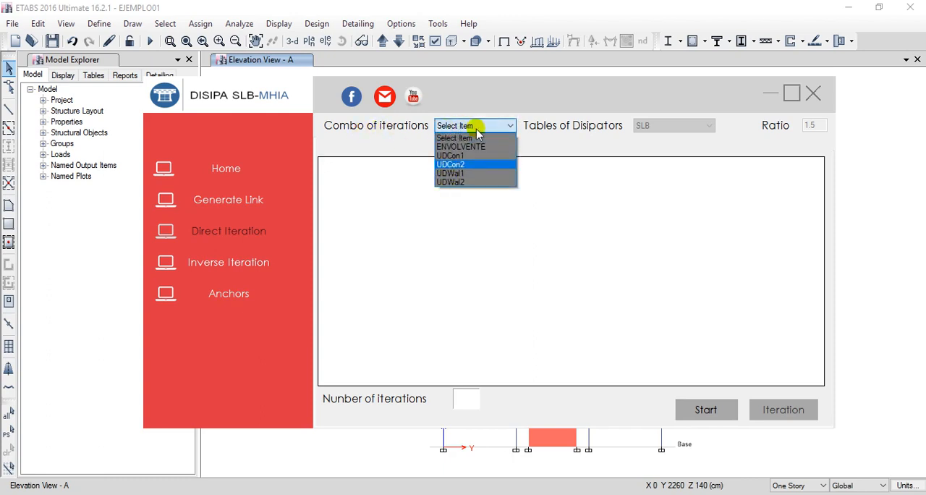
left_click(465, 127)
left_click(463, 128)
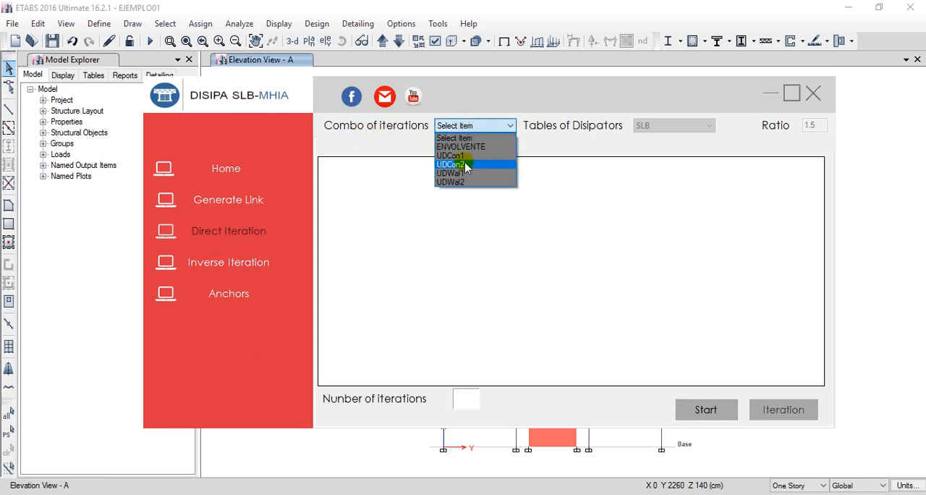
left_click(468, 136)
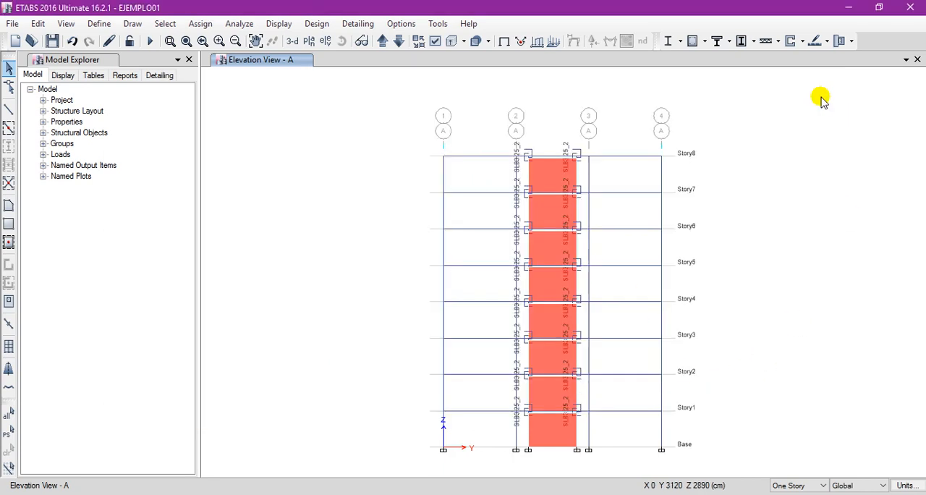
left_click(813, 94)
Review the model's defined load combinations, including ENVOLVENTE and the UDCon and UDWal combos, and close the list.
left_click(98, 24)
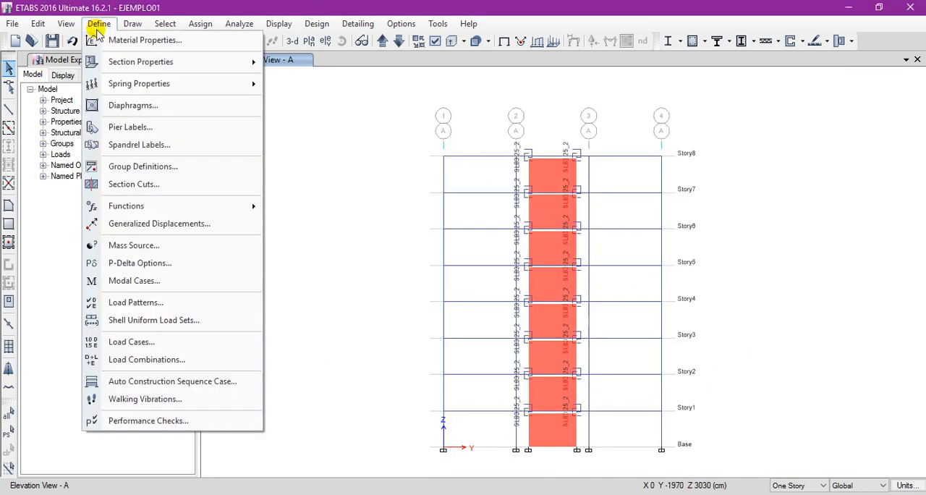
left_click(186, 361)
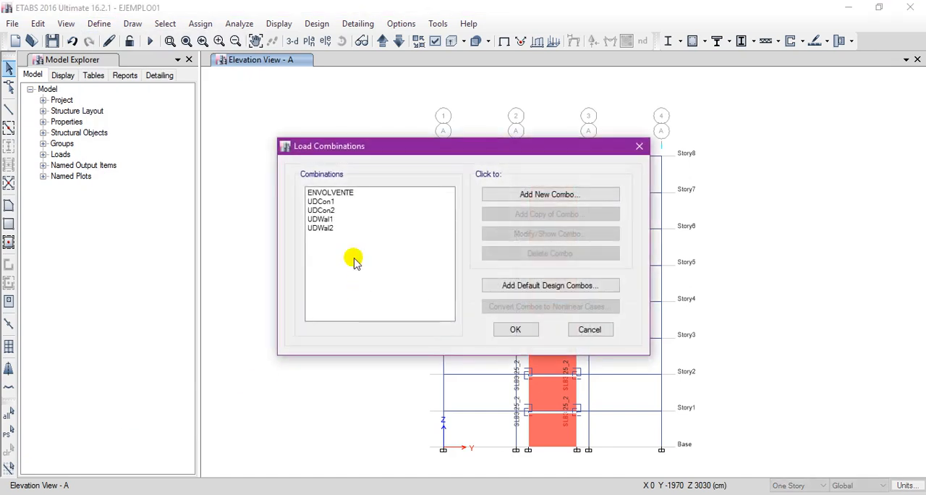
left_click_drag(324, 194, 337, 255)
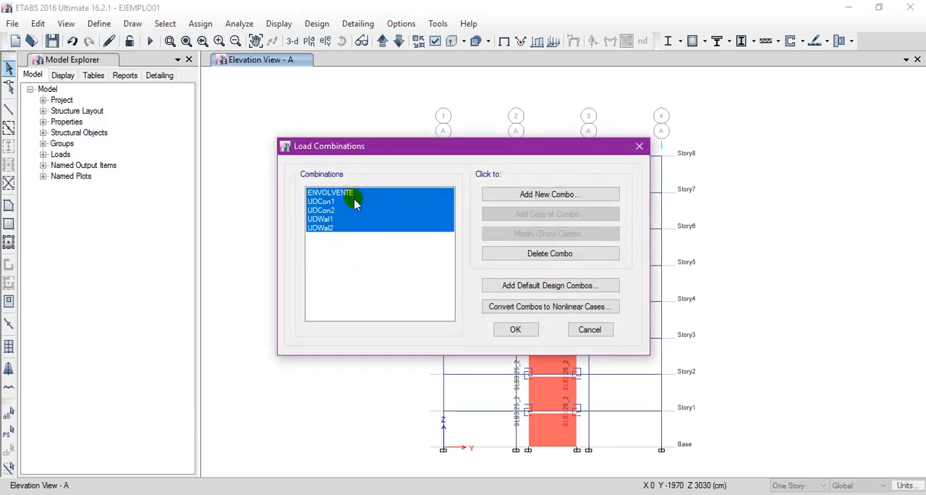
left_click_drag(356, 201, 354, 228)
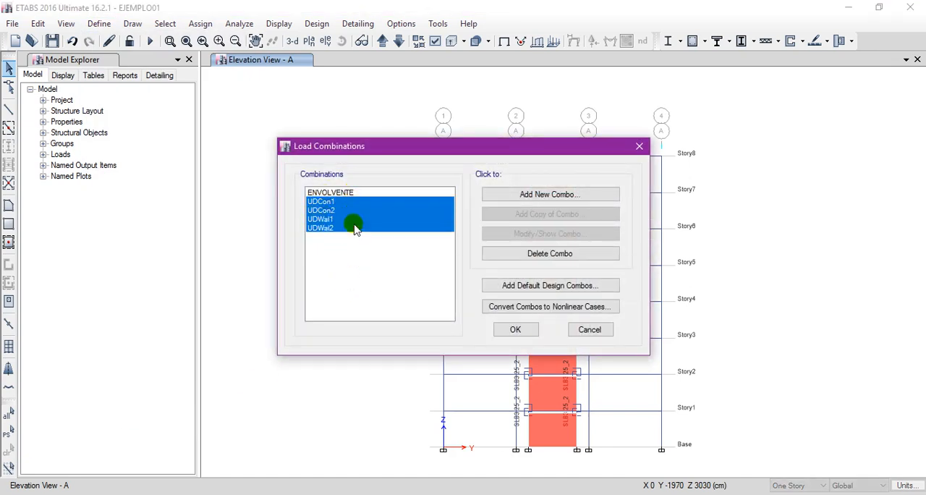
left_click(525, 328)
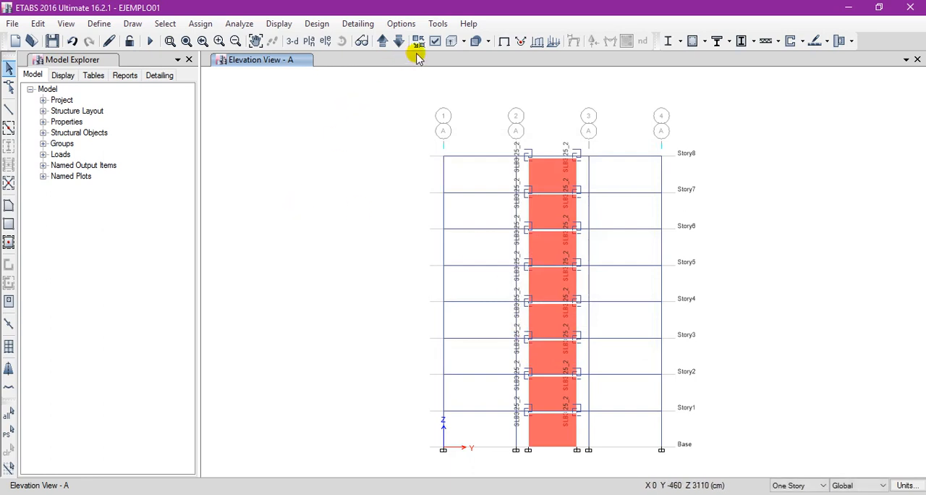
Reopen the DISIPASLB plugin and start a direct iteration with ENVOLVENTE as the iteration combo.
left_click(439, 24)
left_click(460, 59)
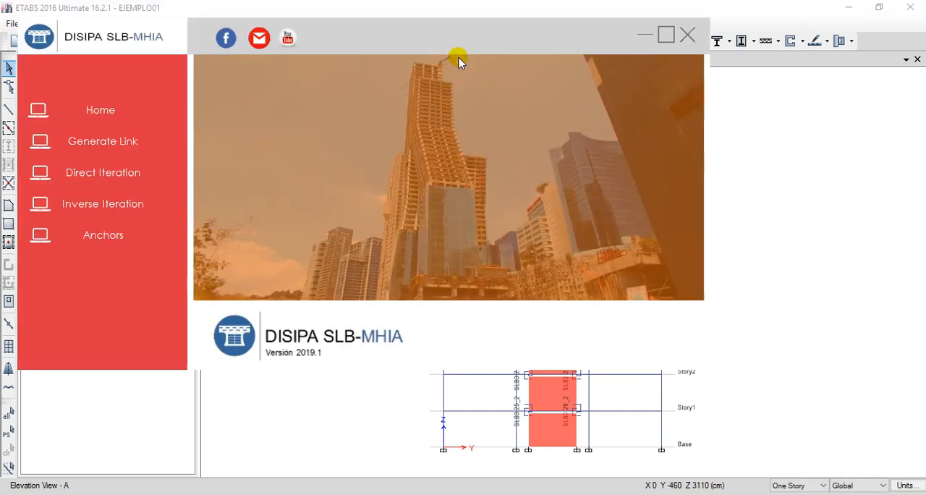
left_click_drag(356, 50, 506, 103)
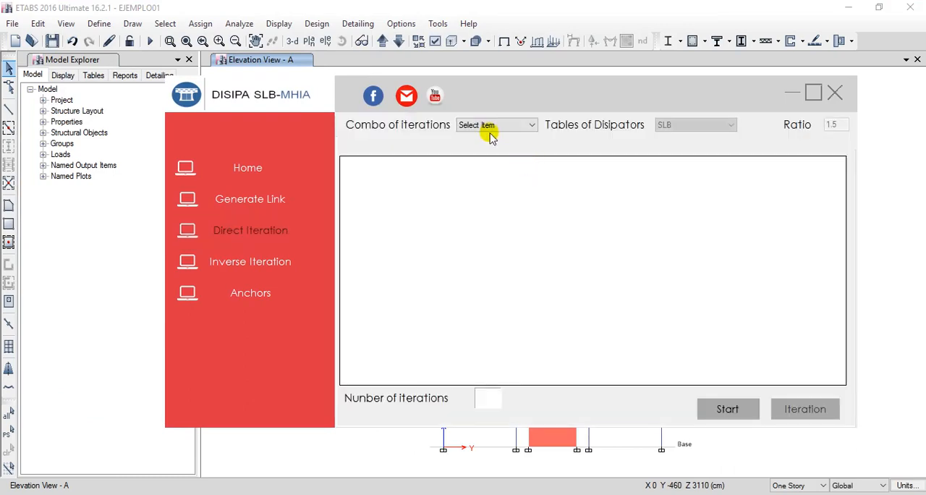
left_click(491, 126)
left_click(480, 148)
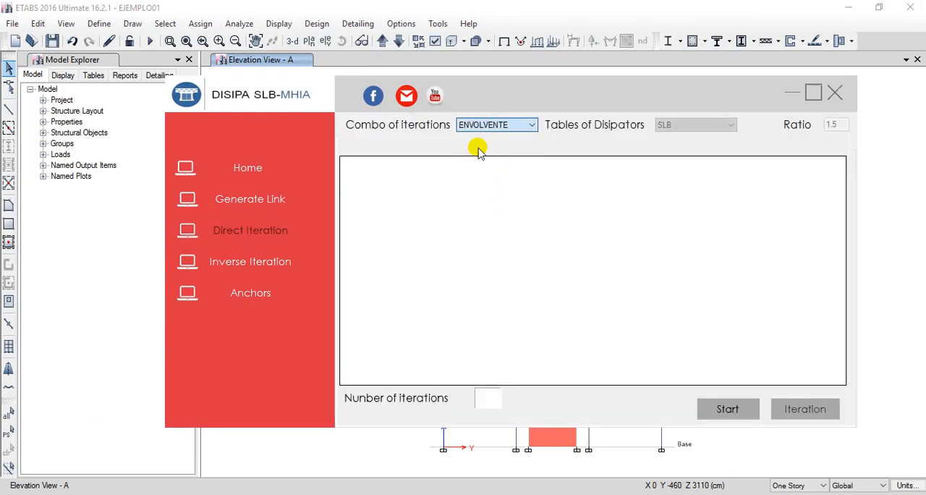
left_click_drag(543, 87, 518, 101)
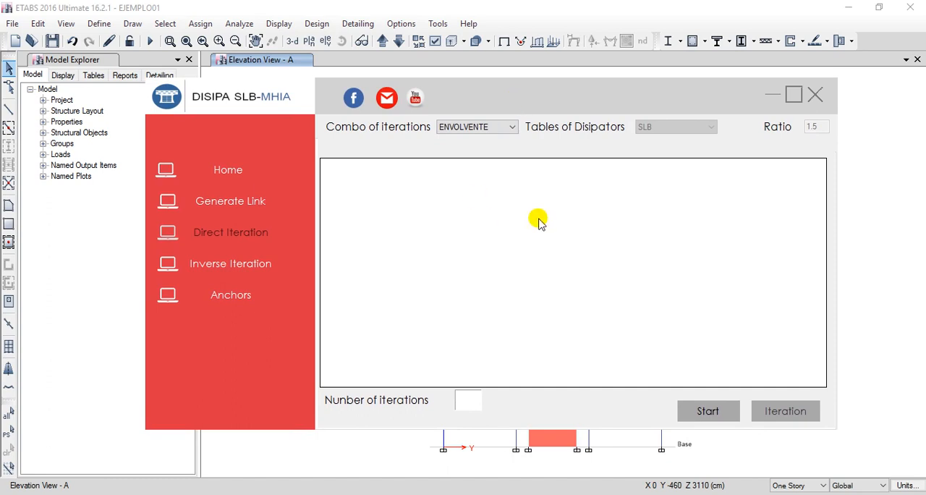
left_click(707, 415)
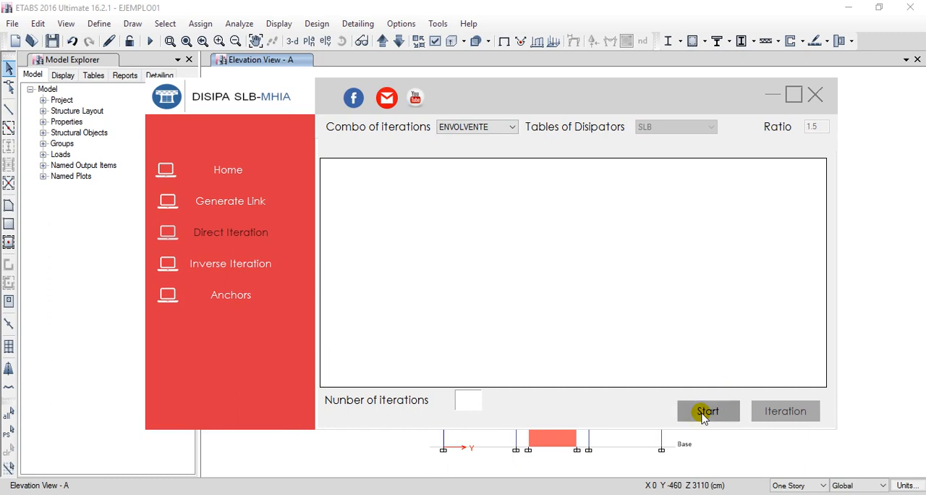
Start the direct iteration with the ENVOLVENTE combo, dismiss the run notice and bring the plugin's dissipator table back into view.
left_click(700, 414)
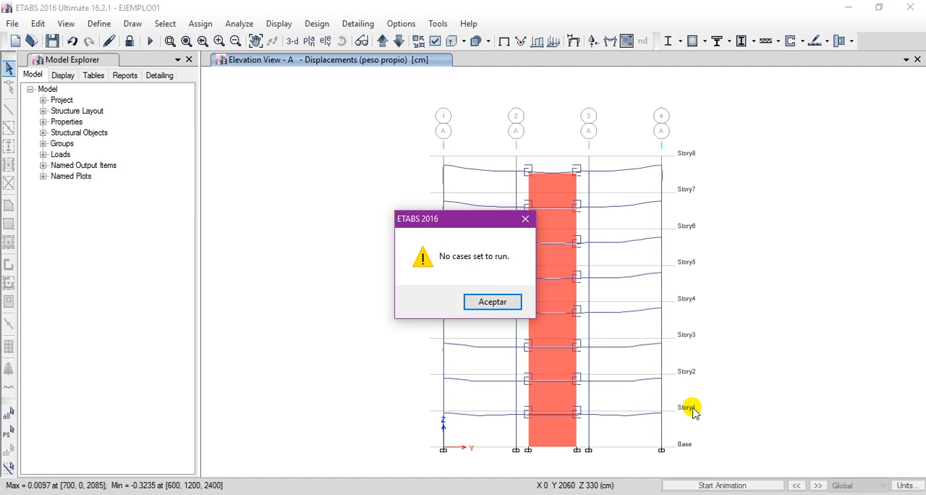
left_click(491, 302)
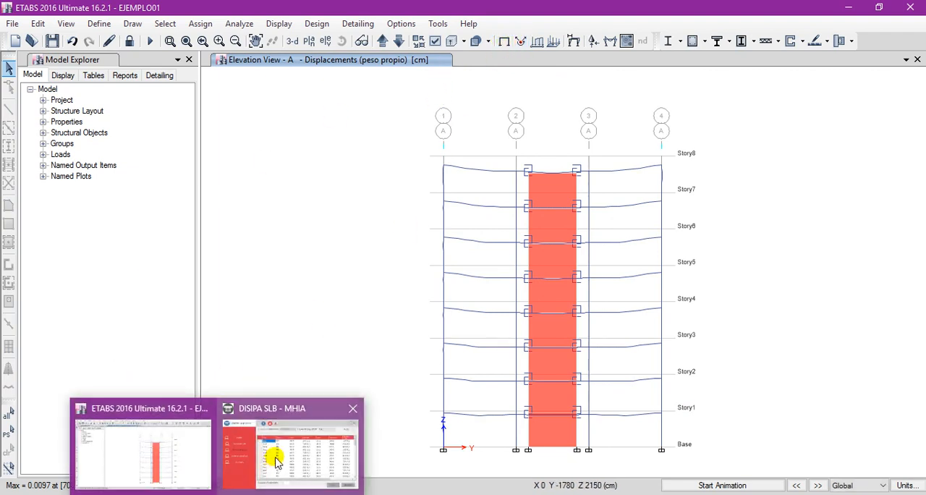
left_click(268, 457)
left_click_drag(502, 91, 481, 108)
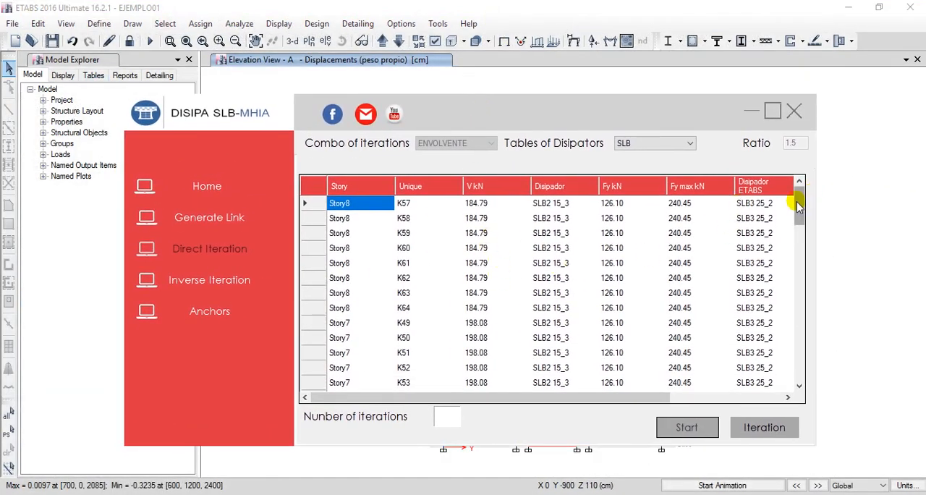
mouse_move(799, 204)
left_mouse_down()
mouse_move(781, 378)
mouse_move(800, 325)
mouse_move(800, 201)
left_mouse_up()
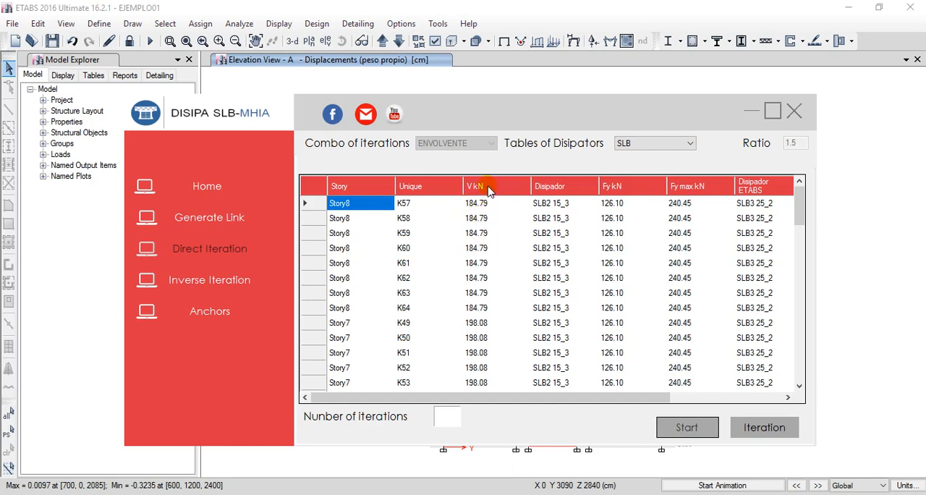
Minimize the plugin and open the Link Forces analysis results table as a full-size view in ETABS.
left_click(750, 111)
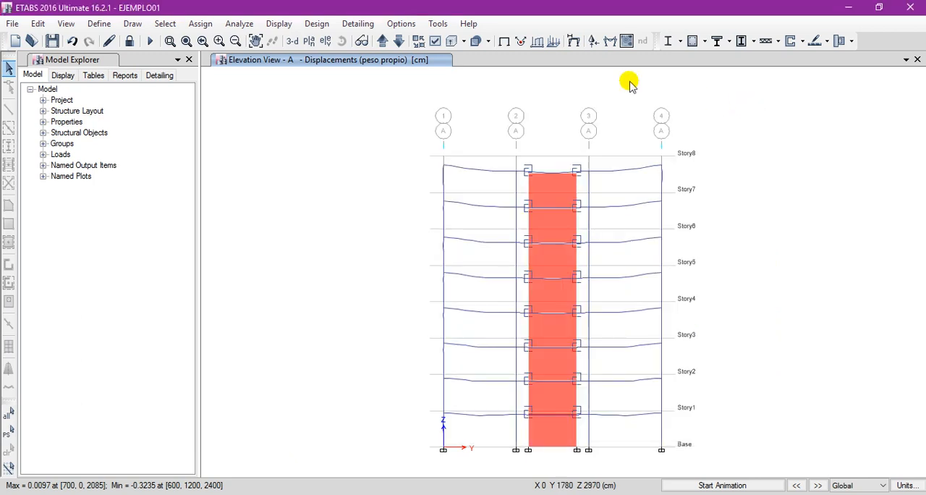
left_click(94, 75)
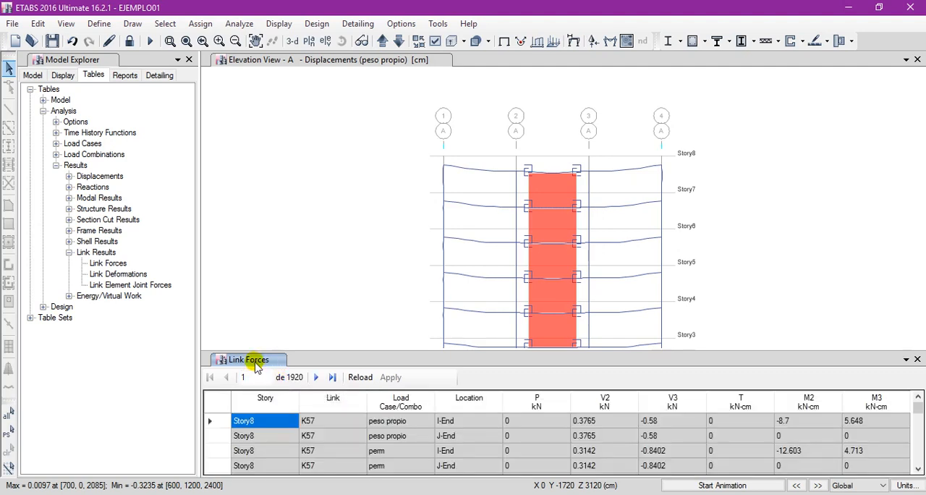
left_click_drag(254, 366, 554, 208)
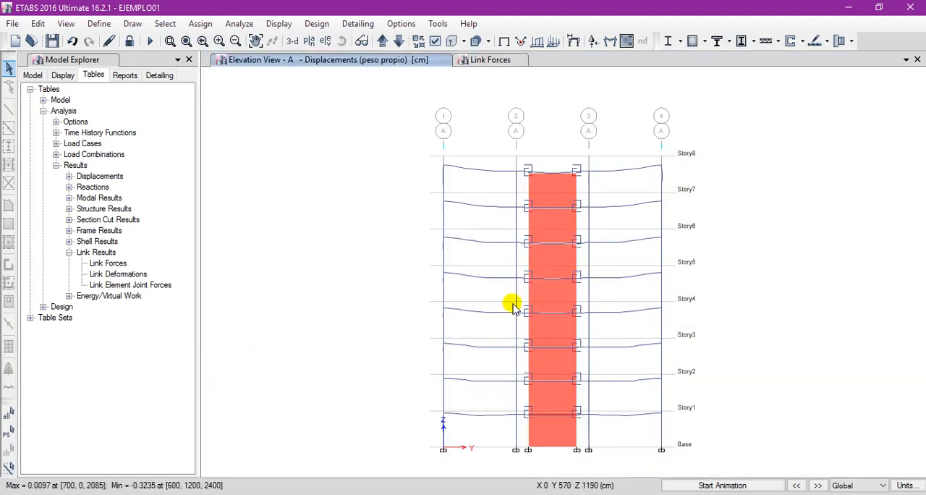
left_click(463, 60)
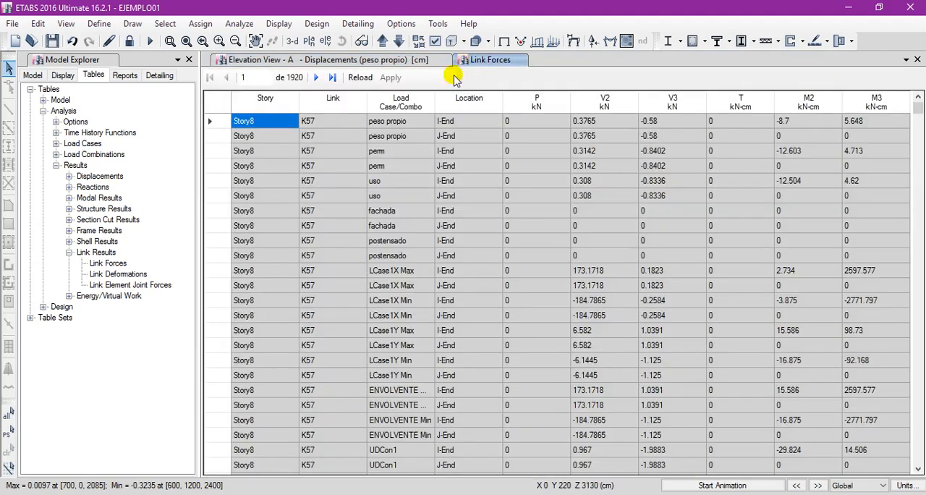
Filter the Link Forces table to the ENVOLVENTE Max and Min cases at J-End and widen the load case column.
right_click(409, 102)
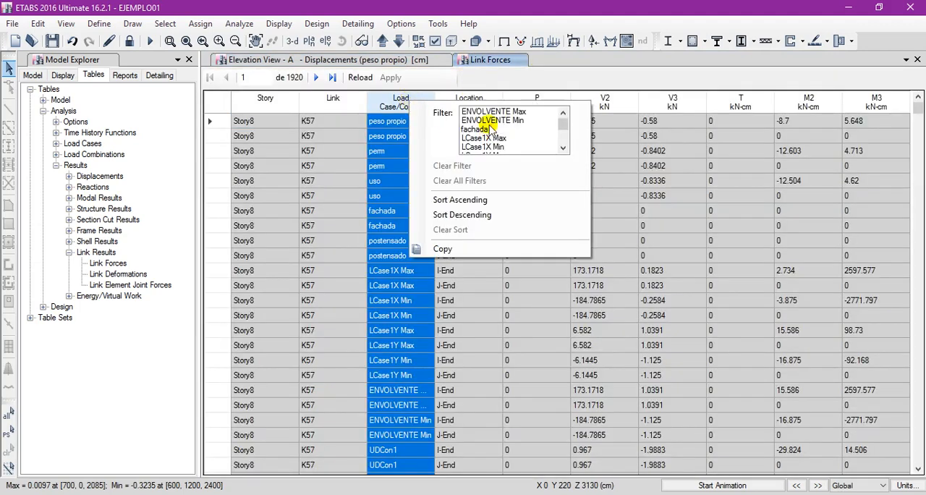
mouse_move(487, 112)
left_mouse_down()
mouse_move(491, 123)
mouse_move(482, 119)
left_mouse_up()
left_click(391, 162)
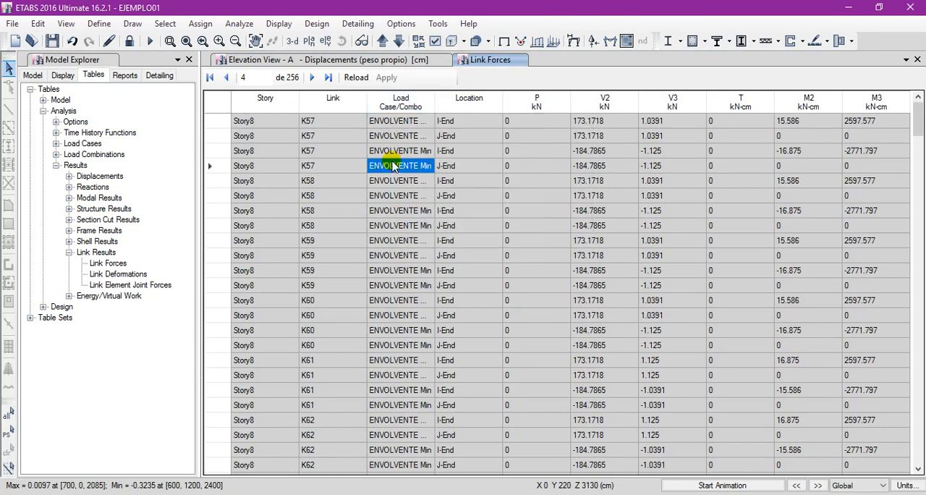
right_click(474, 103)
left_click(533, 123)
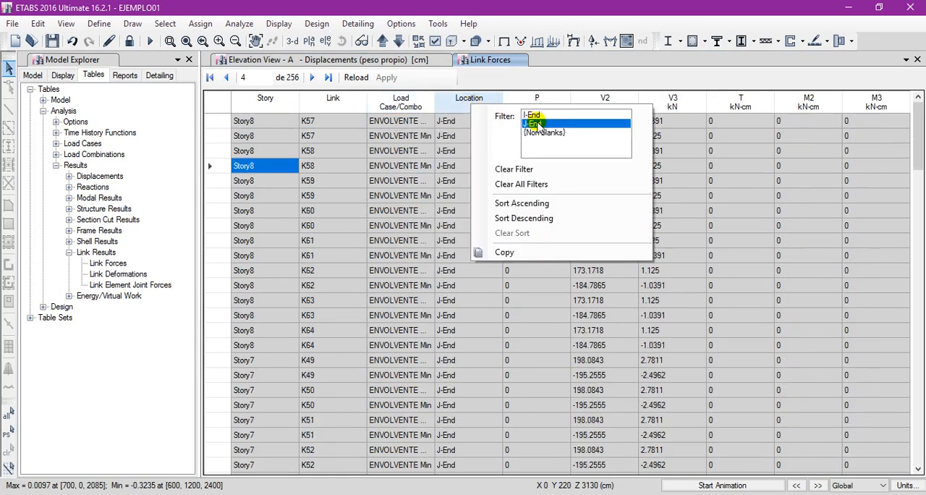
left_click(435, 107)
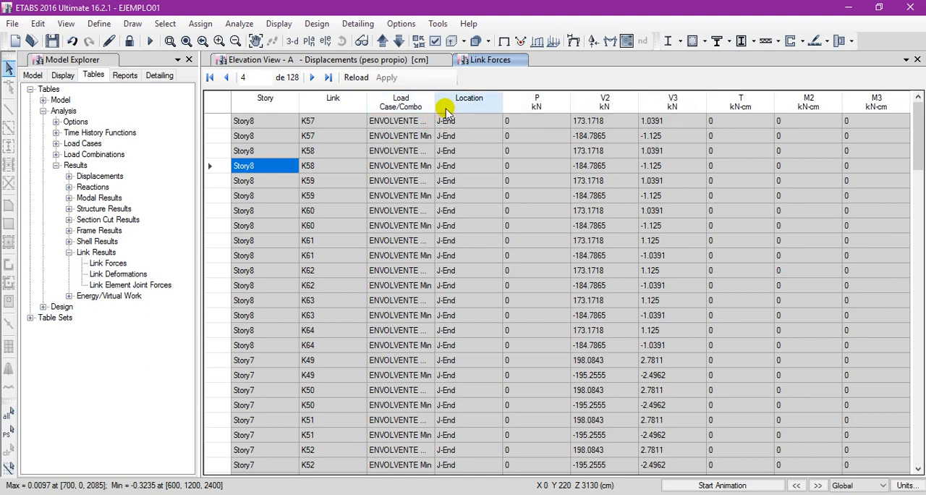
left_click_drag(446, 112, 448, 115)
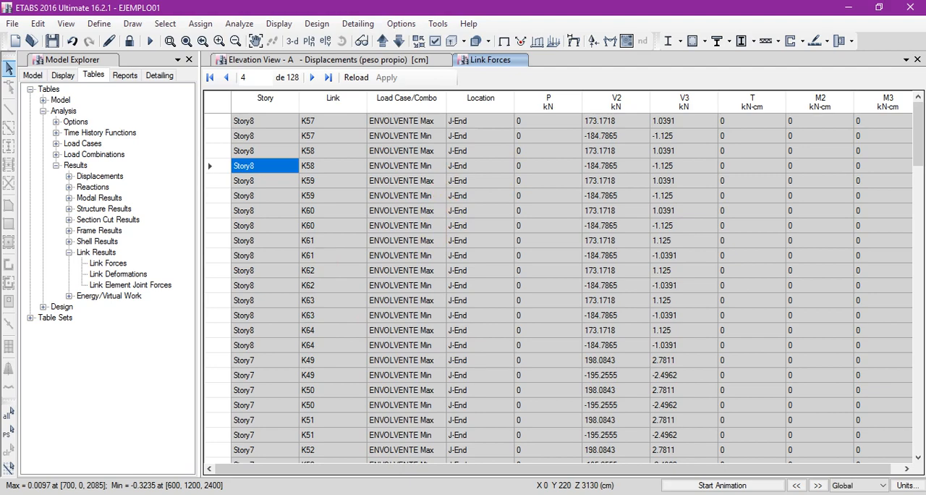
Switch back to the DISIPA SLB-MHIA plugin and compare its V kN values with the filtered V2 link forces.
mouse_move(217, 494)
left_click(285, 447)
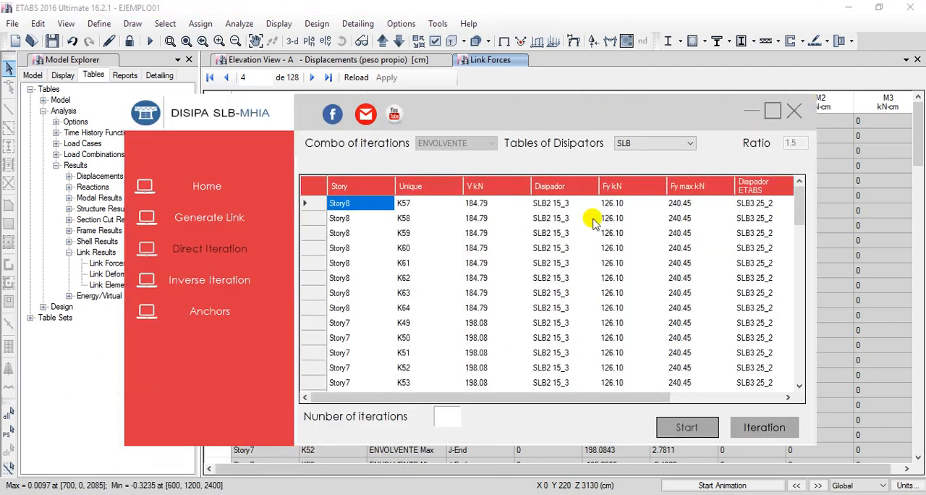
left_click_drag(494, 120, 546, 214)
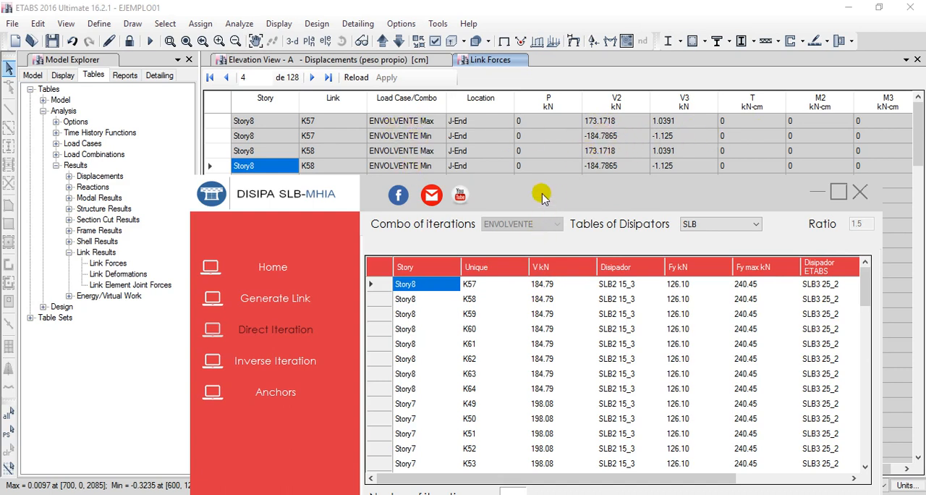
left_click_drag(541, 193, 560, 213)
left_click_drag(837, 292, 816, 278)
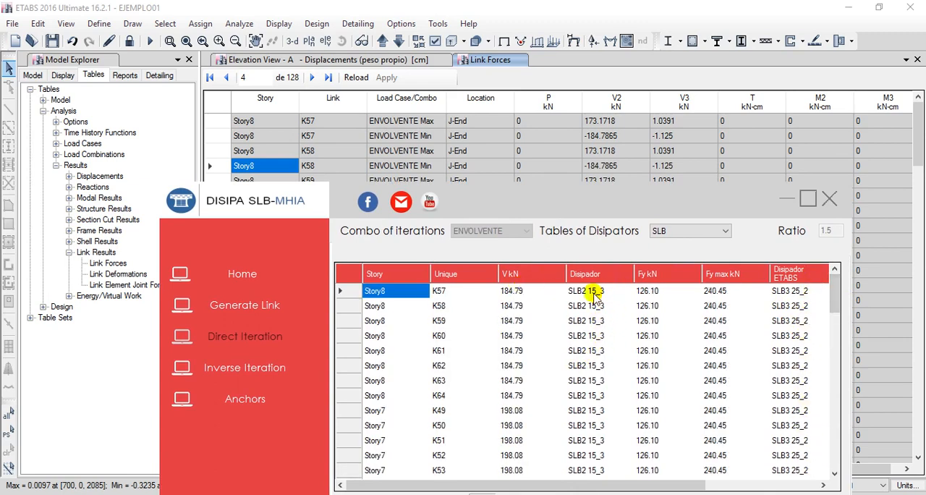
left_click_drag(574, 210, 577, 130)
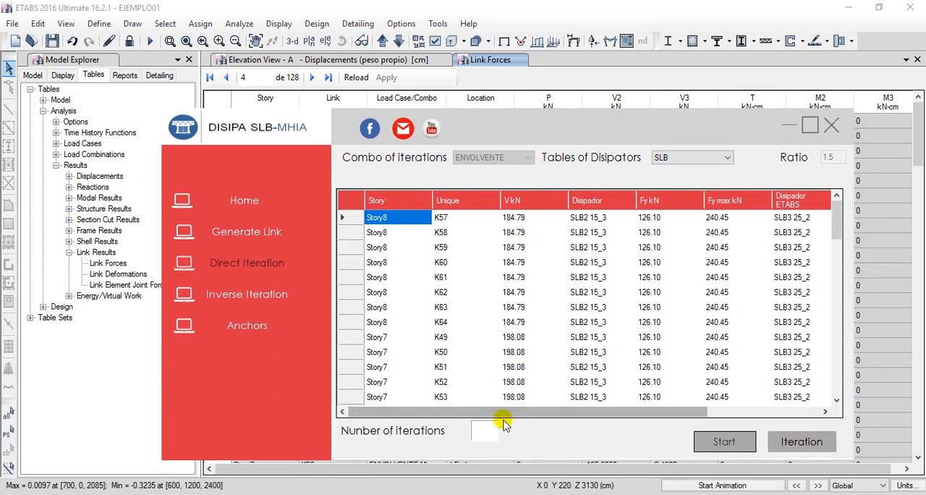
Compare the proposed dissipators and their Fy and Fy max with the ETABS dissipator columns in the direct iteration table.
left_click_drag(488, 412, 554, 412)
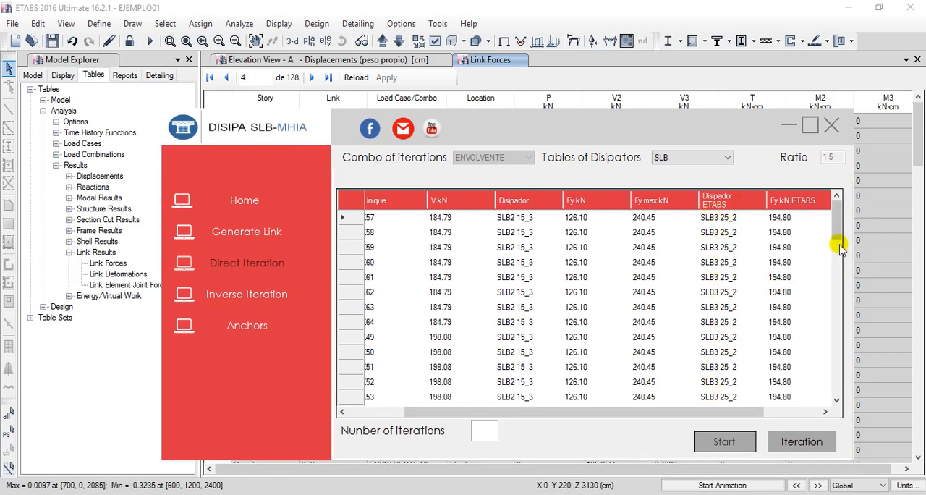
mouse_move(835, 234)
left_mouse_down()
mouse_move(845, 302)
mouse_move(837, 405)
mouse_move(848, 225)
left_mouse_up()
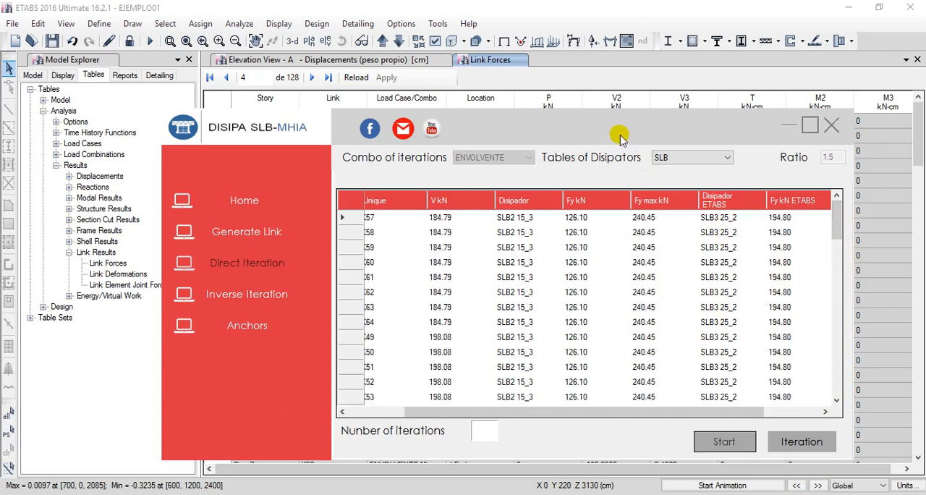
left_click_drag(620, 137, 602, 116)
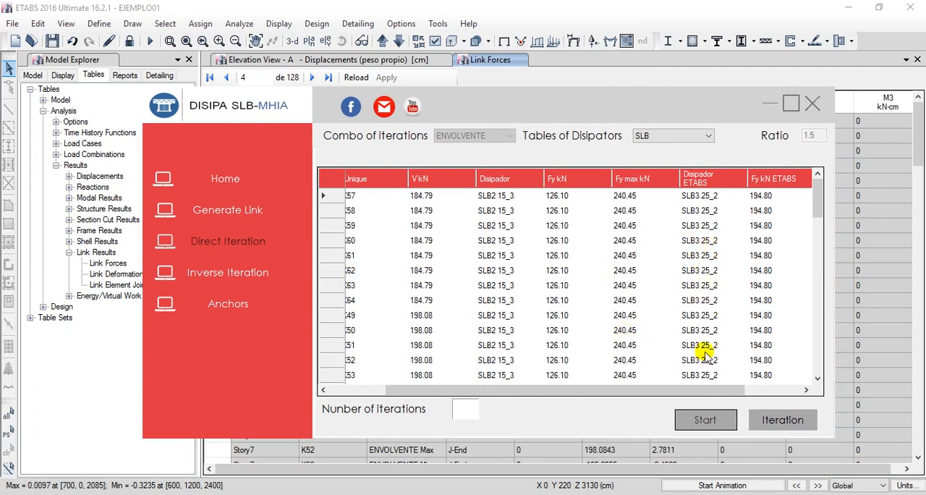
left_click_drag(678, 392, 636, 390)
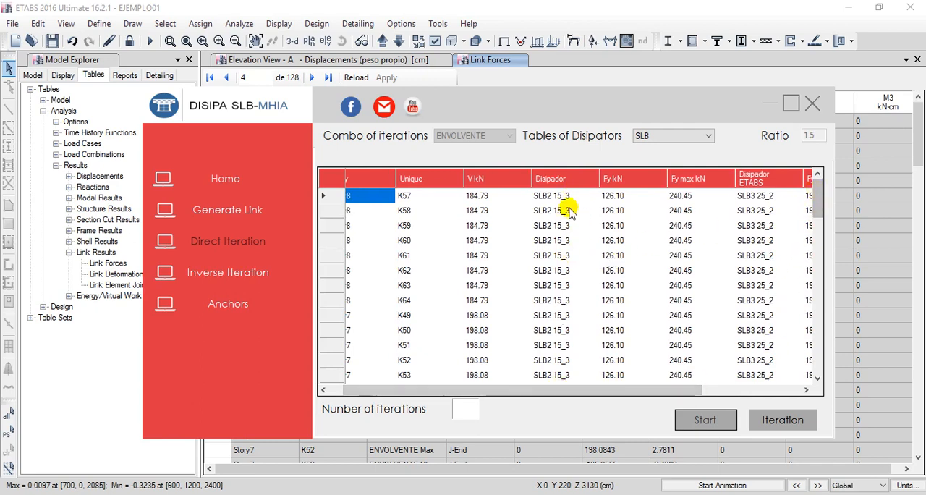
left_click_drag(578, 388, 598, 388)
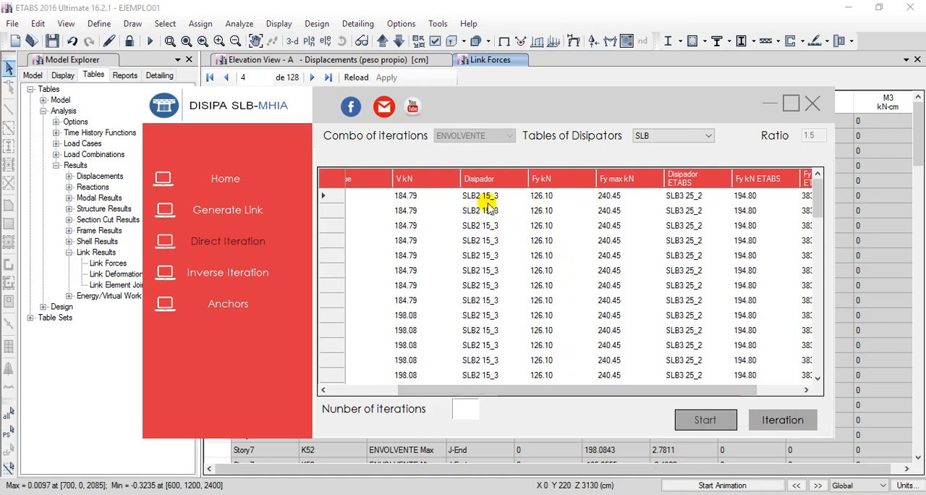
Check the Fy and Fmax columns of the Shear Link Bozzo parameter table, and return to the direct iteration results to review them.
left_click(246, 219)
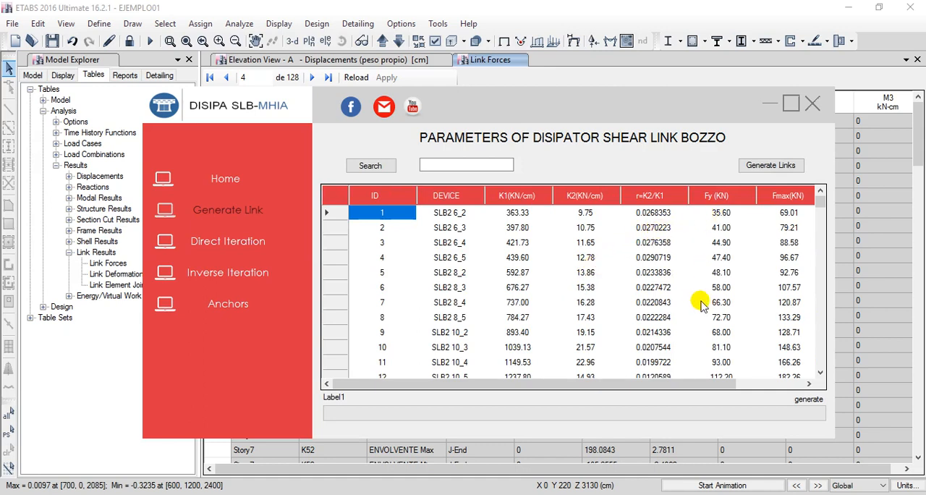
left_click_drag(641, 384, 682, 379)
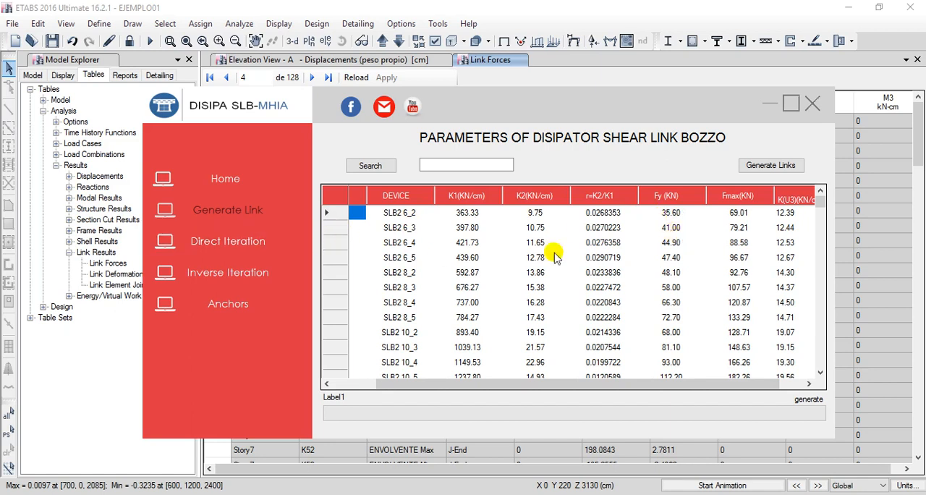
left_click(223, 242)
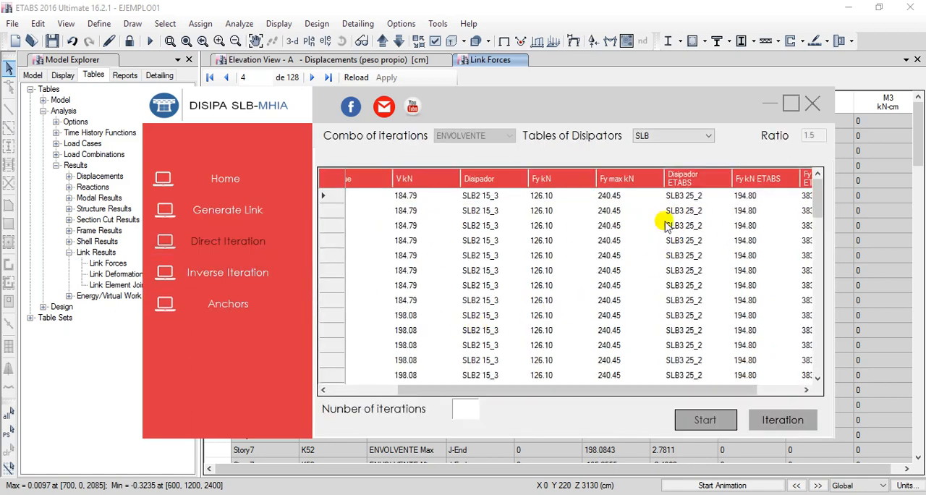
left_click_drag(578, 390, 567, 397)
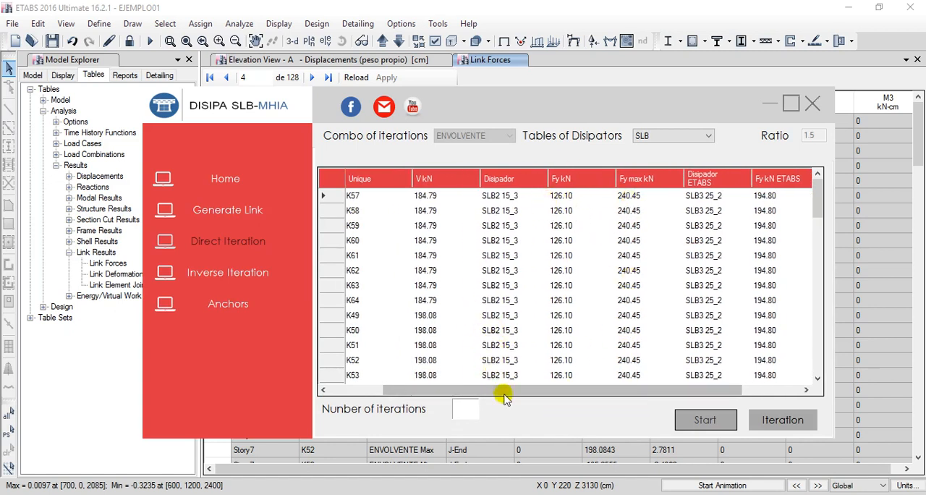
left_click_drag(494, 393, 423, 388)
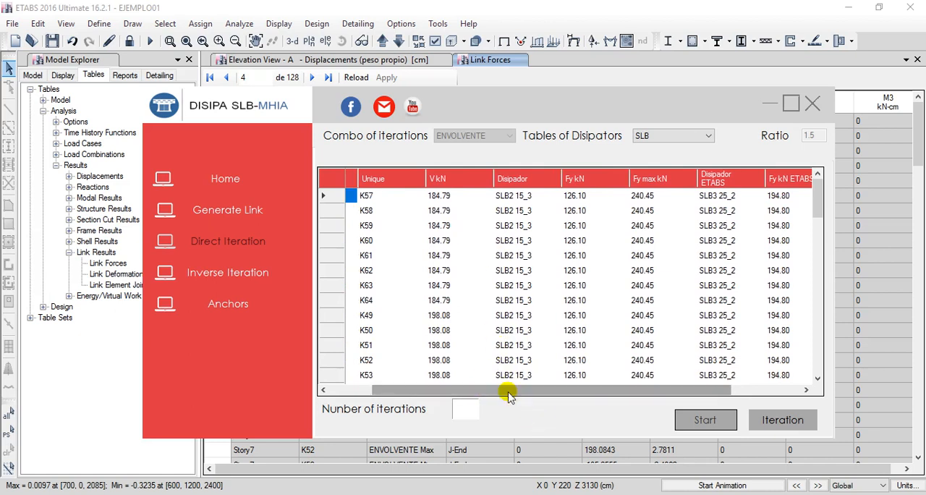
left_click_drag(504, 388, 709, 394)
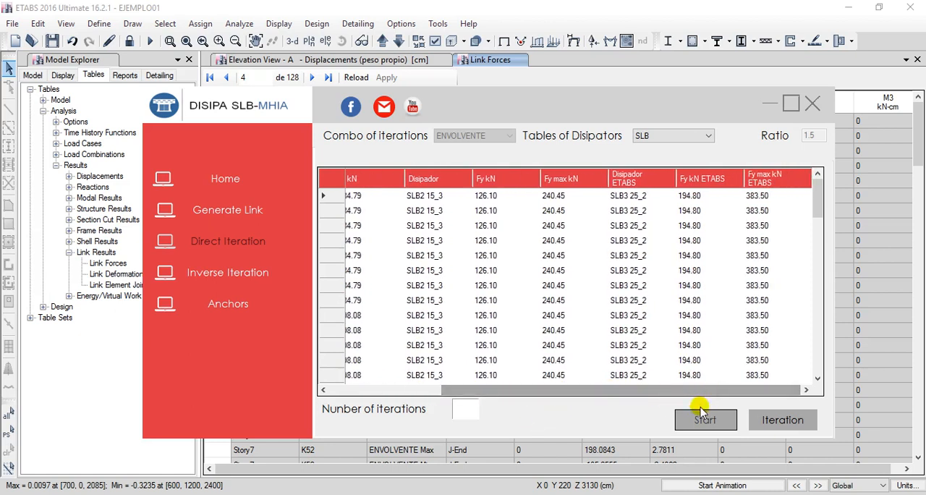
Run the first iteration of the dissipators, dismiss the run notice and bring the plugin window back into view.
left_click(783, 420)
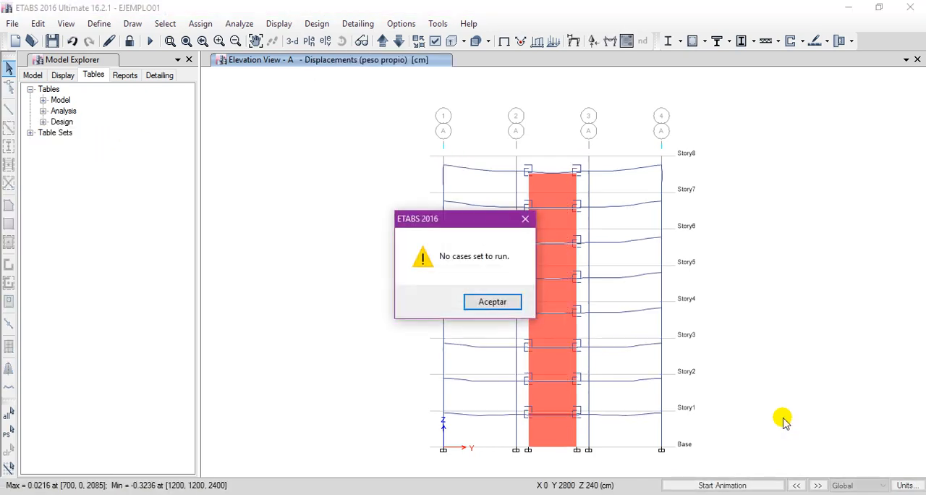
left_click(492, 302)
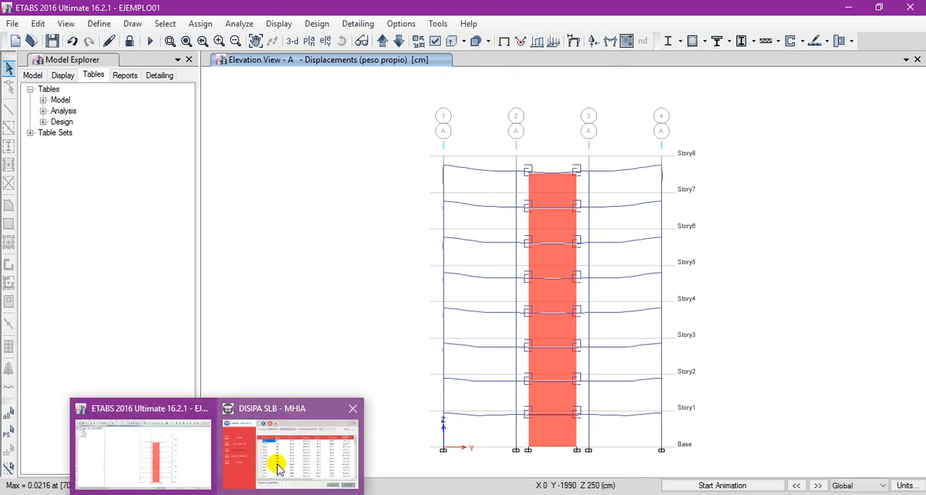
left_click(273, 460)
left_click_drag(599, 103, 590, 89)
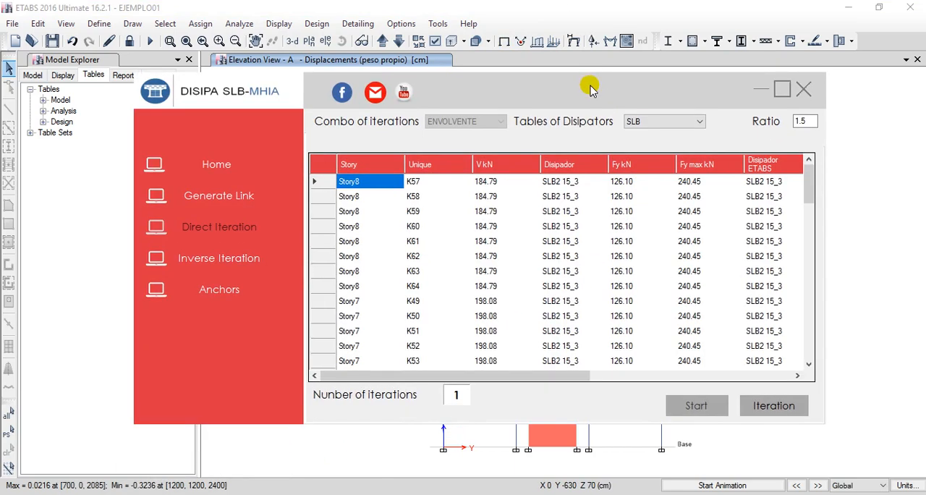
Examine the iteration results, comparing the assigned ETABS dissipators with the V kN IT, D/C and Disipador IT columns.
left_click_drag(500, 377, 743, 377)
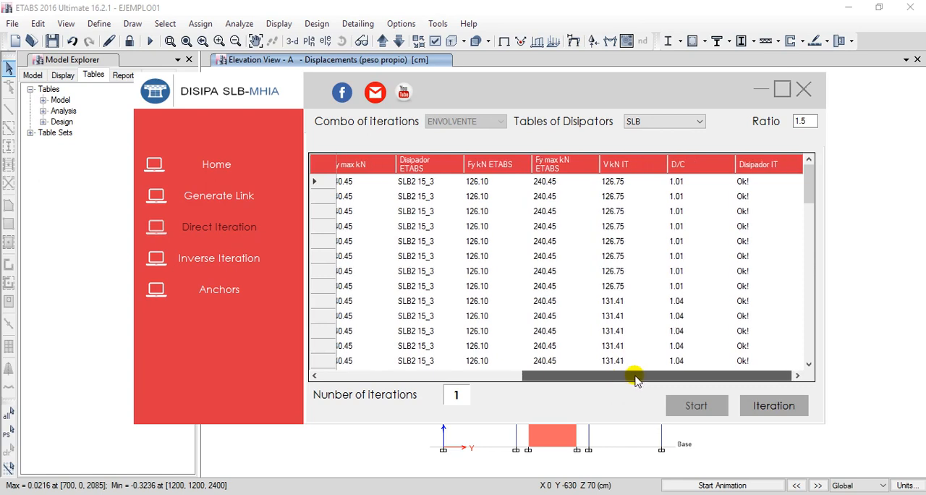
left_click_drag(635, 377, 487, 384)
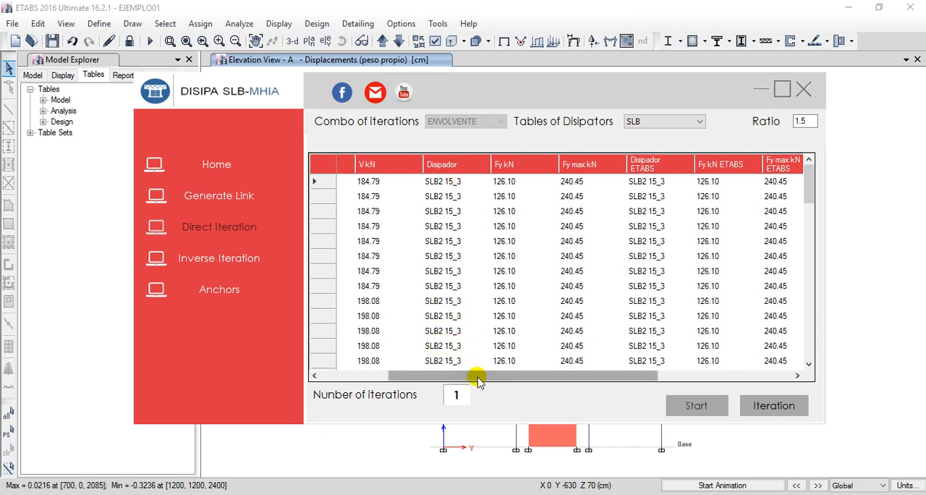
left_click_drag(478, 376, 485, 376)
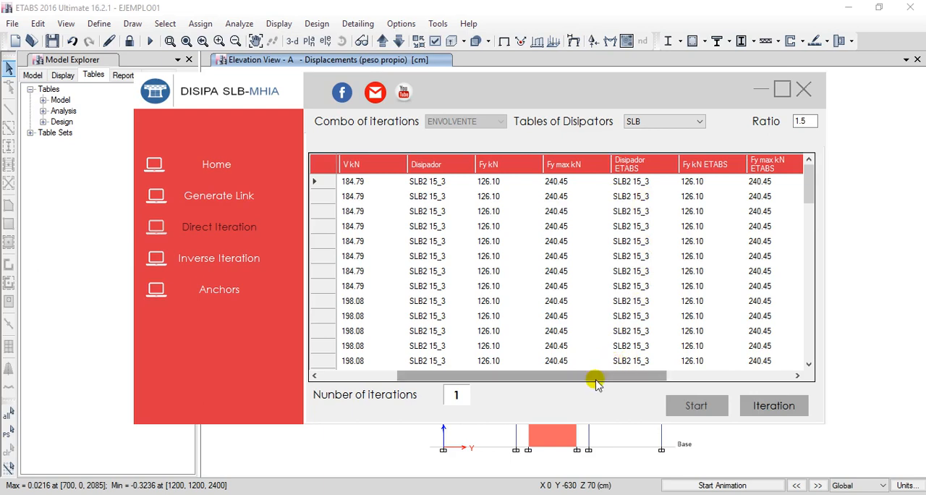
left_click_drag(596, 379, 641, 378)
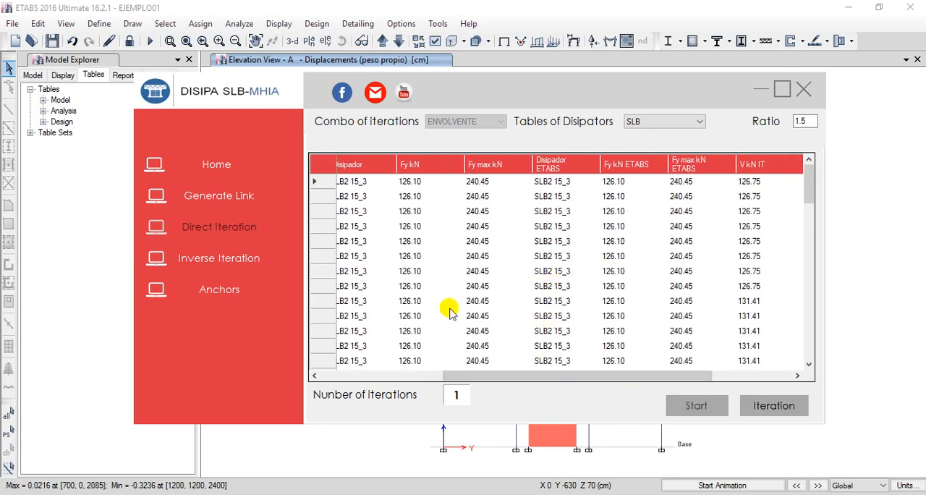
Examine the V kN IT, D/C and Disipador IT columns of the iteration results across the stories.
left_click_drag(552, 375, 630, 375)
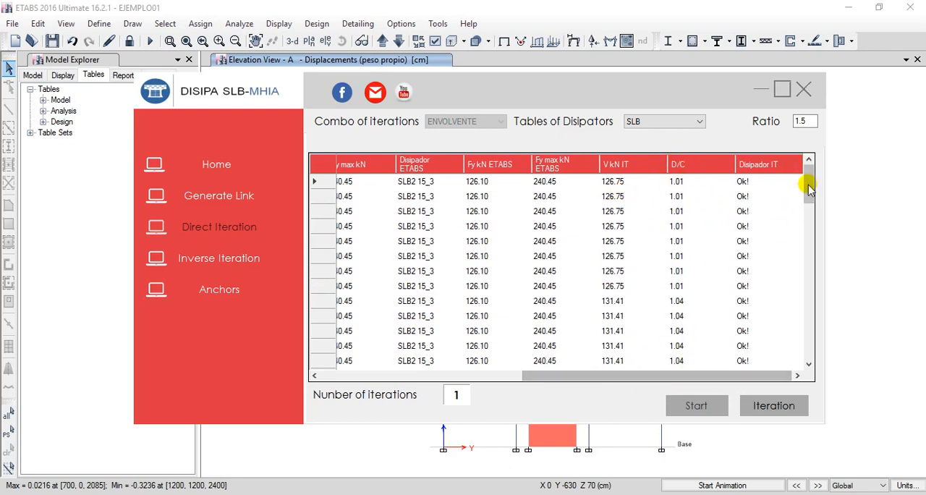
mouse_move(807, 181)
left_mouse_down()
mouse_move(805, 285)
mouse_move(807, 174)
left_mouse_up()
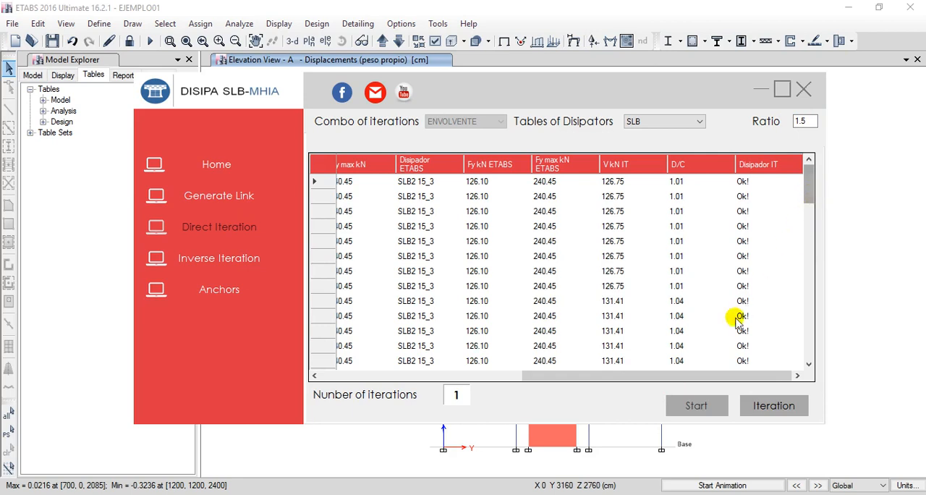
mouse_move(678, 373)
left_mouse_down()
mouse_move(644, 378)
mouse_move(672, 385)
left_mouse_up()
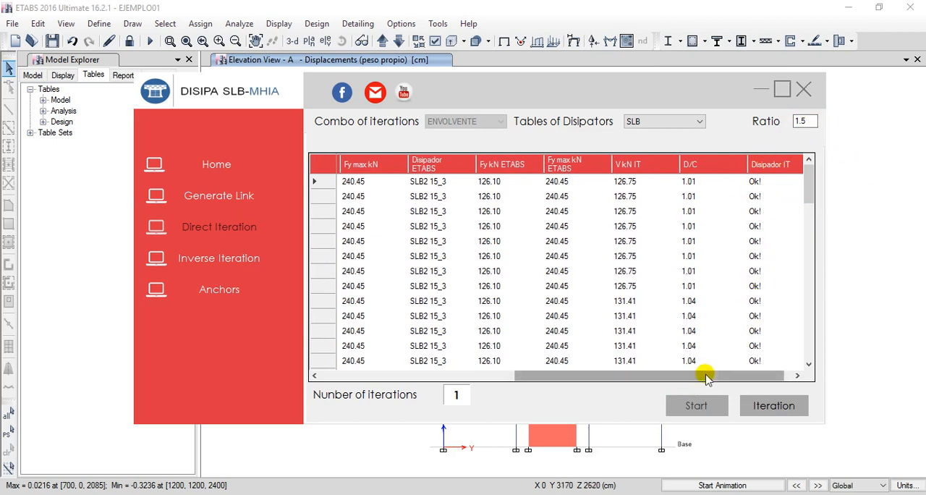
left_click_drag(706, 377, 718, 376)
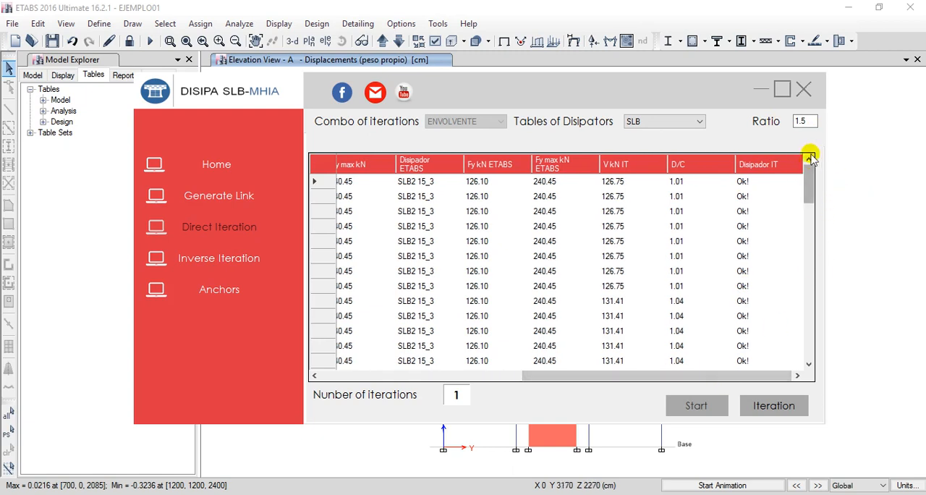
mouse_move(721, 373)
left_mouse_down()
mouse_move(700, 376)
mouse_move(714, 383)
left_mouse_up()
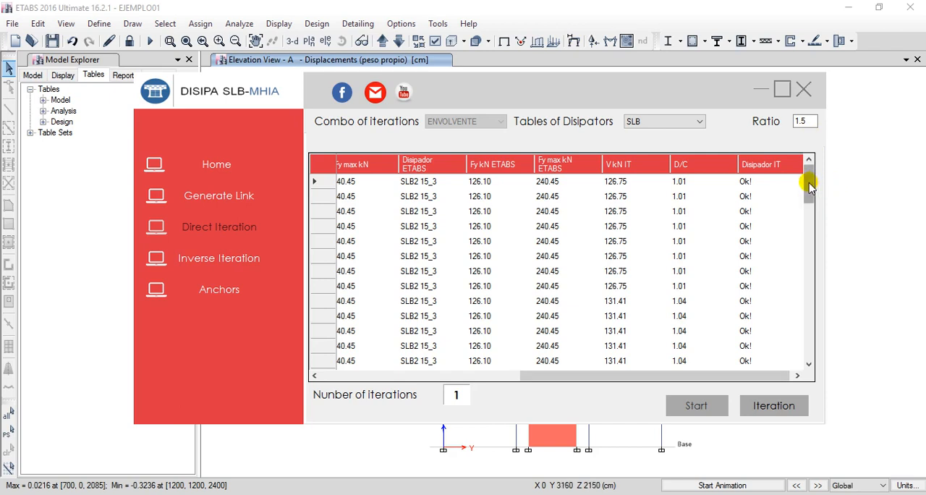
mouse_move(809, 188)
left_mouse_down()
mouse_move(797, 347)
mouse_move(818, 275)
mouse_move(815, 180)
left_mouse_up()
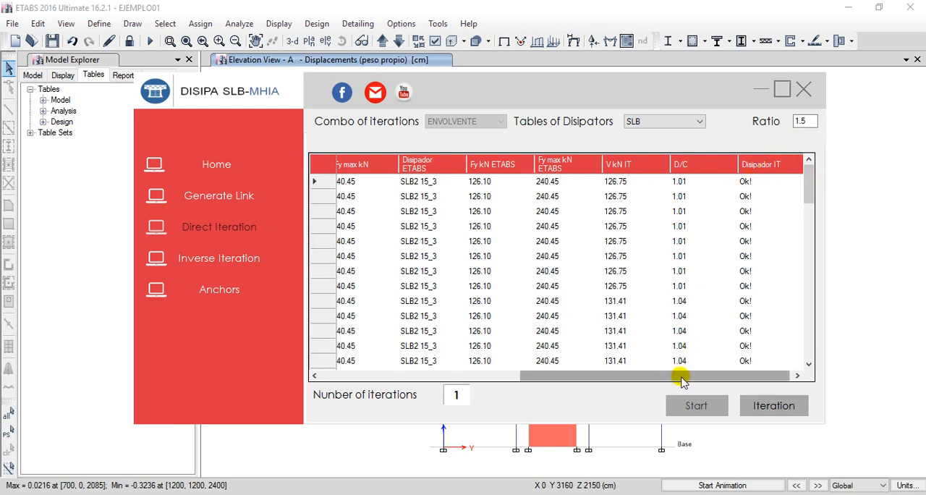
left_click_drag(682, 380, 688, 382)
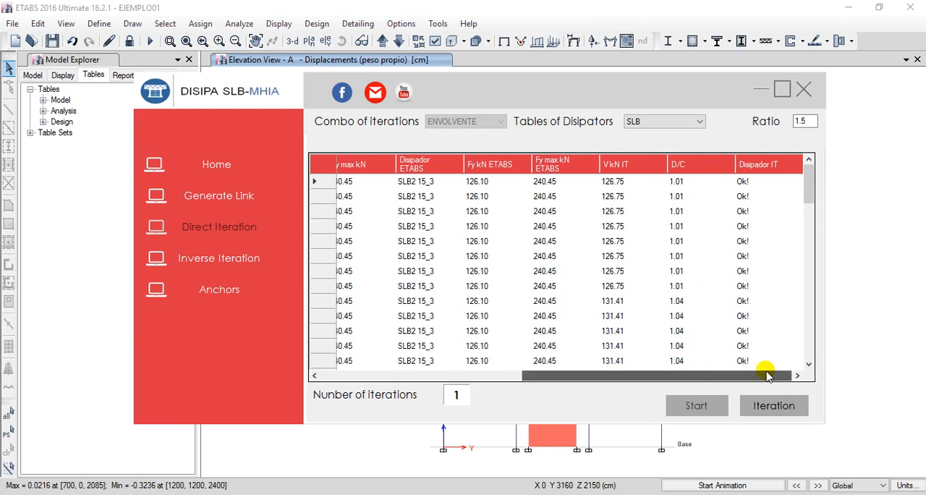
left_click_drag(767, 374, 768, 369)
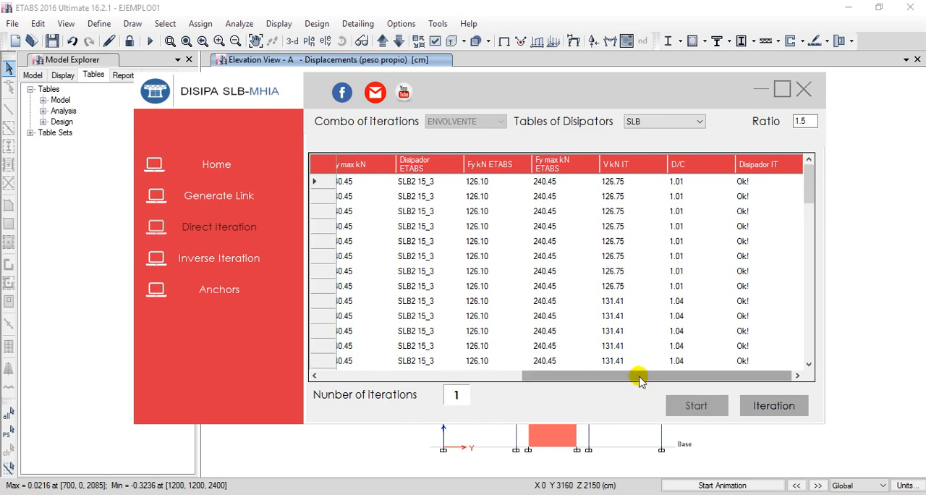
Compare the initial V kN and proposed Disipador columns with the D/C and Disipador IT results.
left_click_drag(641, 376, 440, 374)
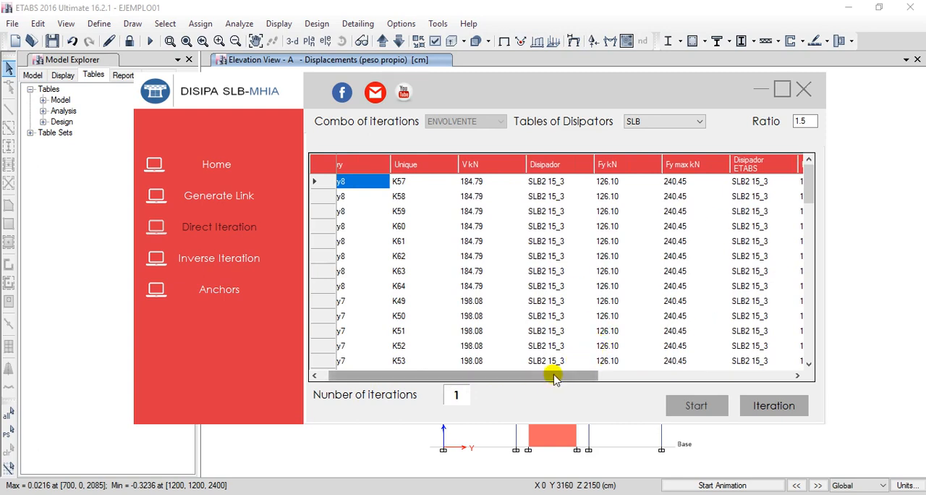
left_click_drag(554, 374, 754, 354)
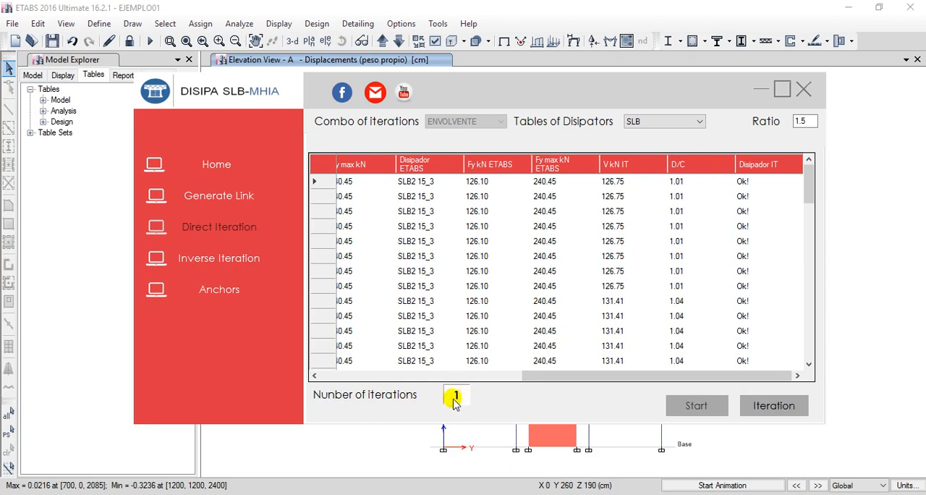
left_click_drag(576, 377, 634, 381)
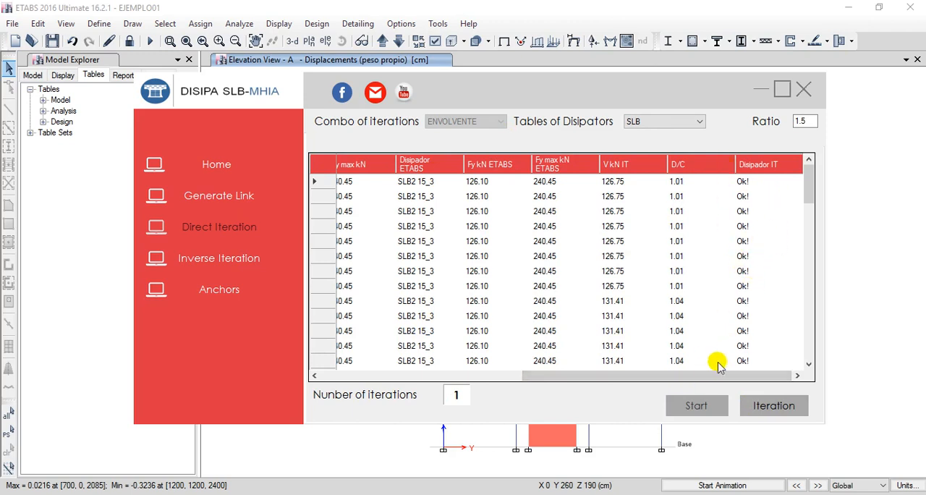
mouse_move(705, 374)
left_mouse_down()
mouse_move(657, 374)
mouse_move(715, 381)
left_mouse_up()
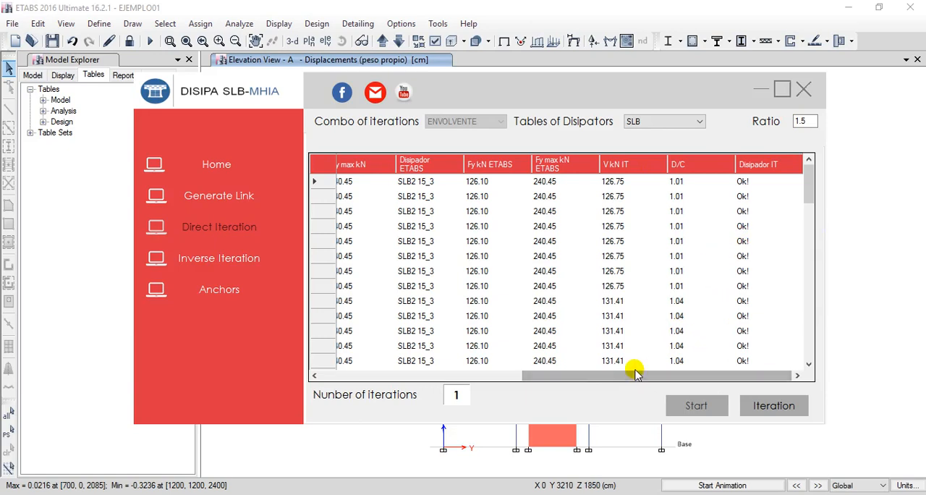
Check the available dissipator tables while keeping SLB, and review the direct iteration results from Story to Disipador IT.
left_click(643, 125)
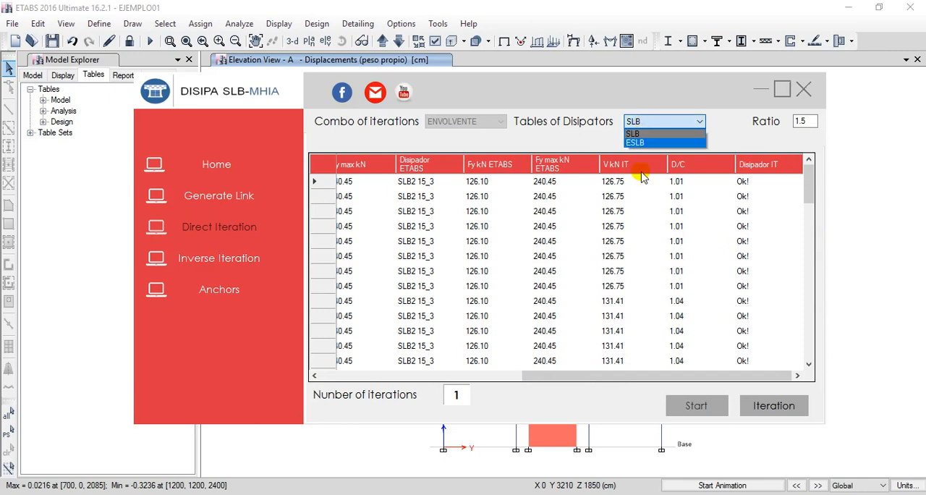
left_click(657, 123)
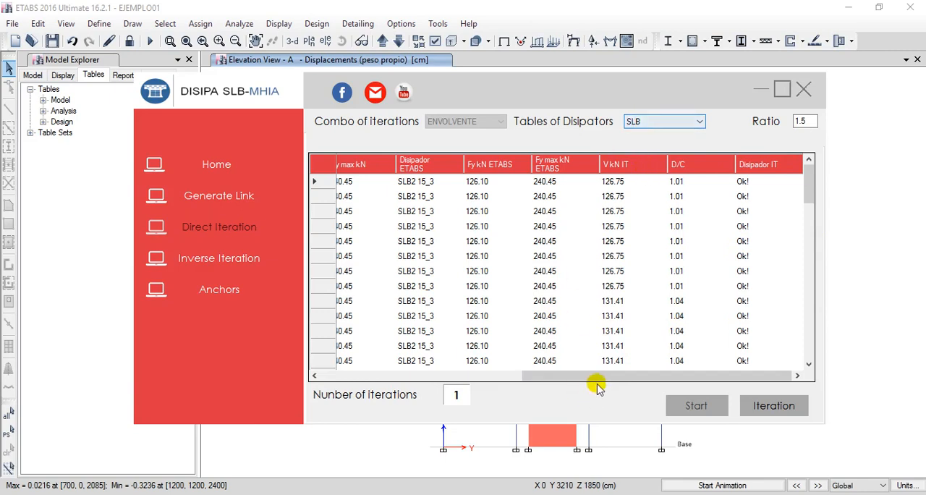
left_click_drag(595, 375, 456, 399)
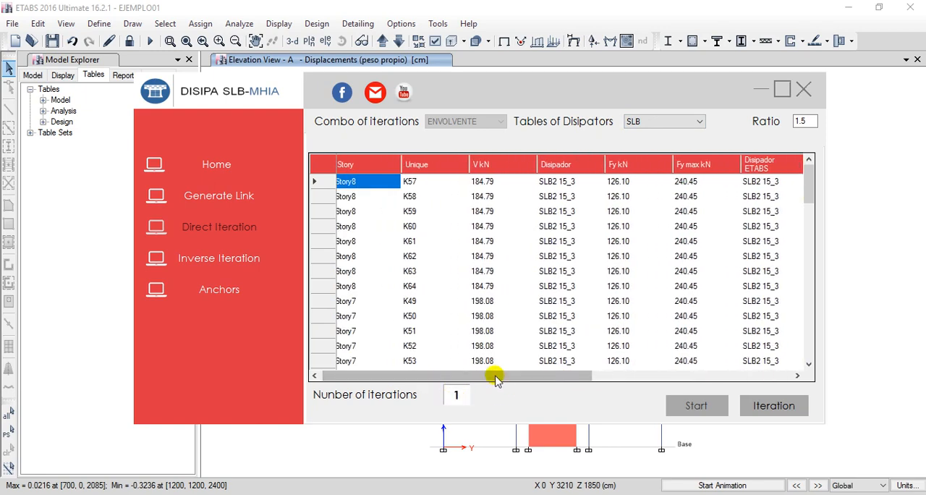
left_click_drag(496, 374, 684, 375)
mouse_move(810, 192)
left_mouse_down()
mouse_move(801, 365)
mouse_move(810, 280)
mouse_move(801, 177)
left_mouse_up()
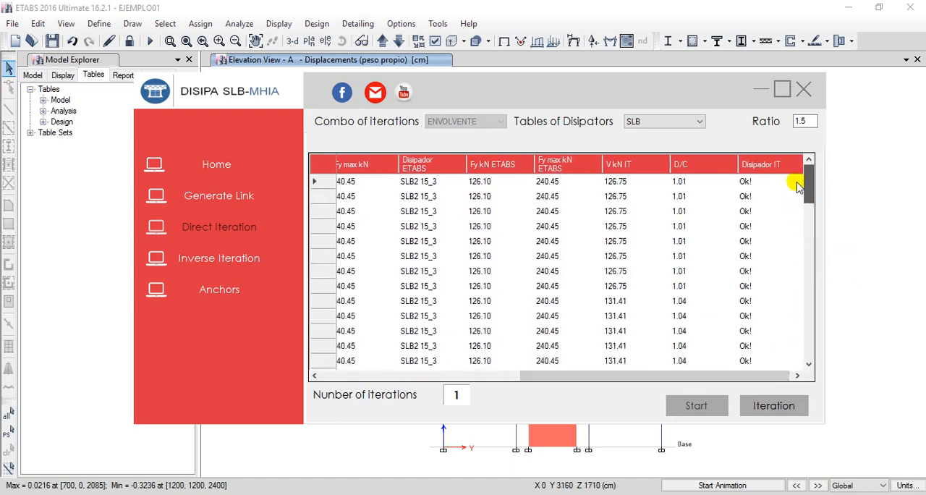
Reposition the plugin window and recheck the direct iteration results, highlighting the visible Disipador ETABS entries.
left_click_drag(645, 99, 654, 122)
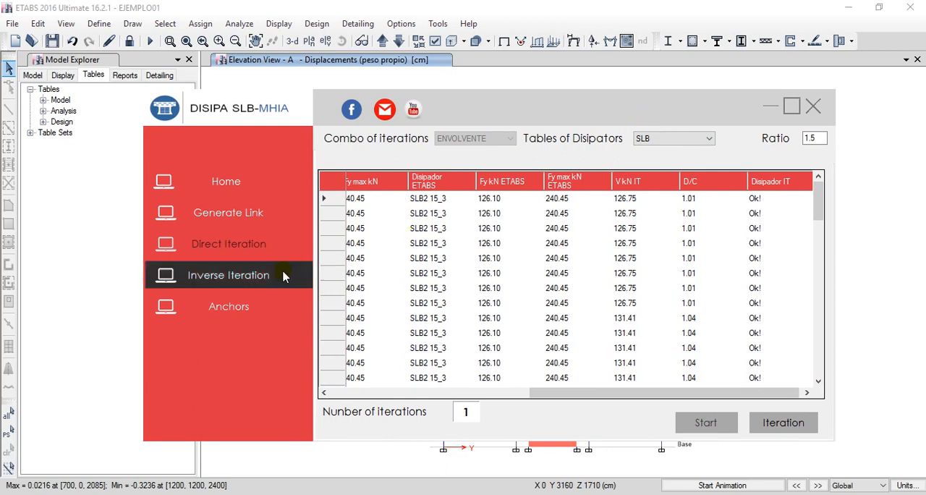
left_click(252, 279)
left_click(242, 278)
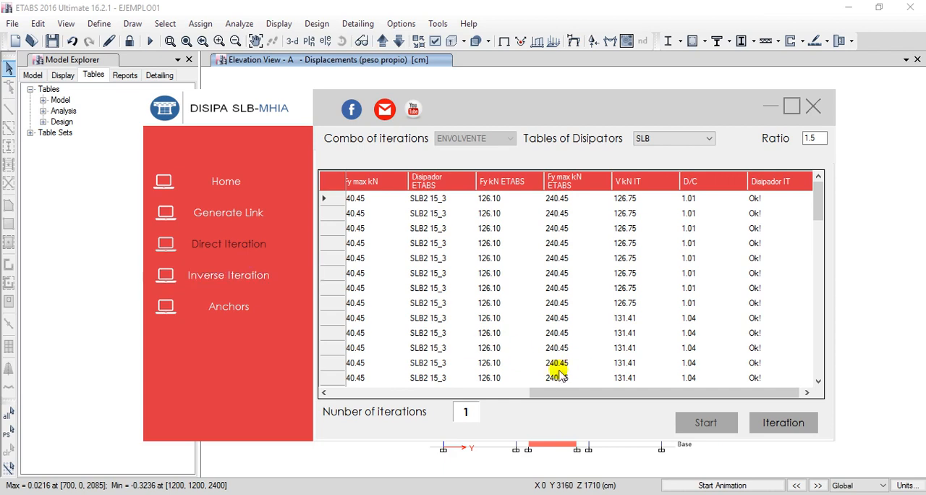
left_click_drag(554, 393, 656, 383)
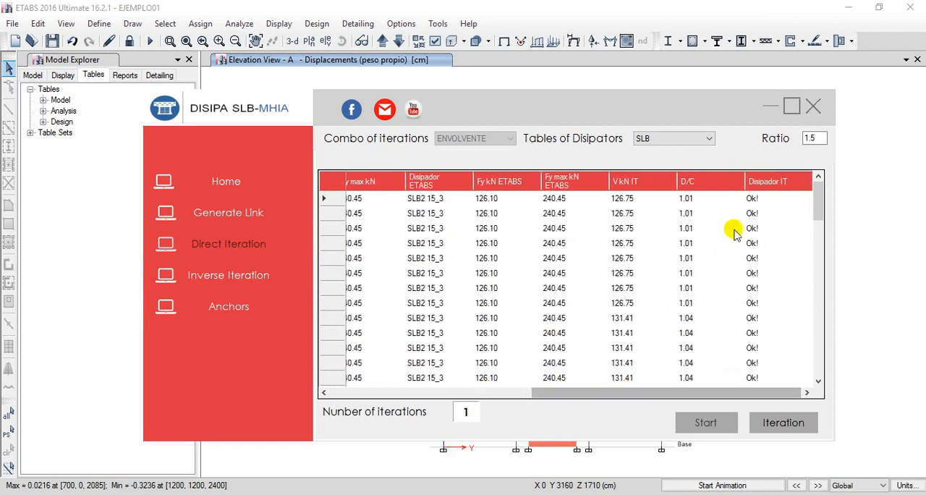
mouse_move(824, 206)
left_mouse_down()
mouse_move(816, 358)
mouse_move(827, 235)
mouse_move(819, 206)
left_mouse_up()
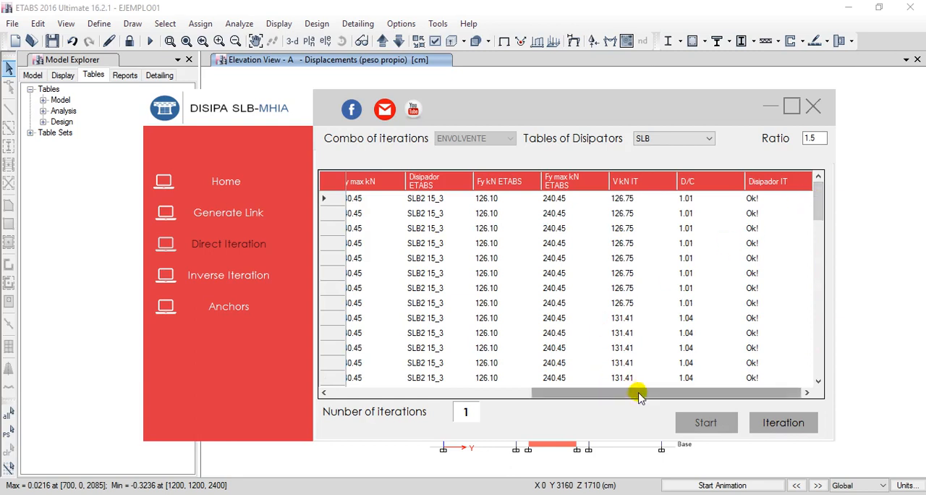
left_click_drag(638, 393, 605, 393)
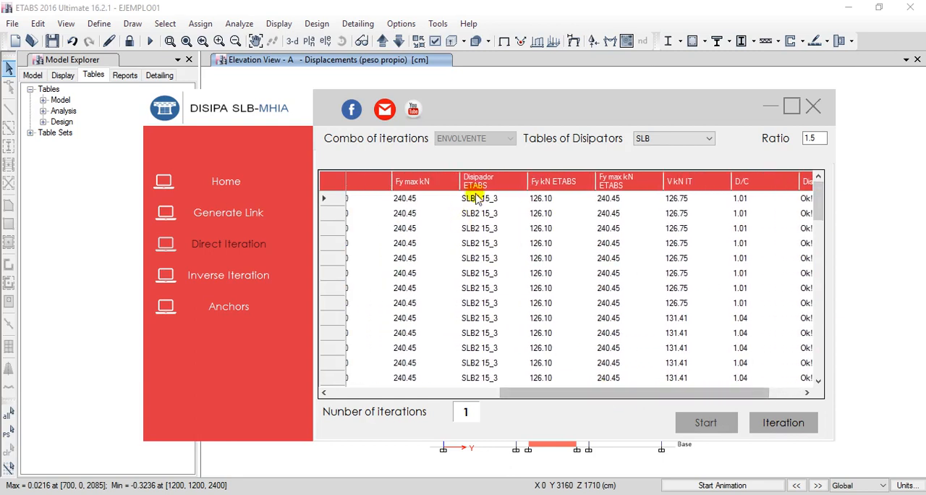
left_click_drag(475, 198, 485, 381)
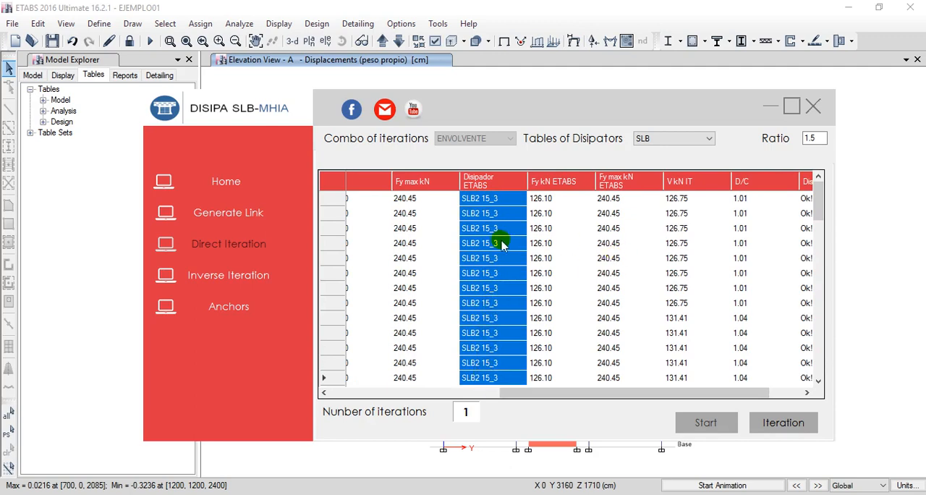
Show the undeformed model in elevation A of ETABS, and bring the plugin window back into view.
left_click_drag(742, 116, 707, 266)
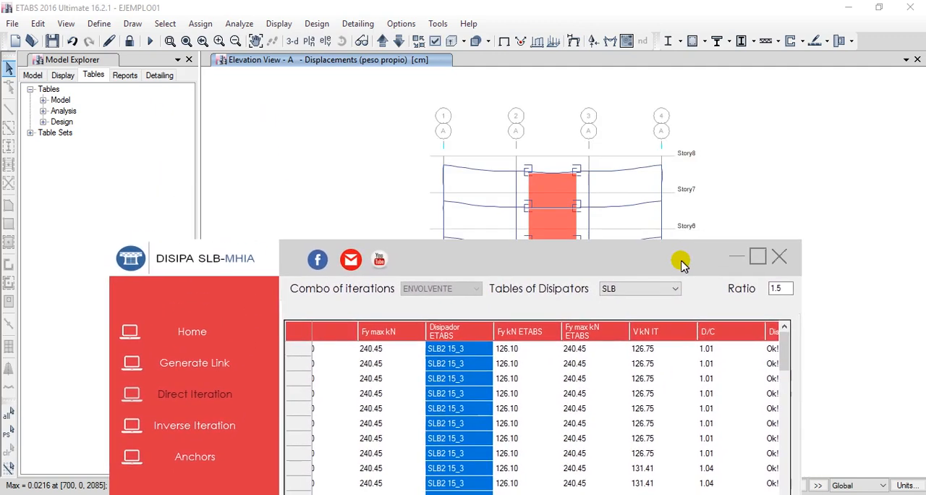
left_click(504, 41)
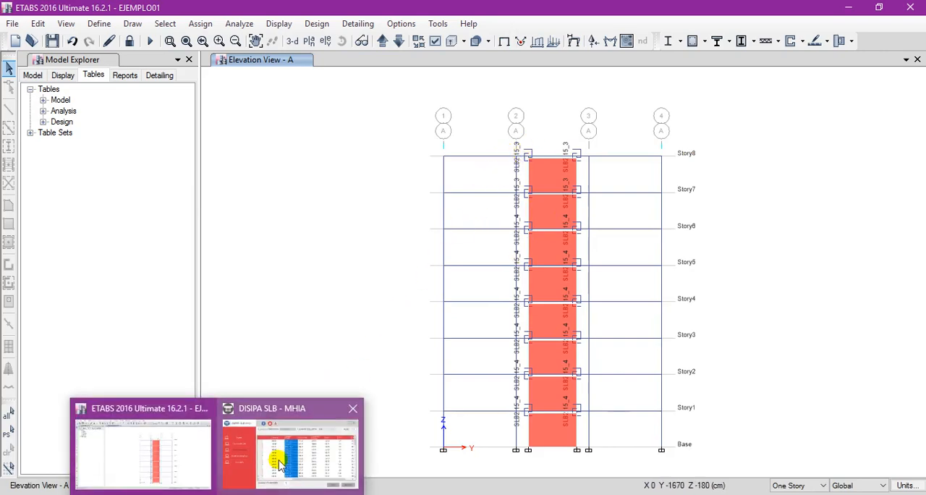
left_click(281, 461)
left_click_drag(423, 257, 454, 110)
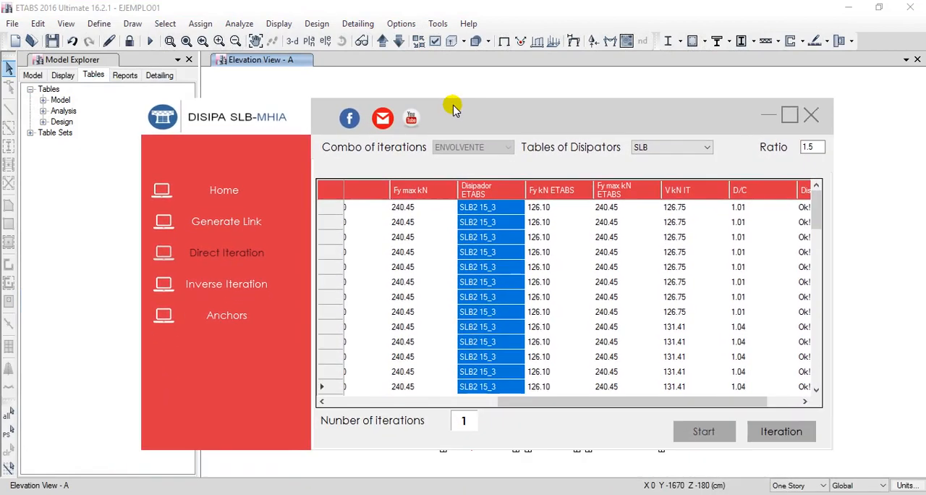
Compare each link's Unique name, V kN and proposed dissipator with its Disipador ETABS and V kN IT values.
left_click_drag(547, 410, 314, 402)
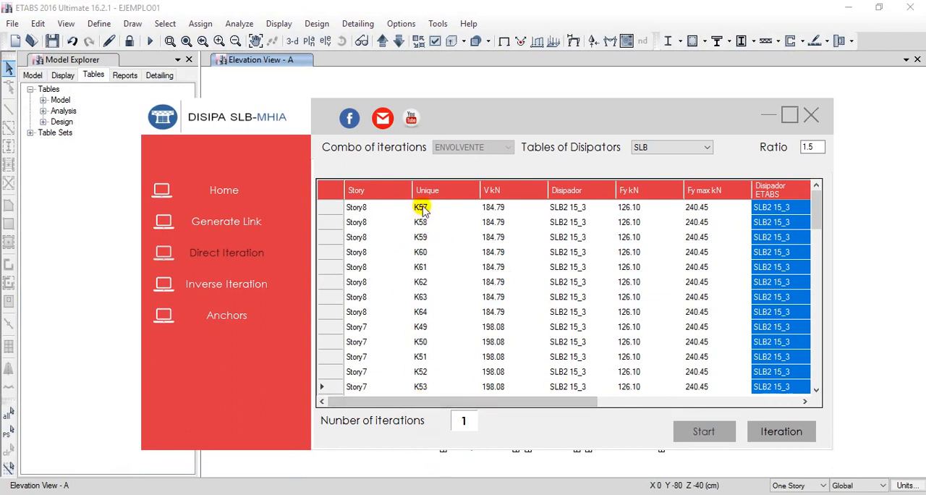
left_click_drag(507, 403, 525, 408)
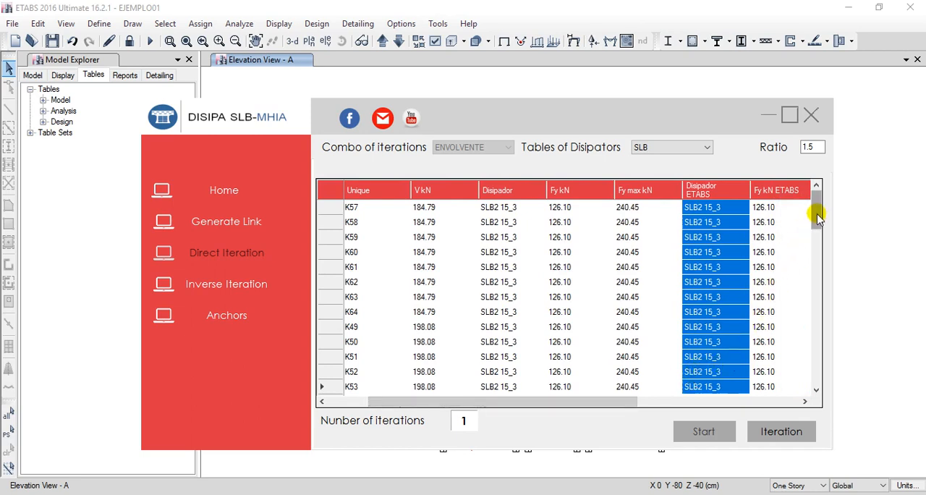
left_click_drag(585, 406, 657, 405)
mouse_move(816, 216)
left_mouse_down()
mouse_move(818, 236)
mouse_move(816, 201)
left_mouse_up()
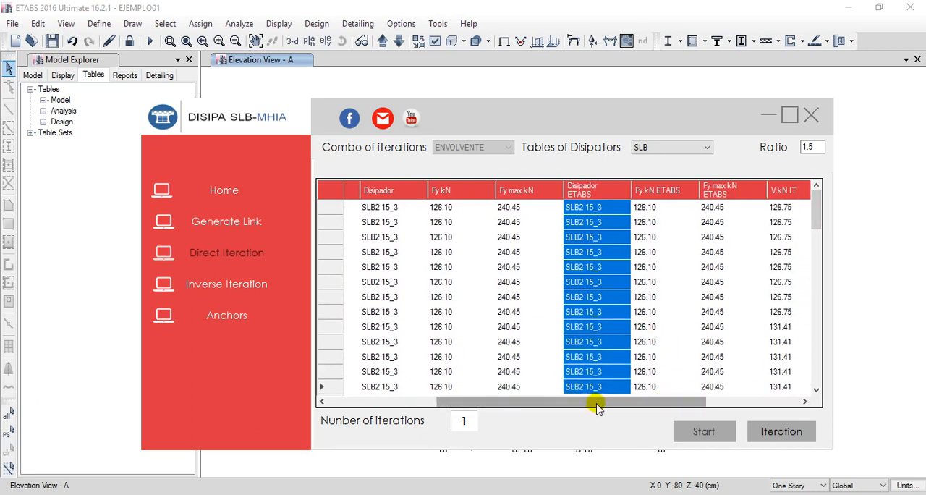
left_click_drag(597, 407, 620, 406)
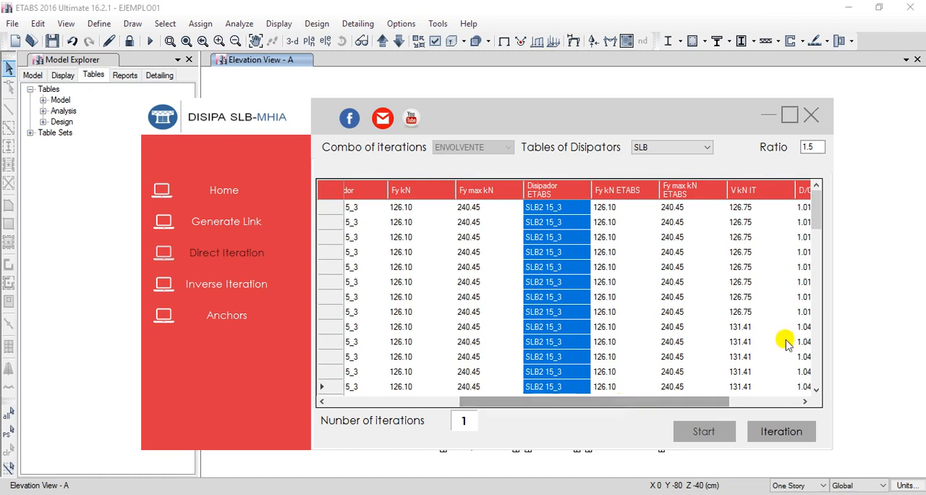
mouse_move(819, 221)
left_mouse_down()
mouse_move(817, 237)
mouse_move(810, 211)
left_mouse_up()
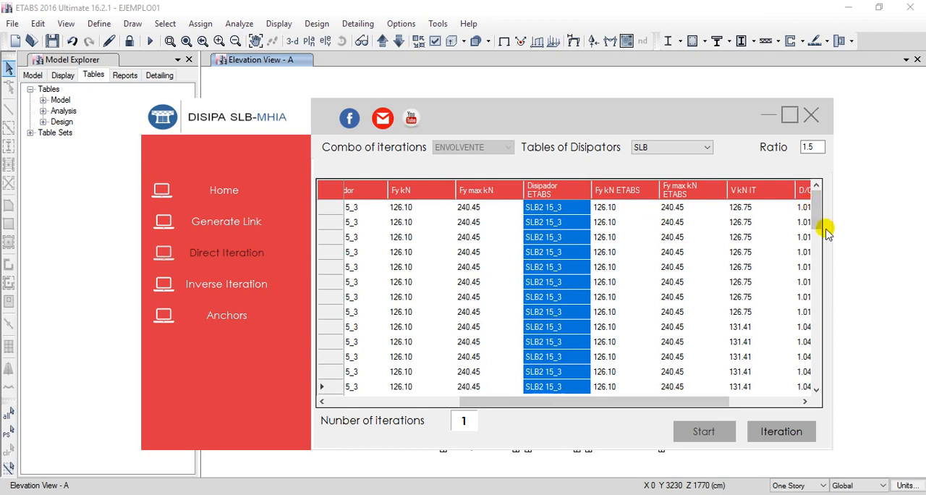
left_click_drag(819, 217, 826, 201)
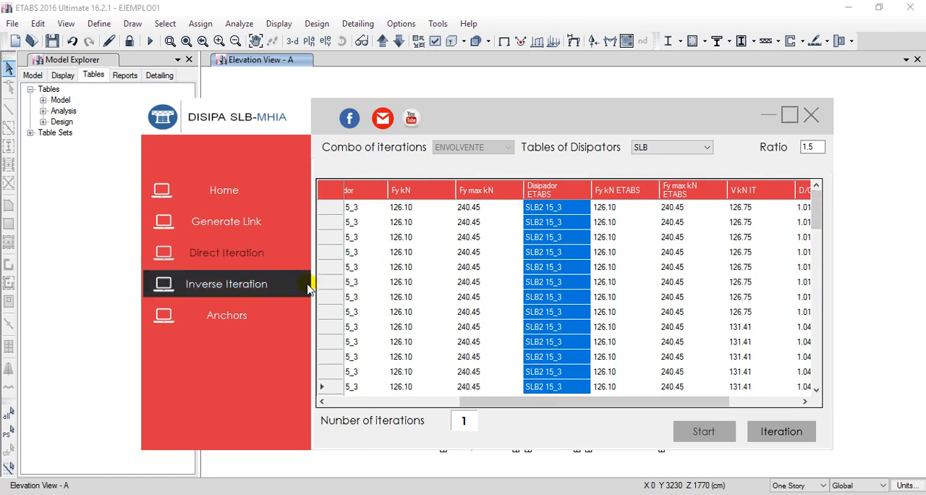
Review the D/C and Disipador IT columns, and return to the Fy, Fy max and ETABS dissipator columns.
left_click_drag(521, 402, 604, 395)
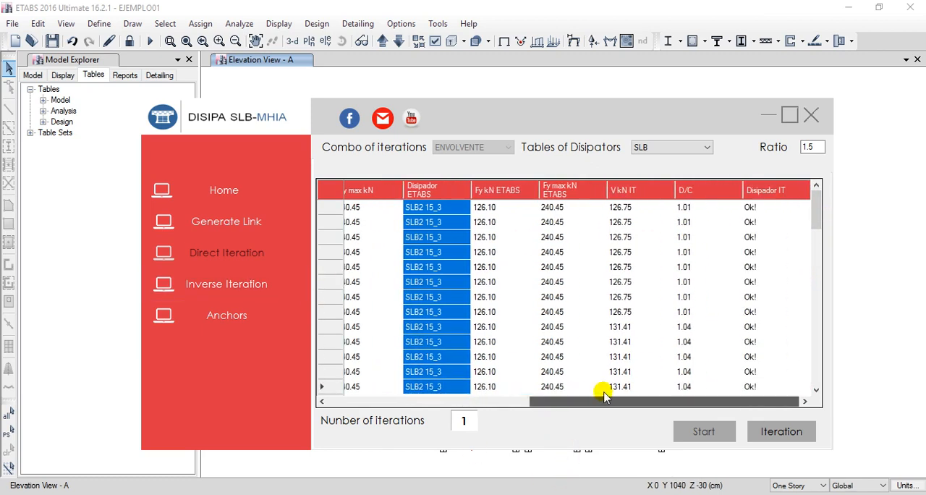
mouse_move(819, 238)
left_mouse_down()
mouse_move(818, 259)
mouse_move(812, 225)
left_mouse_up()
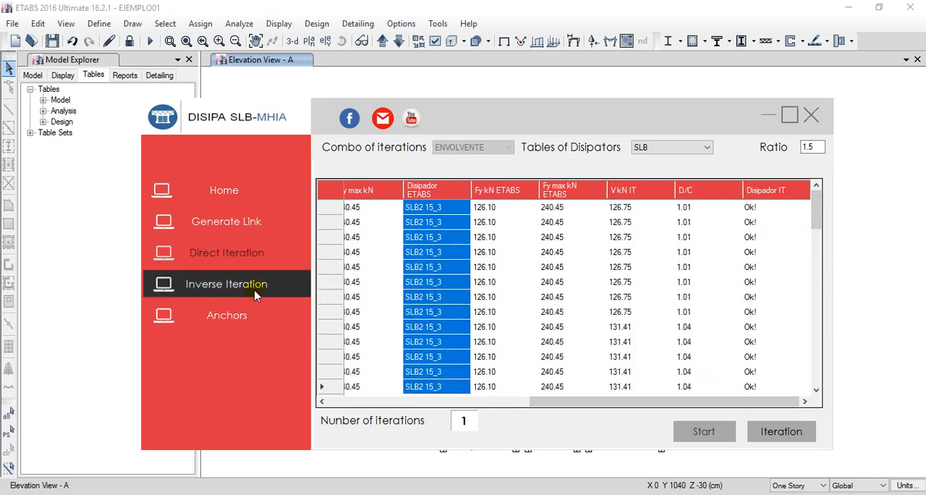
left_click_drag(593, 403, 513, 402)
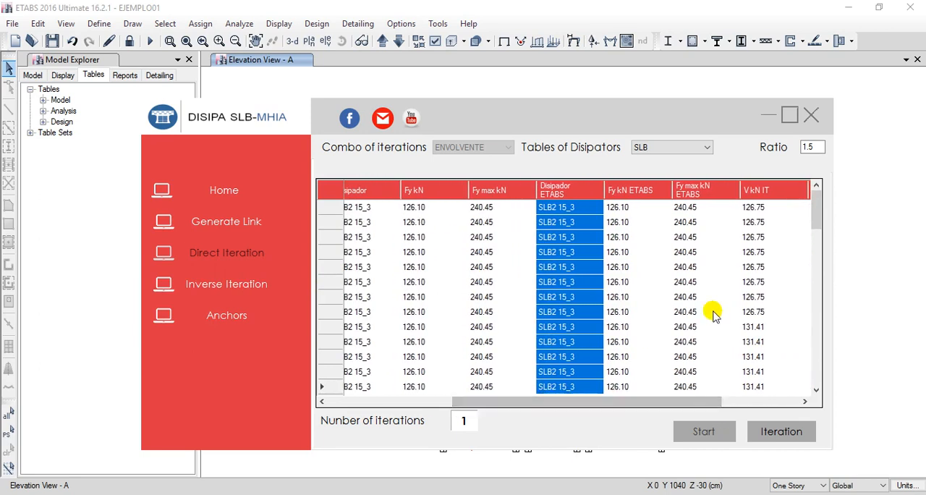
mouse_move(813, 202)
left_mouse_down()
mouse_move(817, 266)
mouse_move(808, 203)
left_mouse_up()
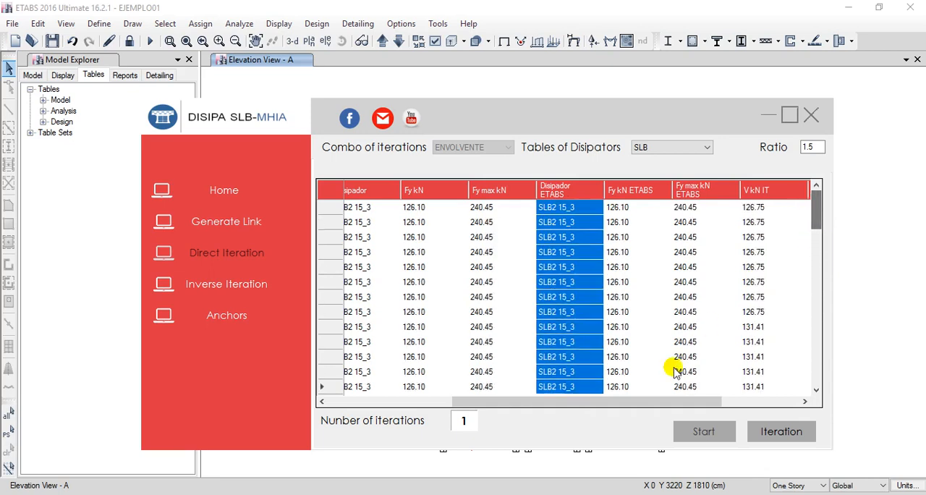
Compare each link's Story, Unique name and V kN with its proposed dissipator and Disipador ETABS entry in the direct iteration table.
left_click_drag(601, 405, 577, 410)
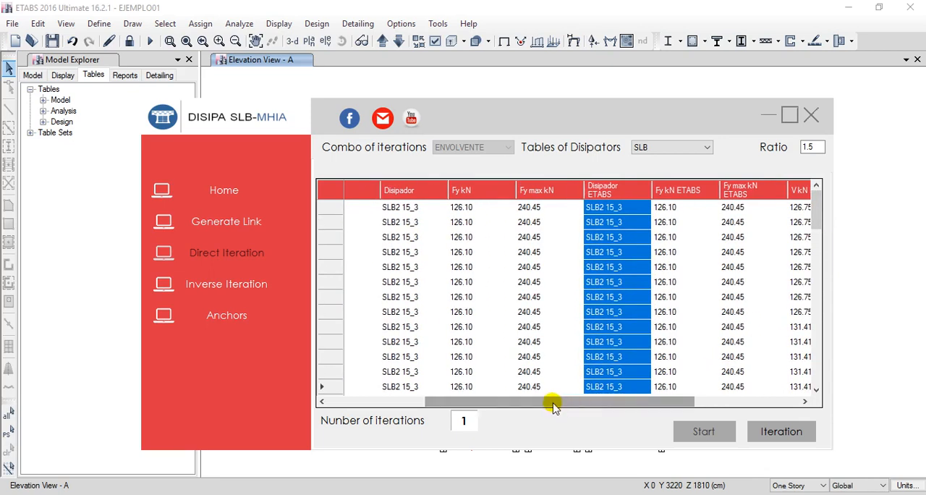
left_click_drag(552, 405, 450, 408)
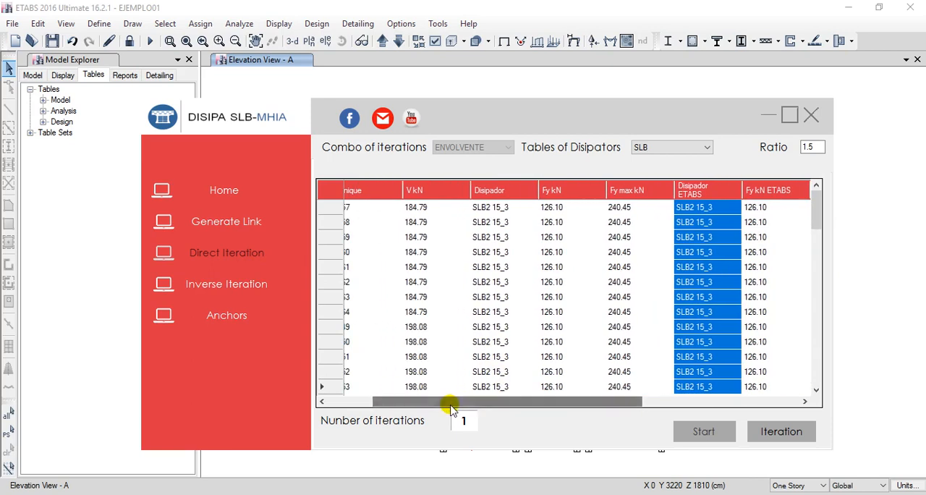
left_click_drag(480, 129, 480, 115)
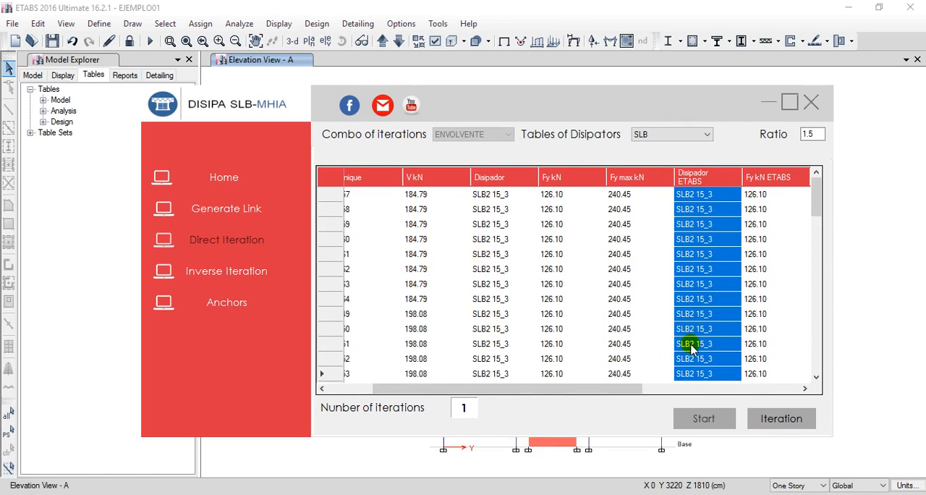
left_click_drag(552, 388, 490, 393)
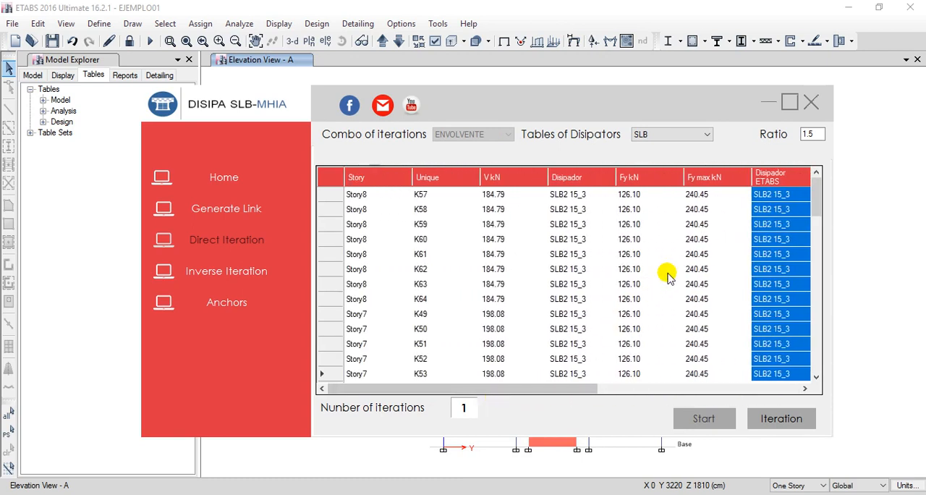
Check the V kN IT, D/C and Disipador IT columns for the last links in the table, and return to the first rows.
left_click_drag(816, 197, 808, 366)
left_click_drag(542, 389, 740, 387)
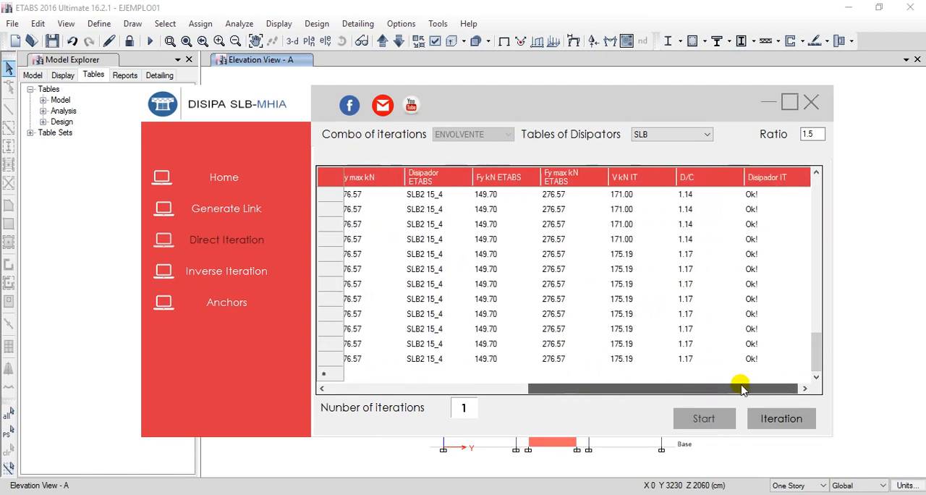
left_click_drag(810, 360, 800, 200)
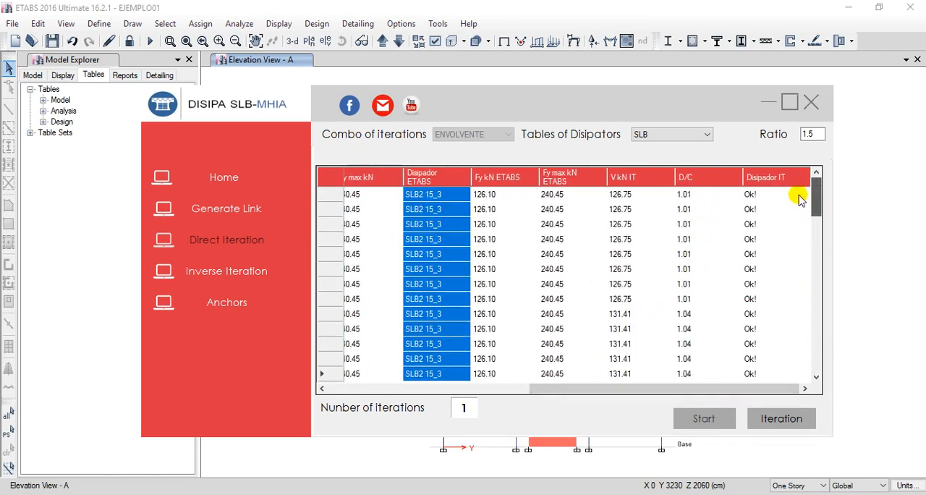
Export the direct iteration results table to Excel.
left_click_drag(563, 392, 533, 391)
left_click(619, 255)
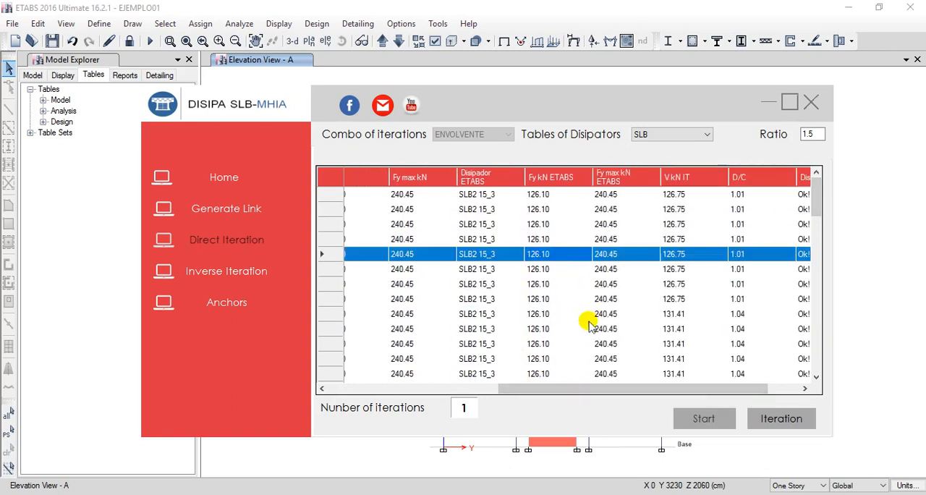
right_click(597, 239)
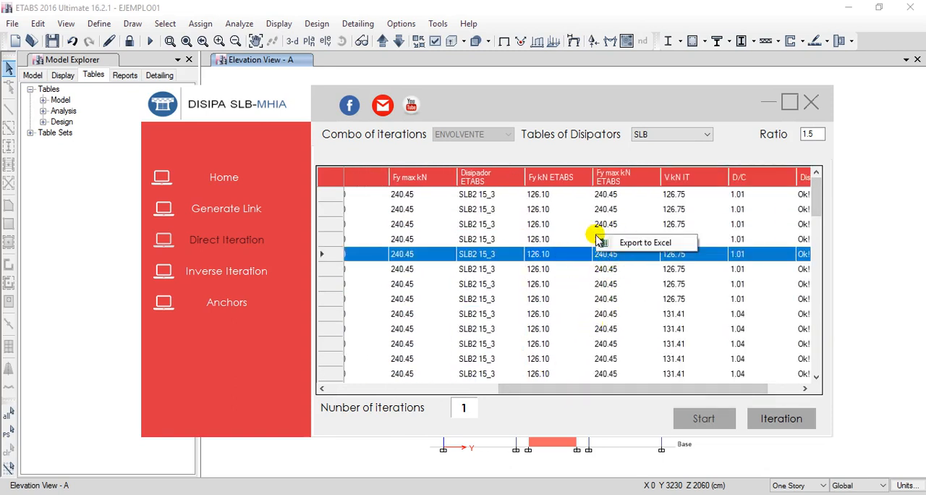
left_click(633, 245)
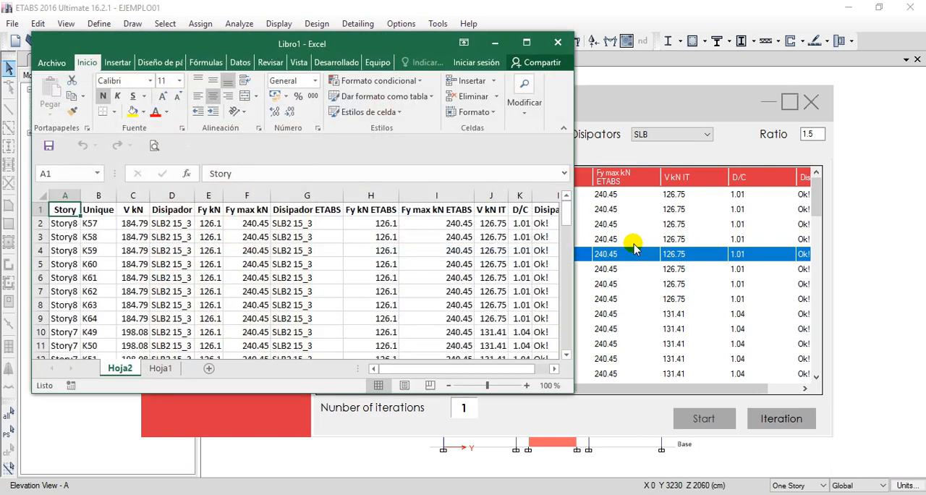
Maximize the exported workbook, toggle centre alignment on columns A to L, and minimize Excel to return to the plugin.
left_click(526, 42)
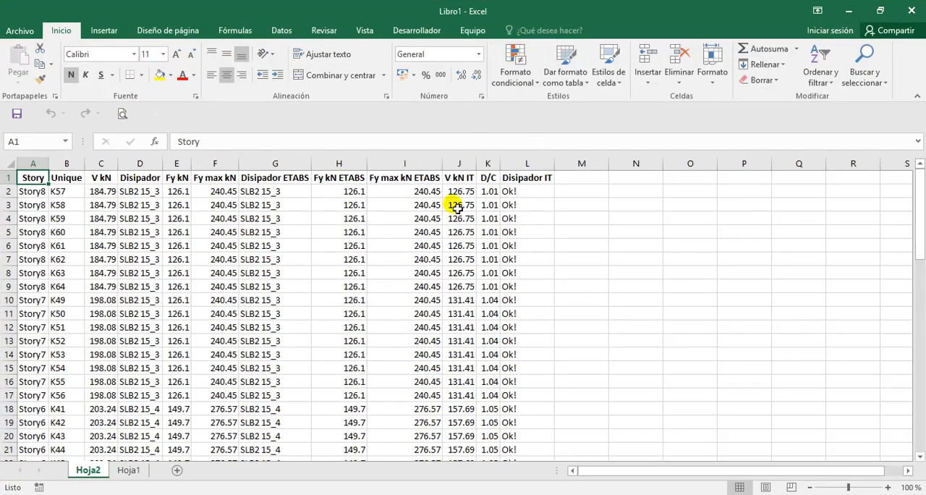
left_click_drag(527, 163, 14, 168)
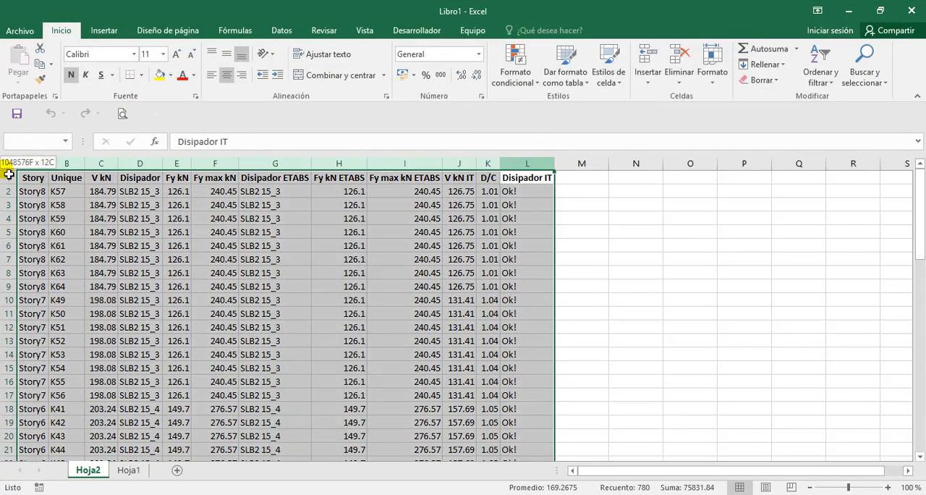
left_click(227, 75)
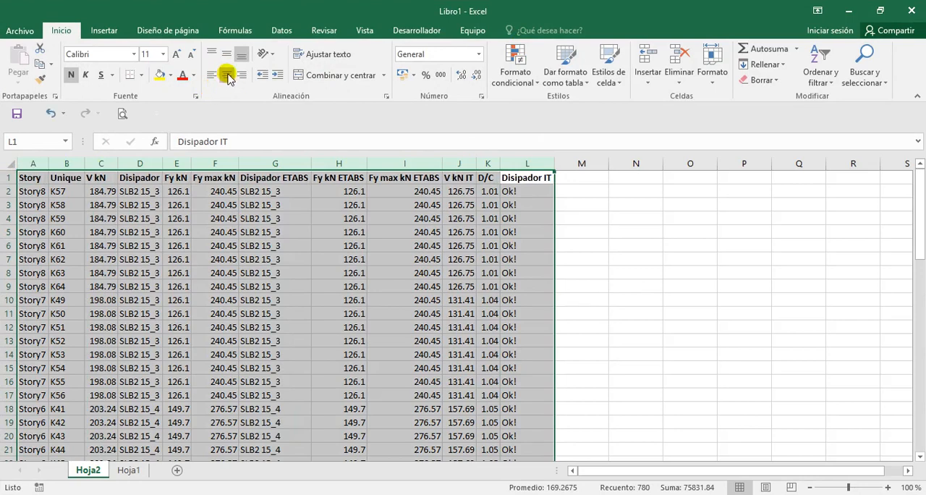
left_click(605, 290)
left_click(850, 11)
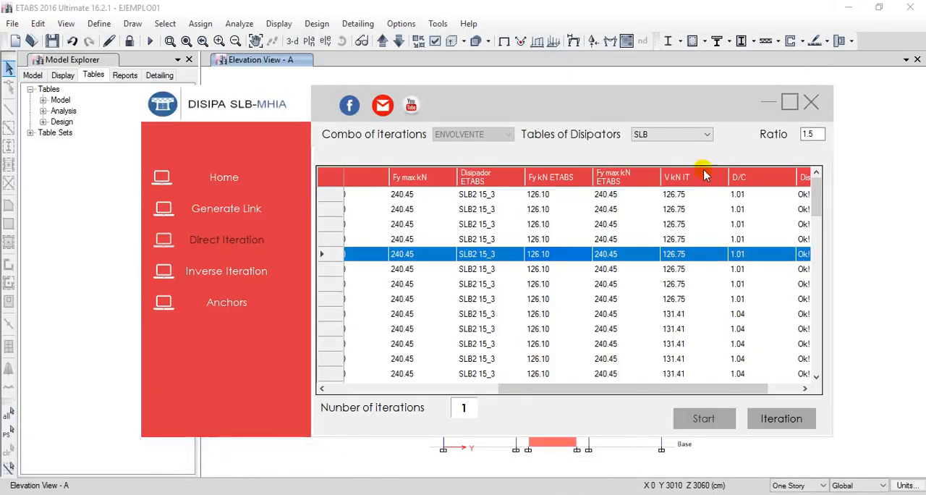
Switch to the PLUGIN DISIPA-SLB manual in Word and enlarge its pages to 120 %.
mouse_move(472, 106)
left_mouse_down()
mouse_move(465, 97)
mouse_move(466, 139)
mouse_move(521, 107)
mouse_move(482, 99)
mouse_move(488, 107)
left_mouse_up()
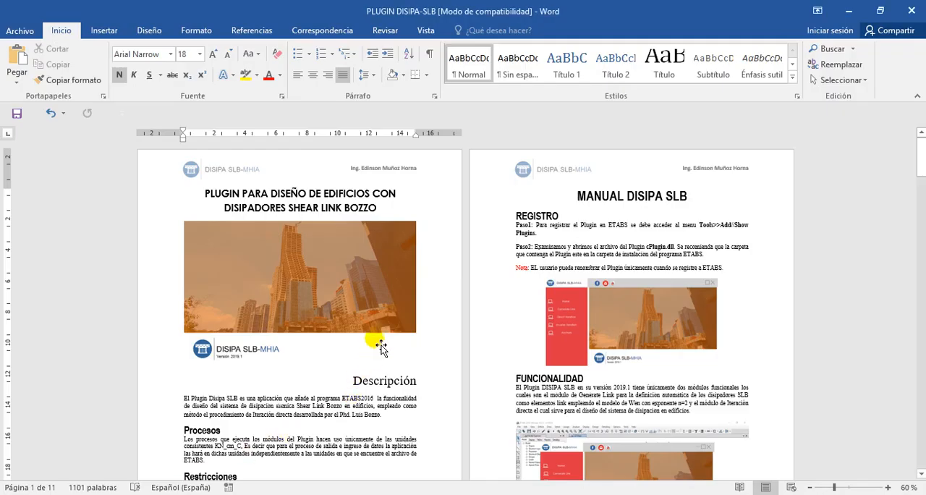
scroll(893, 458, "down", 2)
left_click(887, 488)
left_click(887, 487)
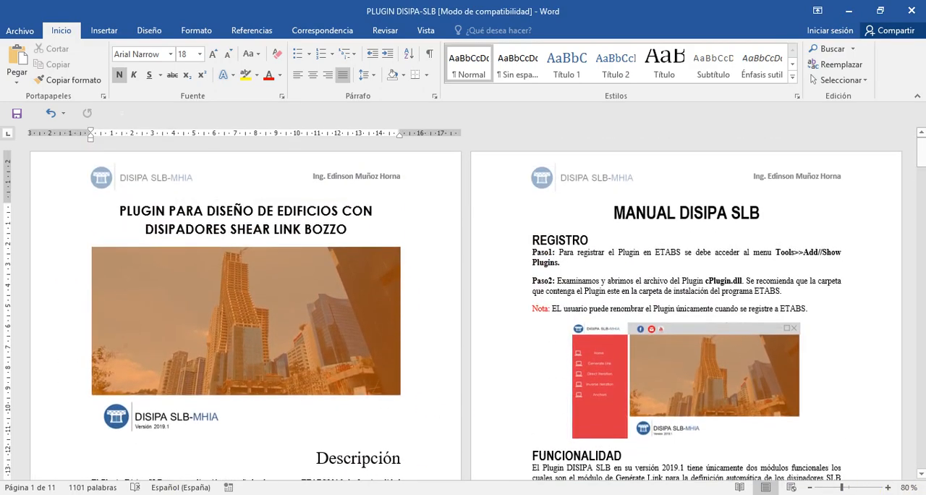
left_click(887, 487)
left_click(887, 487)
left_click(887, 487)
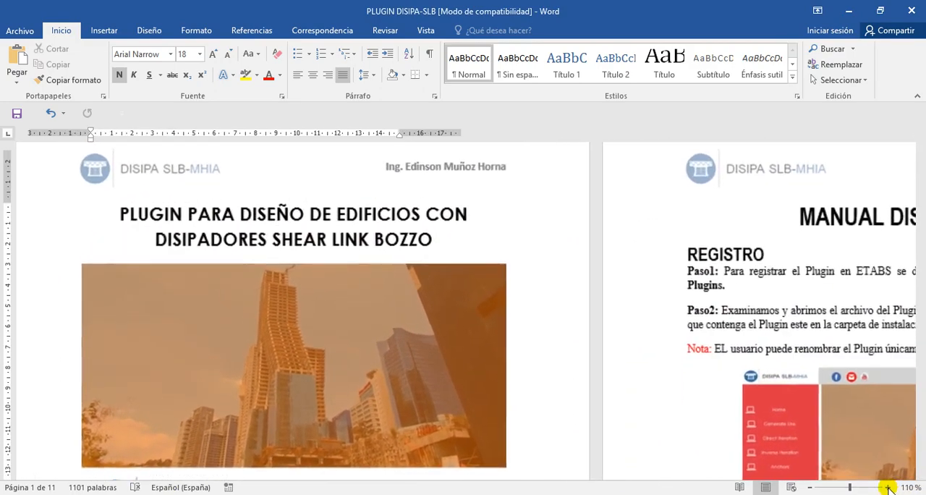
left_click(888, 487)
Read the Descripción, Procesos, Restricciones and Contacto sections on the manual's first page.
scroll(528, 376, "down", 10)
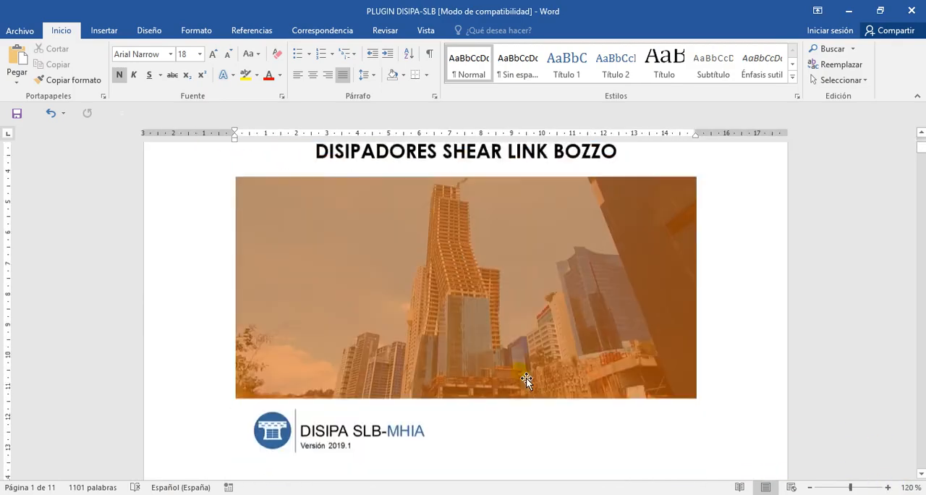
scroll(528, 372, "up", 5)
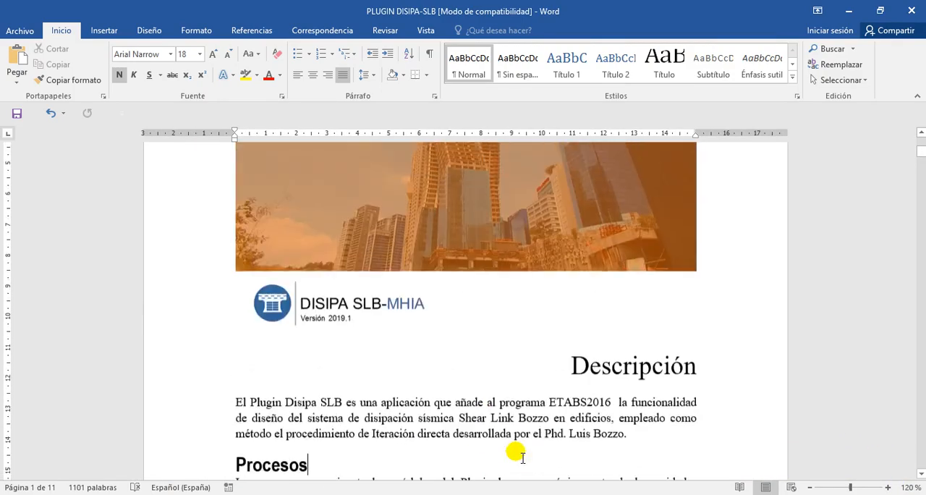
scroll(502, 411, "down", 4)
scroll(516, 433, "down", 2)
scroll(525, 437, "up", 4)
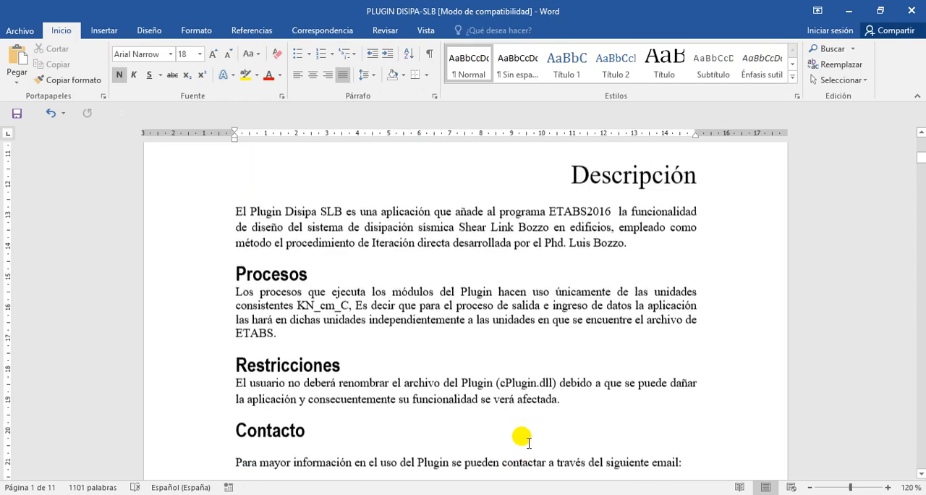
scroll(520, 432, "down", 8)
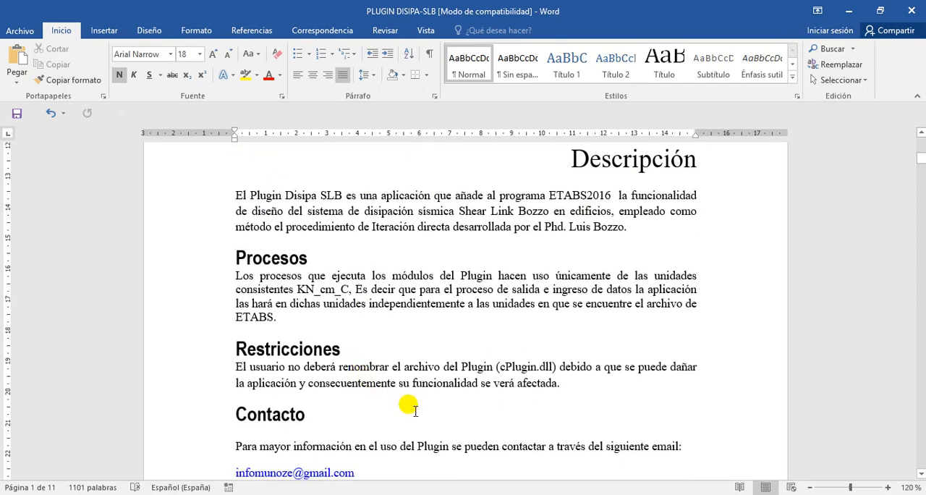
scroll(436, 423, "up", 3)
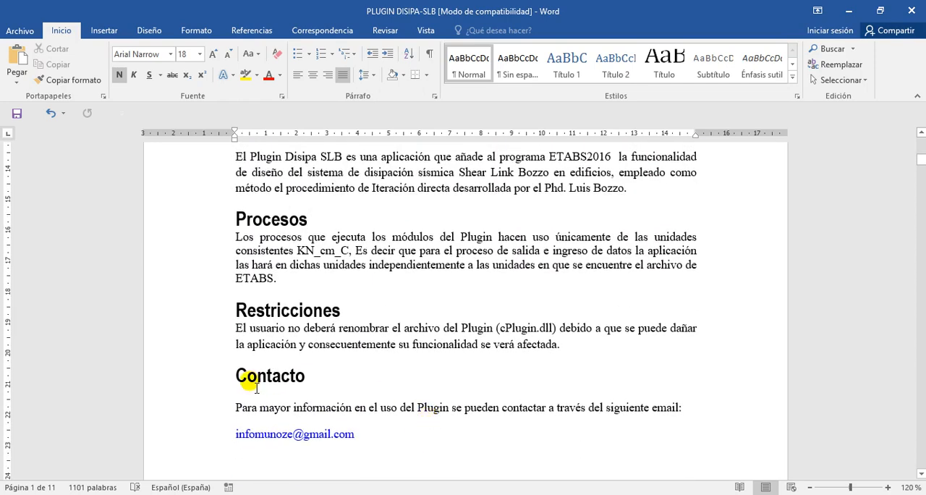
Skim the manual's REGISTRO section, the Modulo Iteración directa steps and the plugin registration screenshots.
scroll(256, 388, "down", 8)
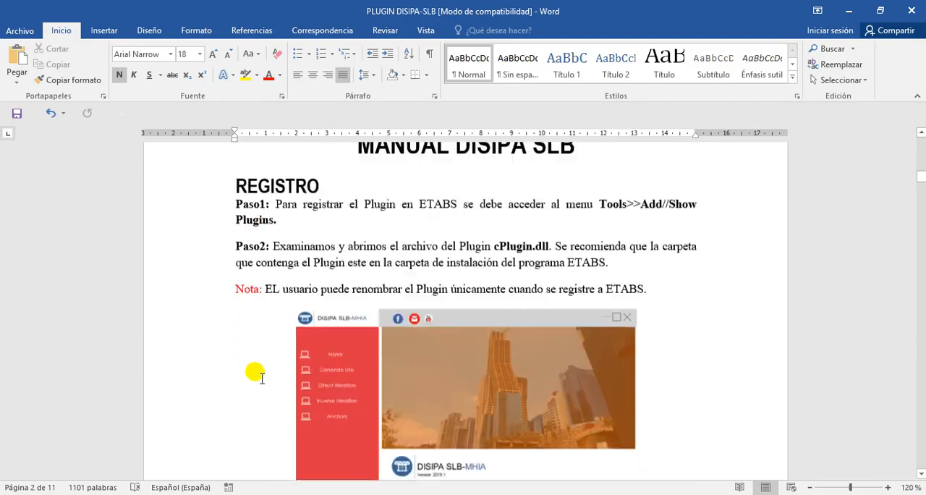
scroll(256, 374, "down", 15)
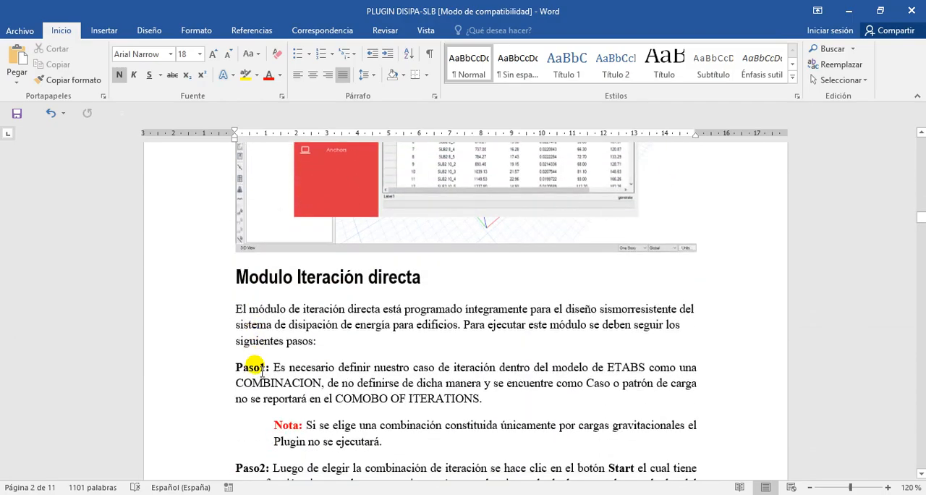
scroll(256, 353, "up", 5)
scroll(263, 358, "down", 15)
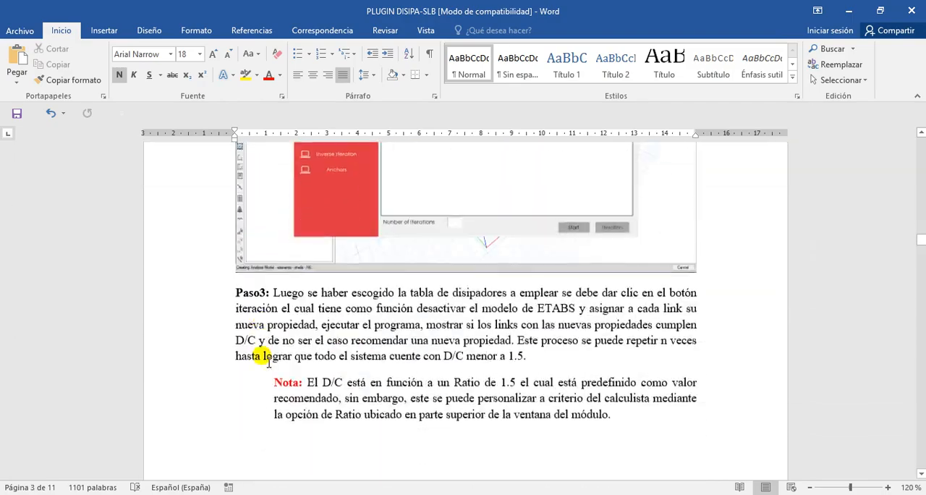
scroll(266, 360, "down", 10)
scroll(267, 361, "down", 15)
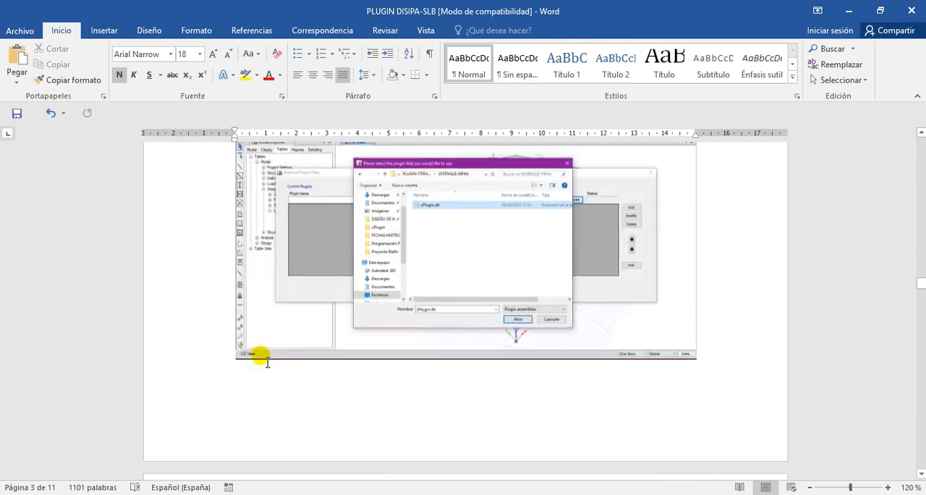
Skim the manual's worked example, from running the plugin and verifying the links to the direct iteration module and verification spreadsheet.
scroll(265, 359, "down", 5)
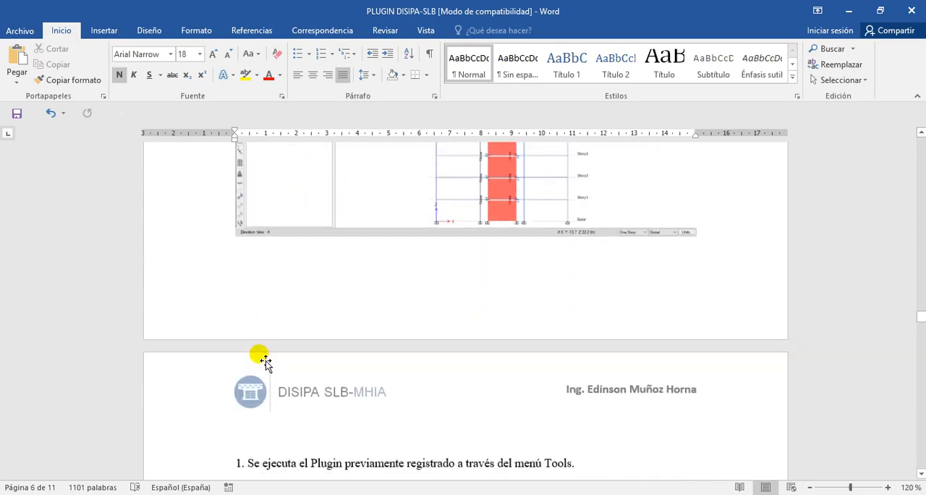
scroll(265, 360, "down", 20)
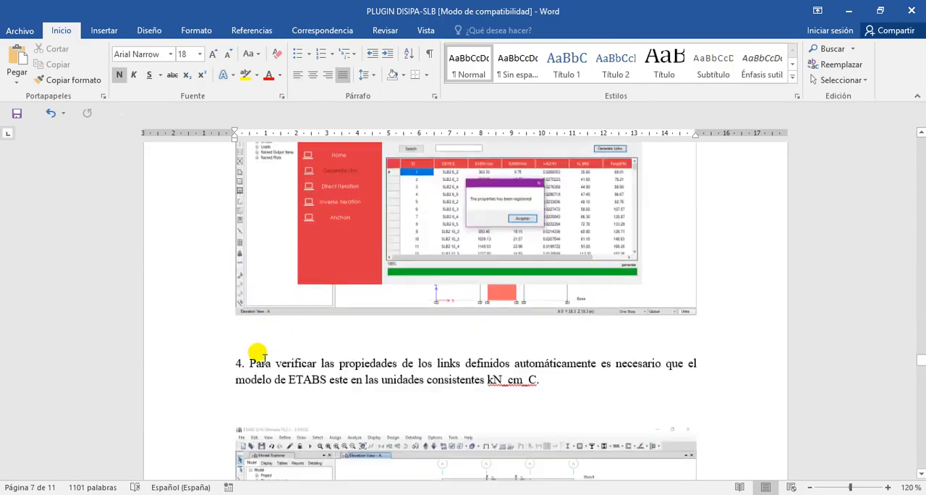
scroll(262, 354, "down", 15)
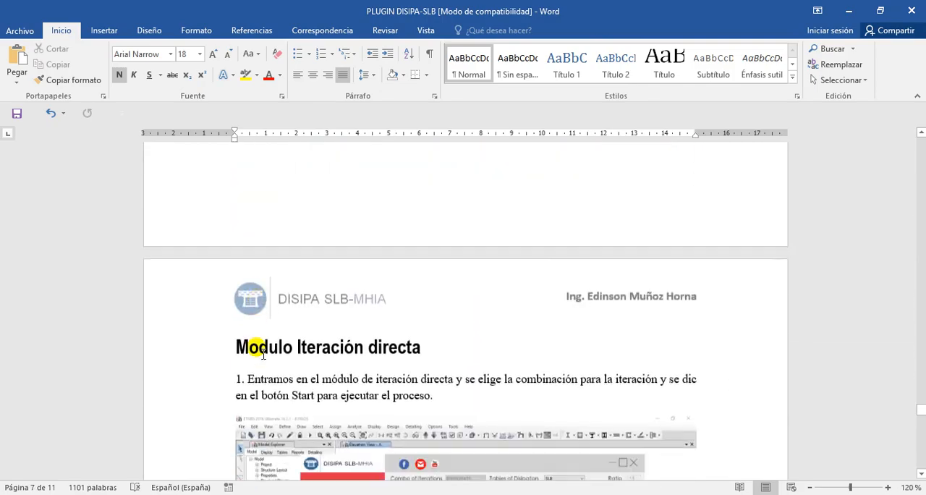
scroll(259, 348, "down", 15)
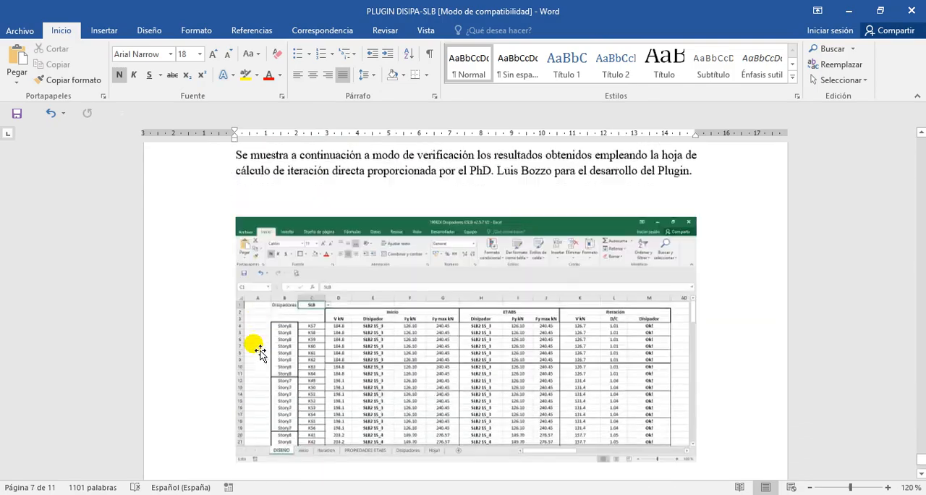
Examine step 4 of the manual's example about D/C and Excel export, together with the verification spreadsheet image below it.
scroll(260, 352, "up", 2)
scroll(260, 352, "up", 1)
left_click(469, 402)
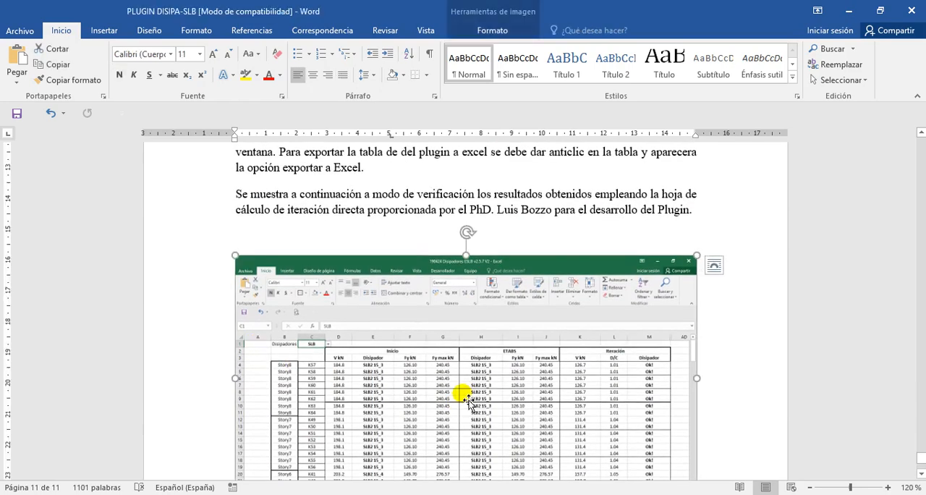
scroll(393, 381, "up", 8)
scroll(413, 367, "down", 6)
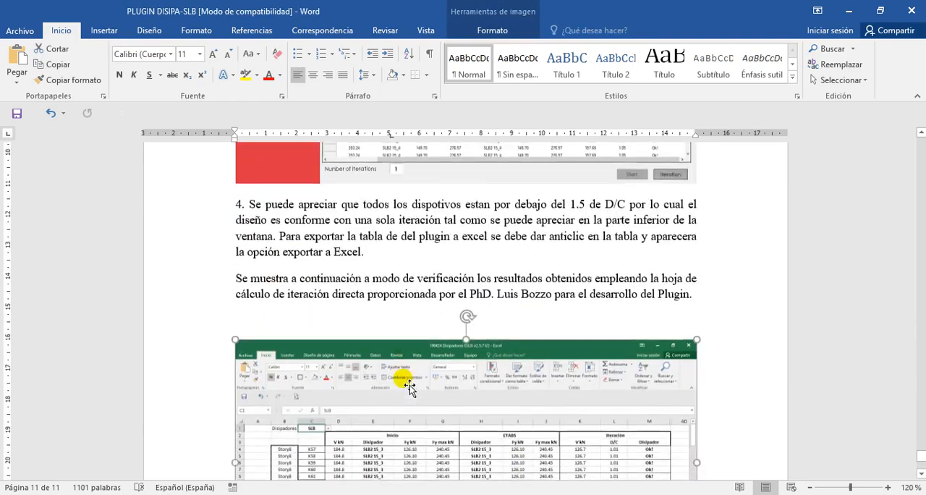
scroll(526, 270, "up", 4)
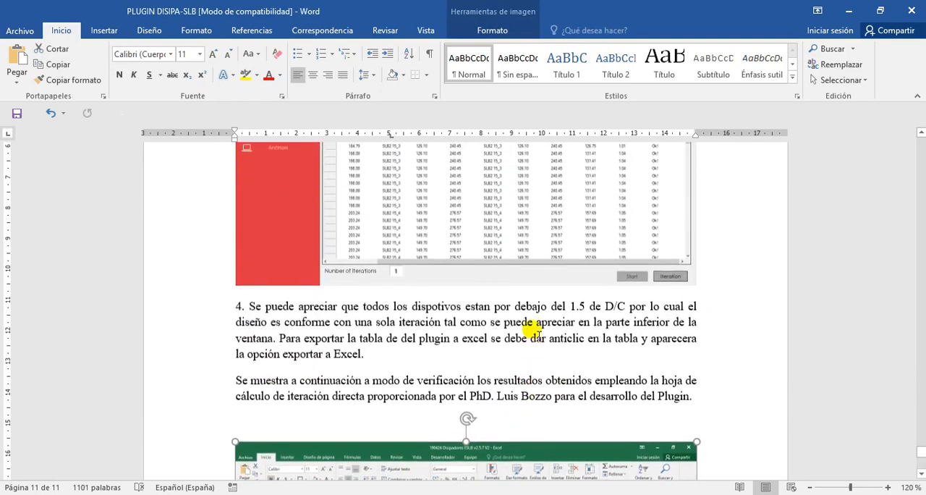
scroll(528, 333, "down", 4)
scroll(526, 335, "up", 1)
scroll(526, 334, "up", 1)
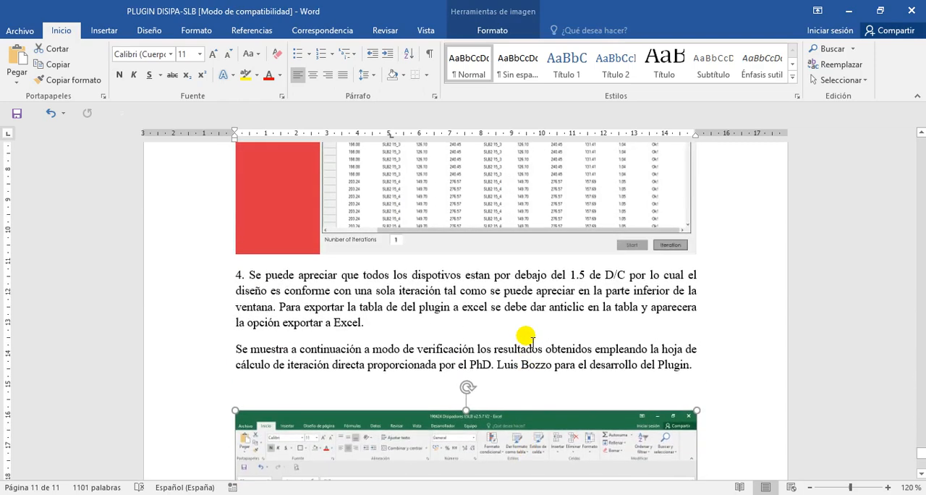
left_click(523, 337)
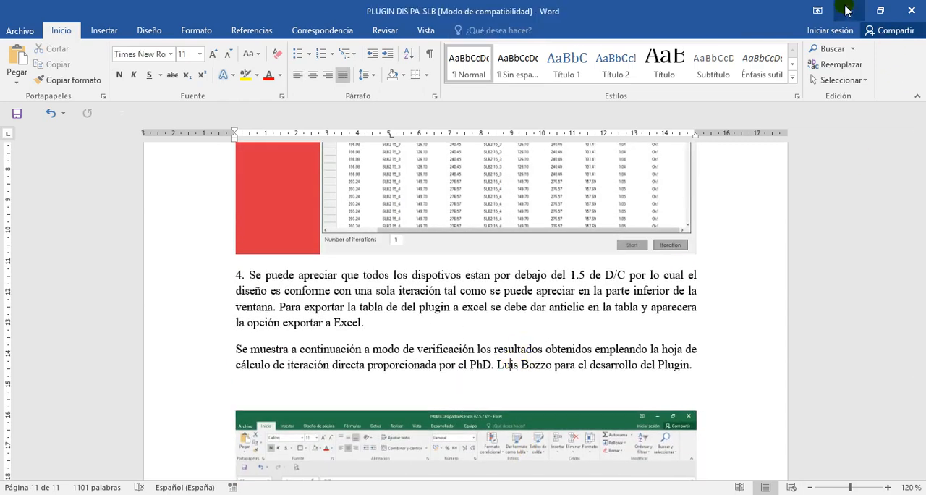
Minimize the manual, reposition the plugin window, and review the Story, Unique and V kN columns of the direct iteration table.
left_click(847, 10)
left_click_drag(528, 106, 504, 117)
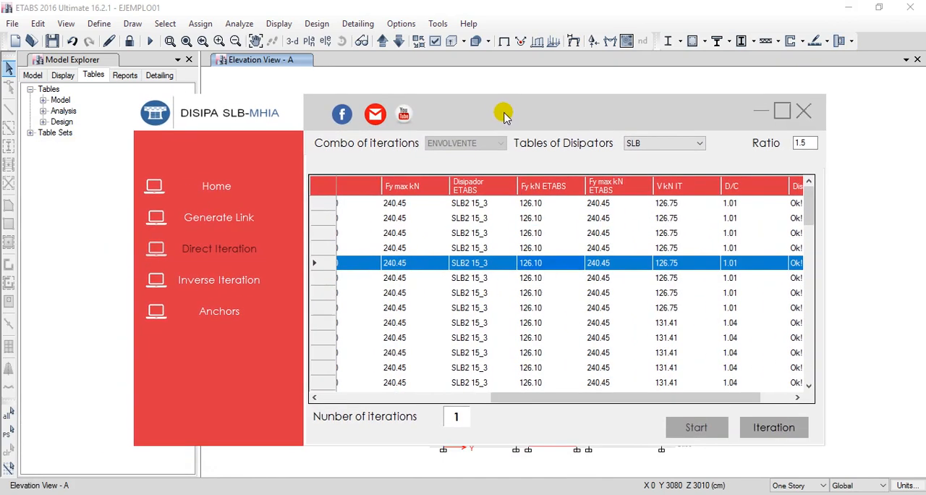
left_click_drag(489, 118, 496, 112)
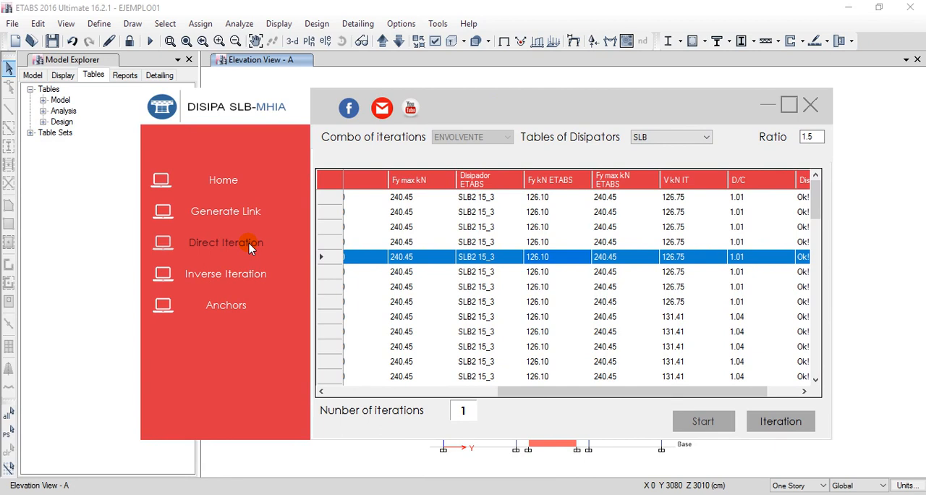
left_click_drag(443, 117, 461, 109)
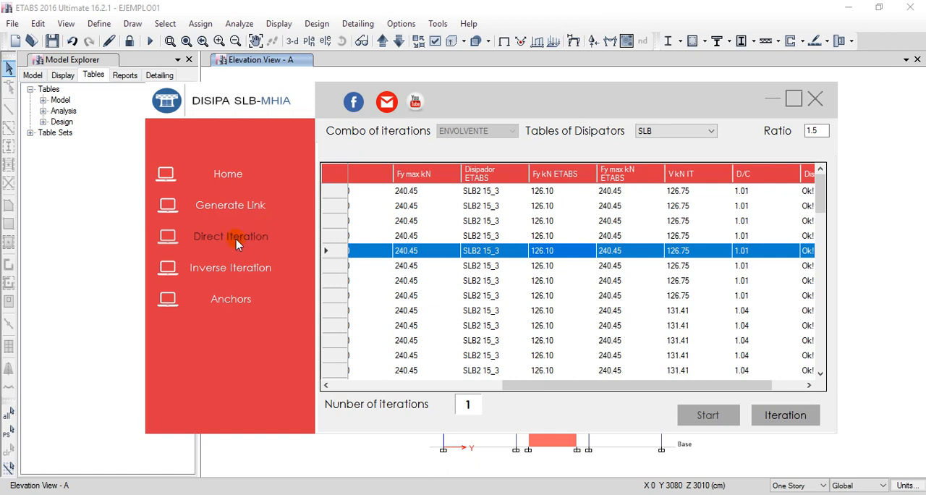
left_click_drag(511, 383, 350, 389)
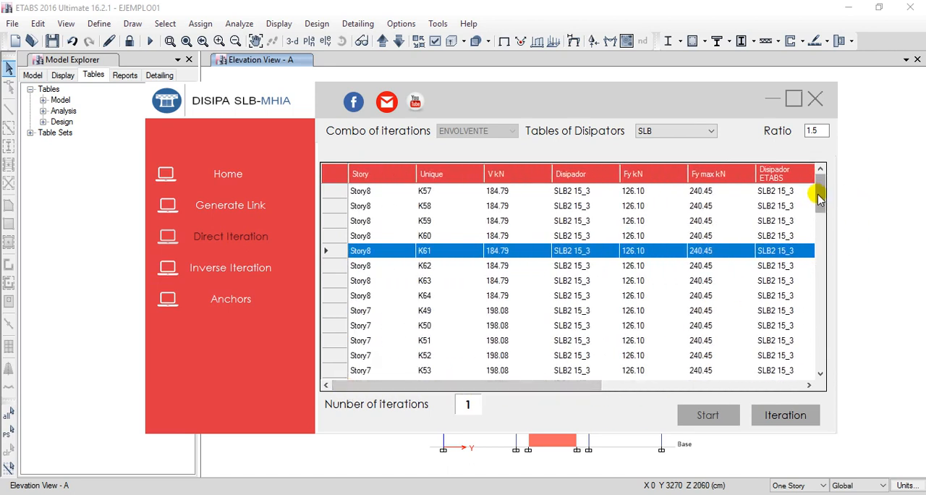